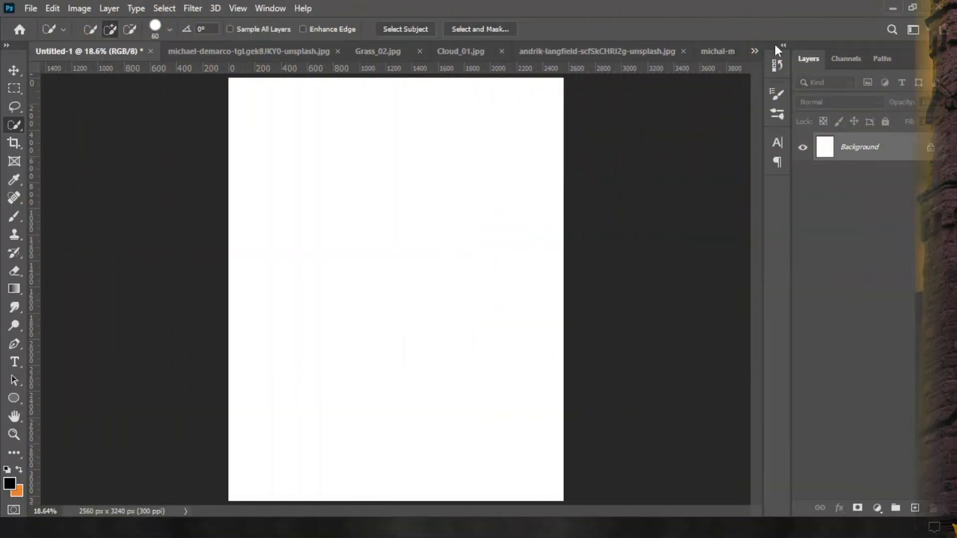
Copy the Cloud_01.jpg image and paste it into the Untitled-1 canvas.
{"action": "left_click", "coordinate": [754, 51]}
{"action": "left_click", "coordinate": [579, 97]}
{"action": "key", "text": "ctrl+c"}
{"action": "left_click", "coordinate": [755, 51]}
{"action": "left_click", "coordinate": [640, 56]}
{"action": "key", "text": "ctrl+v"}
Scale the cloud layer to cover the canvas, then bring up Grass_02.jpg.
{"action": "key", "text": "ctrl+t"}
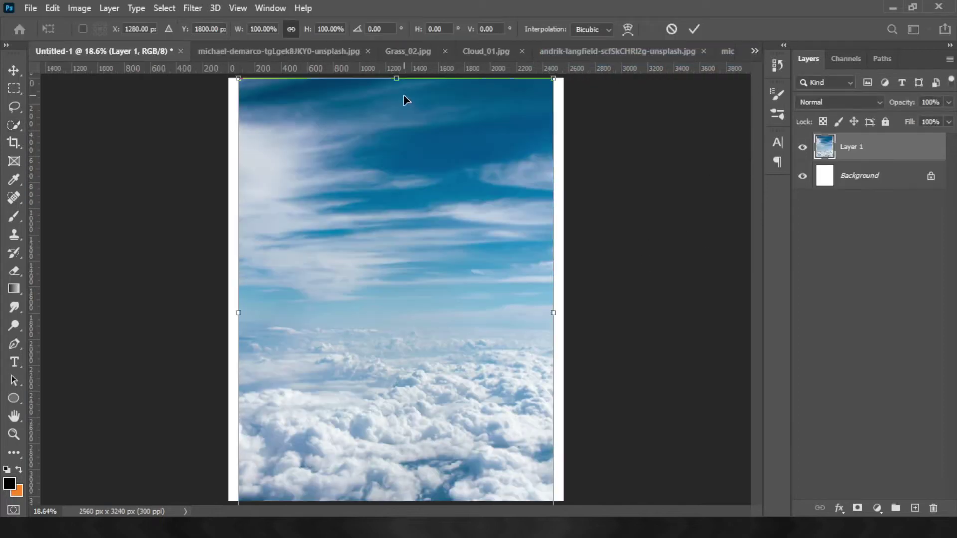
{"action": "left_click_drag", "start_coordinate": [550, 314], "coordinate": [557, 316]}
{"action": "left_click_drag", "start_coordinate": [237, 313], "coordinate": [178, 328]}
{"action": "left_click_drag", "start_coordinate": [438, 199], "coordinate": [439, 249]}
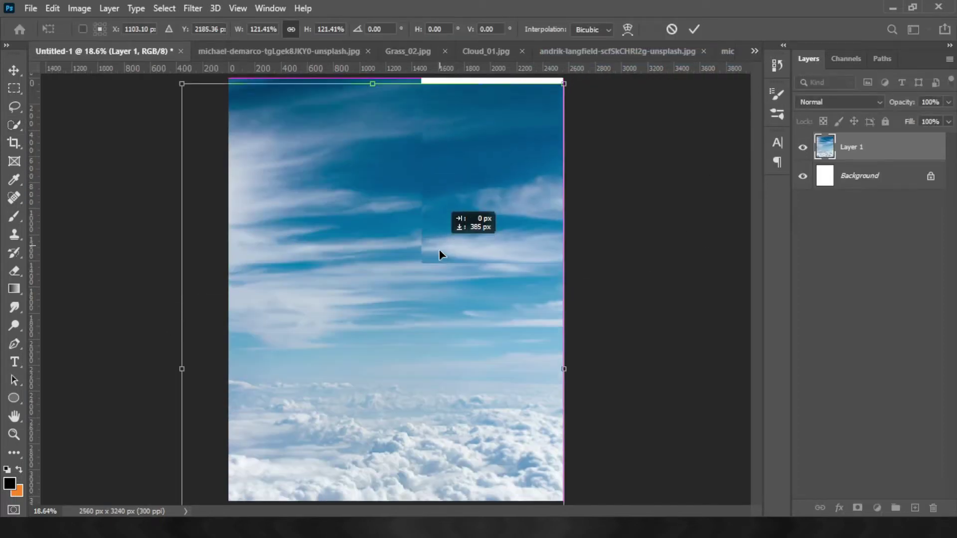
{"action": "left_click_drag", "start_coordinate": [182, 364], "coordinate": [168, 366]}
{"action": "left_click_drag", "start_coordinate": [367, 348], "coordinate": [367, 351]}
{"action": "key", "text": "Return"}
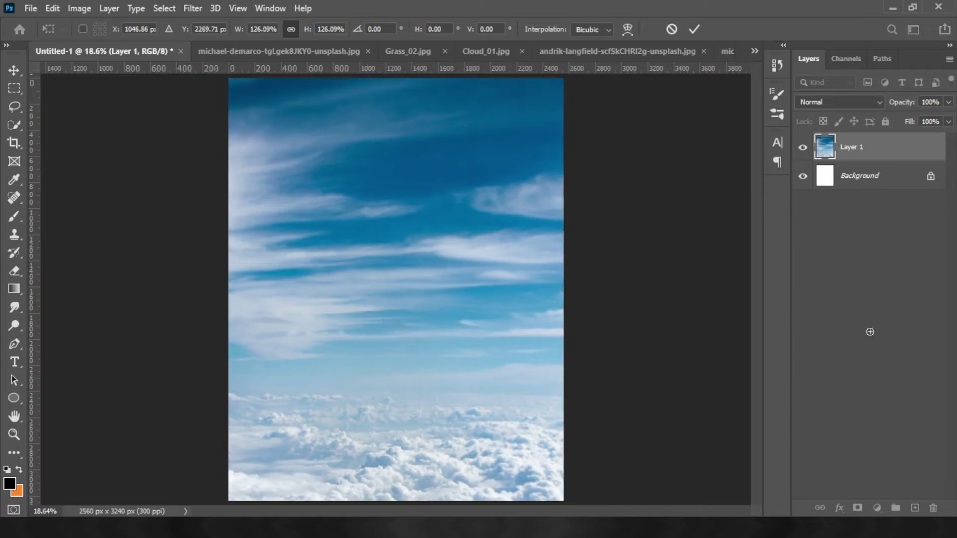
{"action": "key", "text": "w"}
{"action": "left_click", "coordinate": [401, 51]}
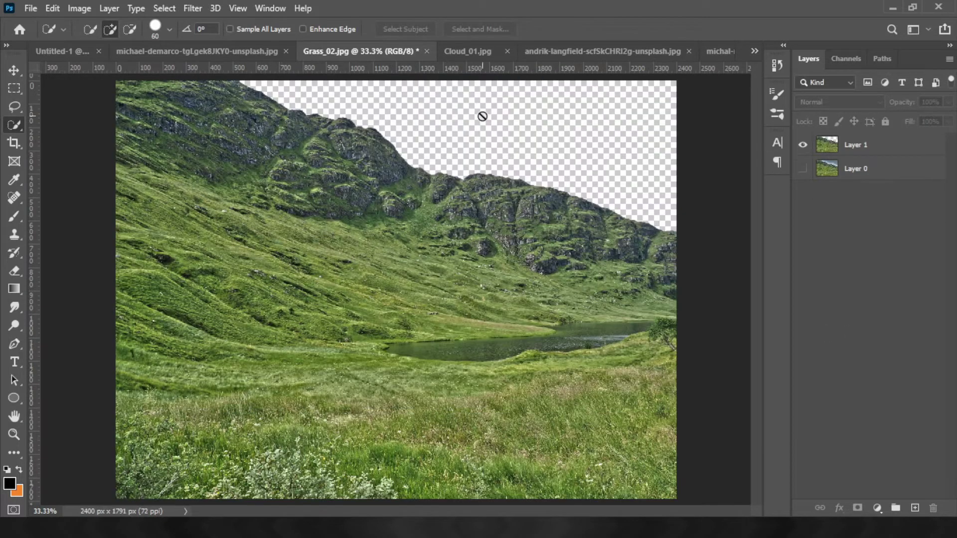
Copy the cut-out grass into Untitled-1 and duplicate it into a second layer.
{"action": "left_click", "coordinate": [829, 148], "text": "ctrl"}
{"action": "key", "text": "ctrl+c"}
{"action": "left_click", "coordinate": [62, 51]}
{"action": "key", "text": "ctrl+v"}
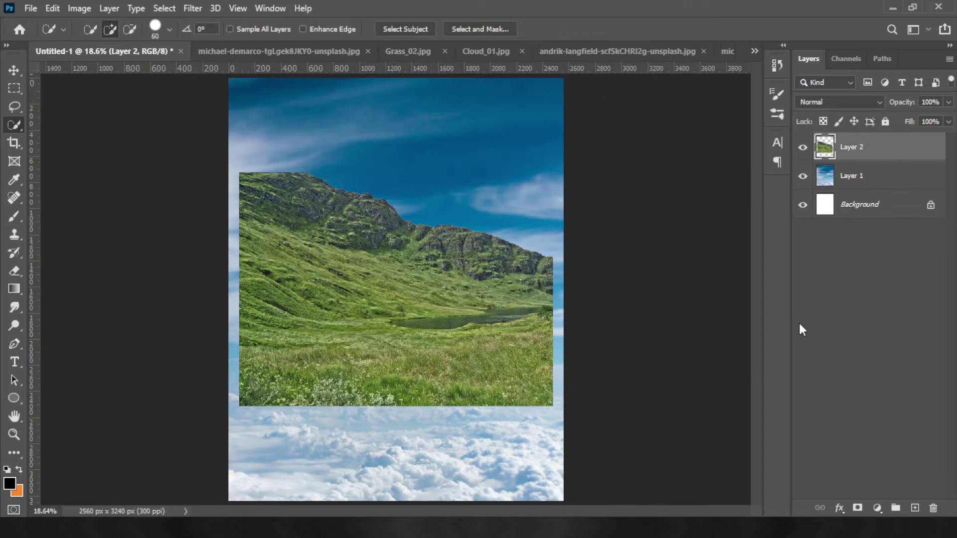
{"action": "key", "text": "ctrl+j"}
{"action": "left_click", "coordinate": [802, 147]}
{"action": "left_click", "coordinate": [857, 175]}
Move the original grass down and stretch it across the canvas bottom.
{"action": "key", "text": "ctrl+t"}
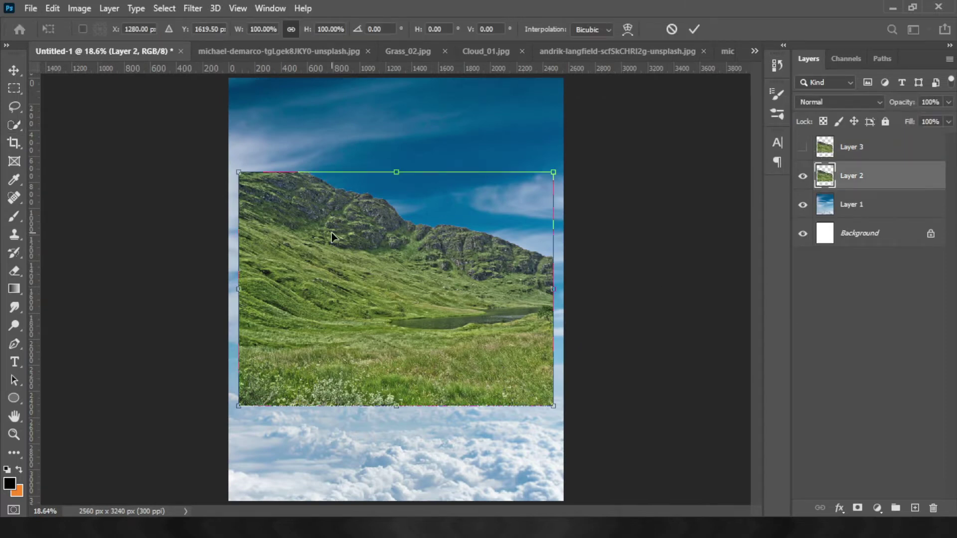
{"action": "left_click_drag", "start_coordinate": [332, 237], "coordinate": [319, 331]}
{"action": "left_click_drag", "start_coordinate": [542, 384], "coordinate": [567, 385]}
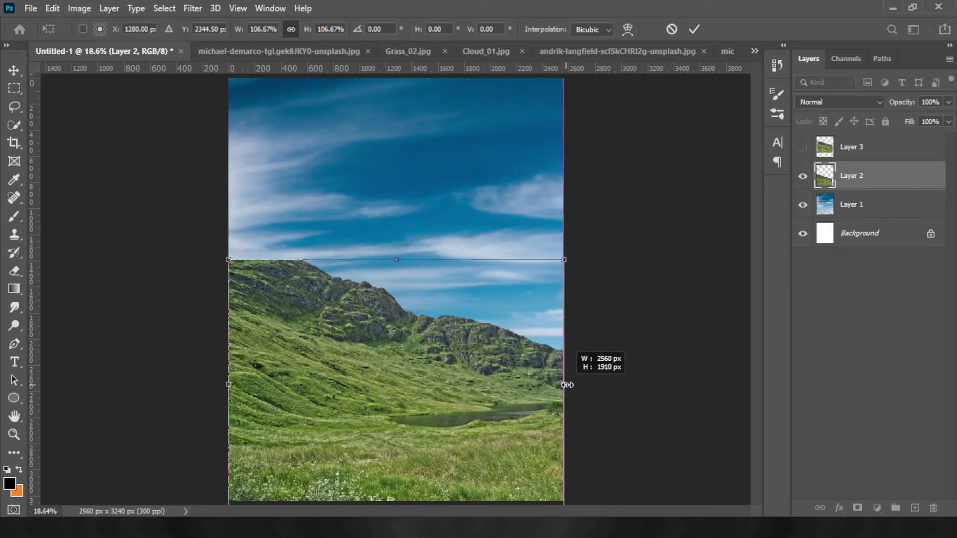
{"action": "left_click_drag", "start_coordinate": [440, 366], "coordinate": [480, 362]}
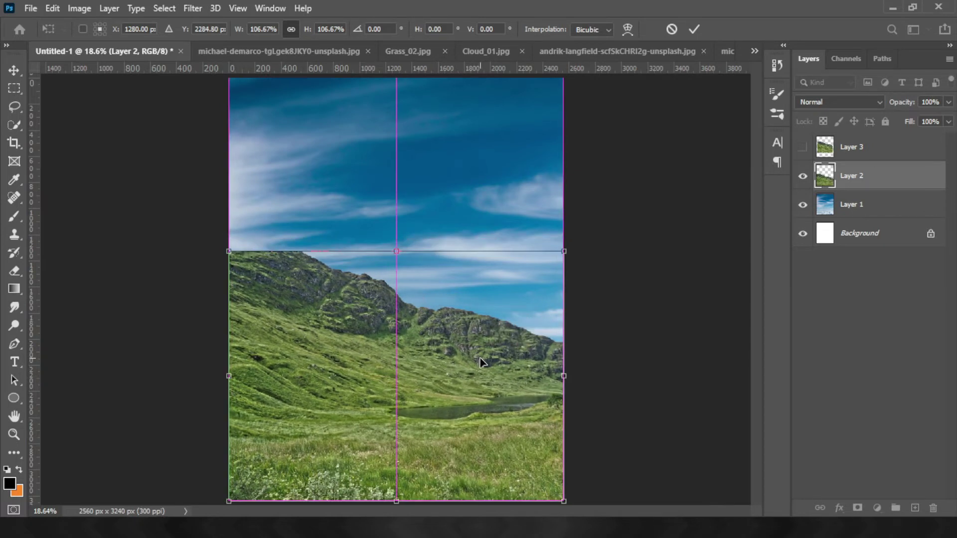
{"action": "left_click", "coordinate": [885, 333]}
{"action": "key", "text": "w"}
Tilt, widen and lower the grass copy to form a second hillside.
{"action": "left_click", "coordinate": [803, 148]}
{"action": "left_click", "coordinate": [823, 149]}
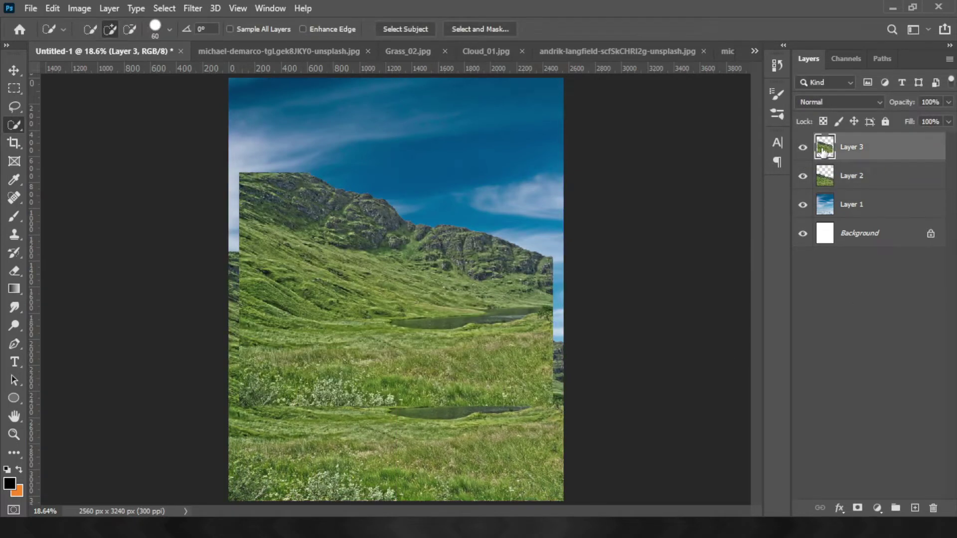
{"action": "key", "text": "ctrl+t"}
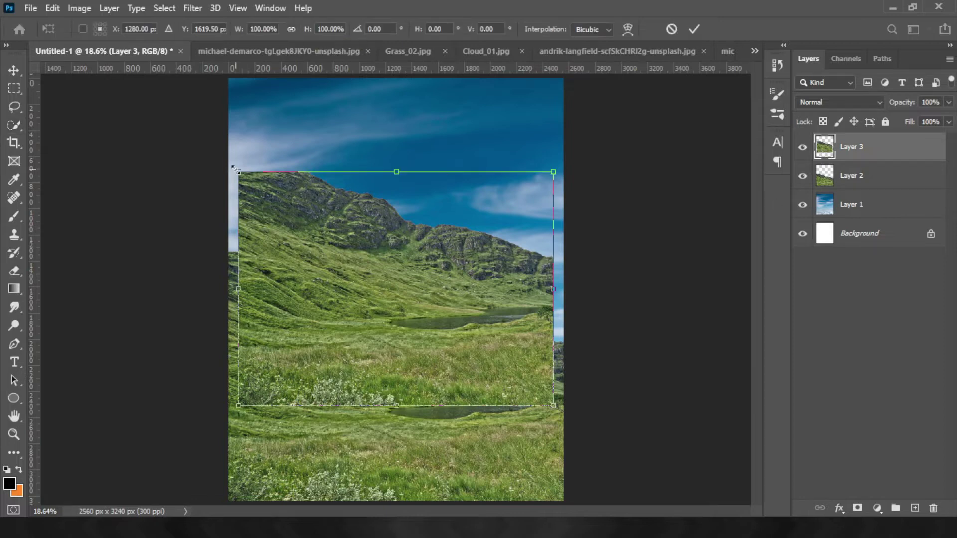
{"action": "left_click_drag", "start_coordinate": [235, 170], "coordinate": [209, 192]}
{"action": "mouse_move", "coordinate": [414, 277]}
{"action": "left_mouse_down"}
{"action": "mouse_move", "coordinate": [421, 297]}
{"action": "mouse_move", "coordinate": [379, 303]}
{"action": "mouse_move", "coordinate": [375, 313]}
{"action": "mouse_move", "coordinate": [374, 298]}
{"action": "left_mouse_up"}
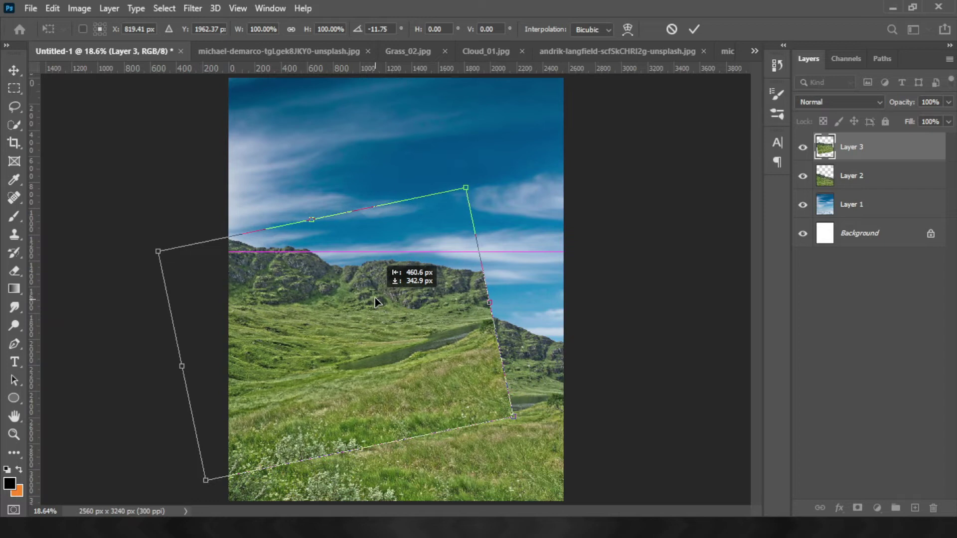
{"action": "left_click_drag", "start_coordinate": [490, 302], "coordinate": [576, 284]}
{"action": "left_click_drag", "start_coordinate": [636, 387], "coordinate": [620, 417]}
{"action": "left_click_drag", "start_coordinate": [417, 305], "coordinate": [417, 320]}
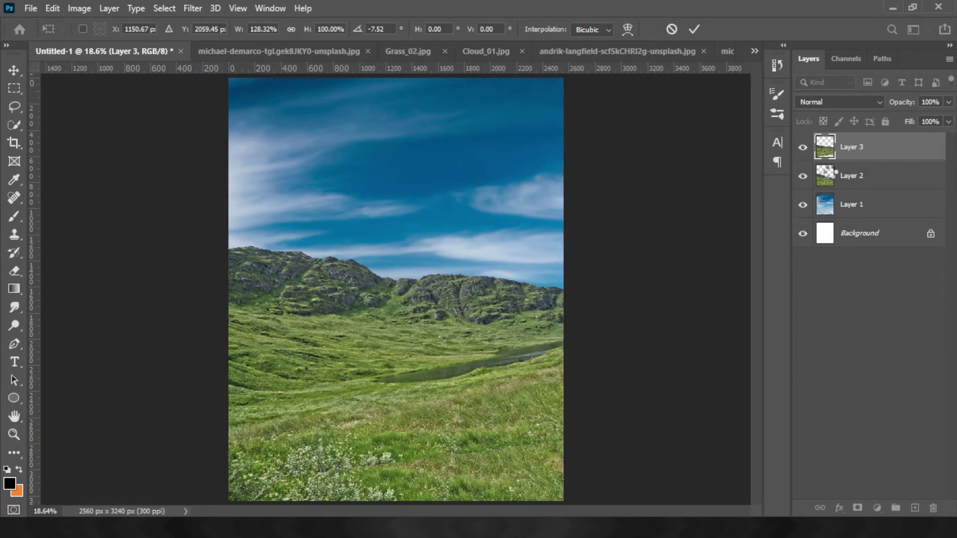
{"action": "key", "text": "Return"}
Move the tilted grass copy beneath the other grass layer and compare them.
{"action": "left_click_drag", "start_coordinate": [825, 147], "coordinate": [826, 193]}
{"action": "left_click", "coordinate": [802, 176]}
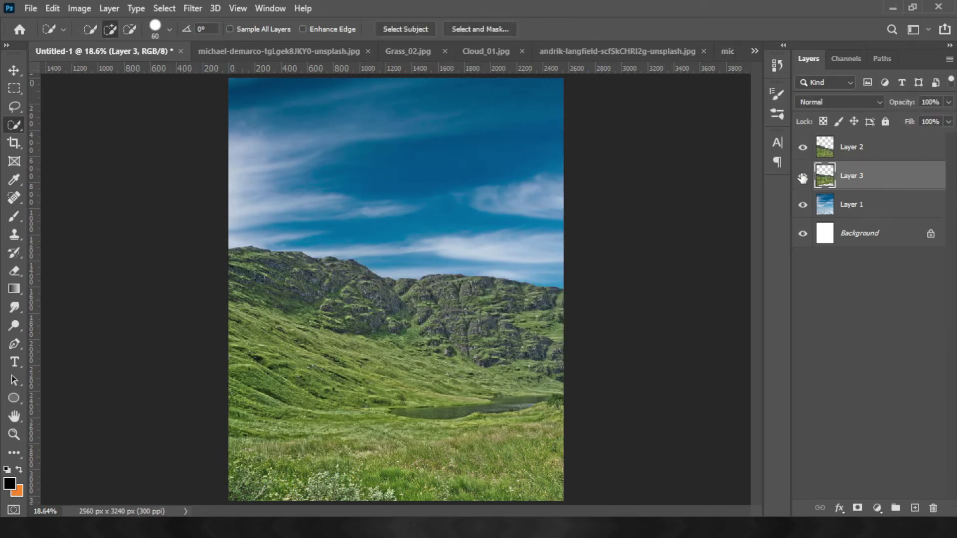
{"action": "left_click", "coordinate": [803, 176]}
{"action": "left_click", "coordinate": [802, 177]}
{"action": "left_click", "coordinate": [831, 149]}
With a 900 px brush, paint out the upper grass's lake area on its mask.
{"action": "key", "text": "b"}
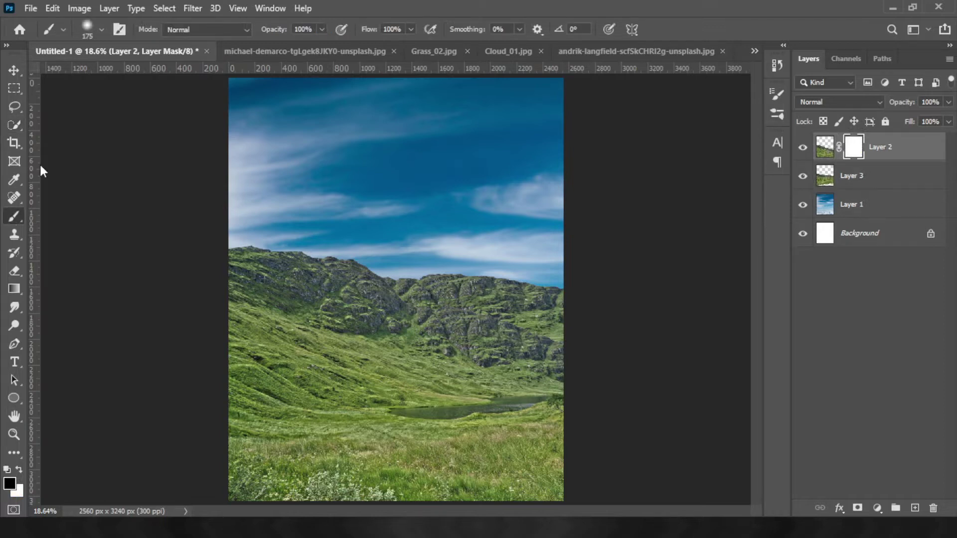
{"action": "key", "text": "]"}
{"action": "mouse_move", "coordinate": [248, 267]}
{"action": "left_mouse_down"}
{"action": "mouse_move", "coordinate": [348, 267]}
{"action": "mouse_move", "coordinate": [374, 256]}
{"action": "mouse_move", "coordinate": [566, 299]}
{"action": "mouse_move", "coordinate": [295, 298]}
{"action": "mouse_move", "coordinate": [449, 286]}
{"action": "left_mouse_up"}
{"action": "key", "text": "ctrl+z"}
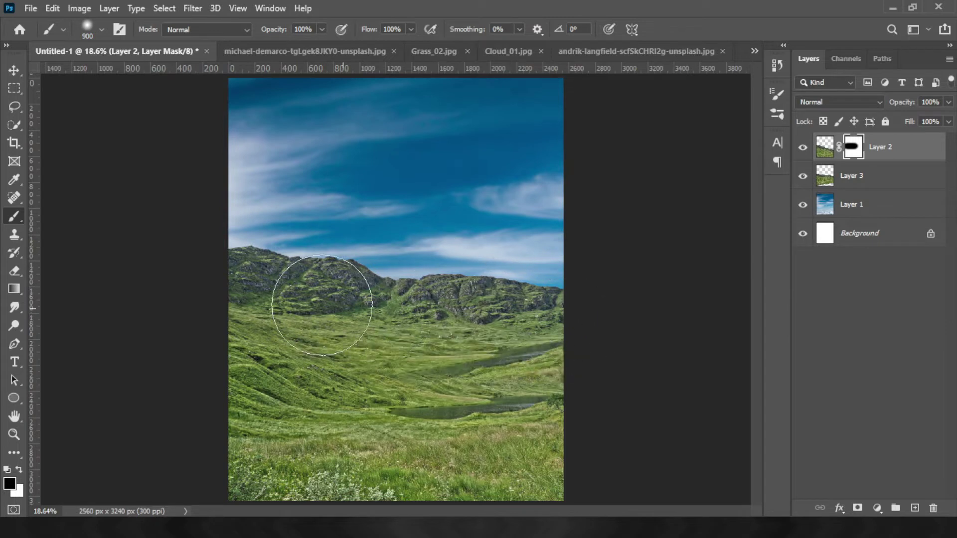
{"action": "mouse_move", "coordinate": [291, 326]}
{"action": "left_mouse_down"}
{"action": "mouse_move", "coordinate": [448, 349]}
{"action": "mouse_move", "coordinate": [408, 345]}
{"action": "left_mouse_up"}
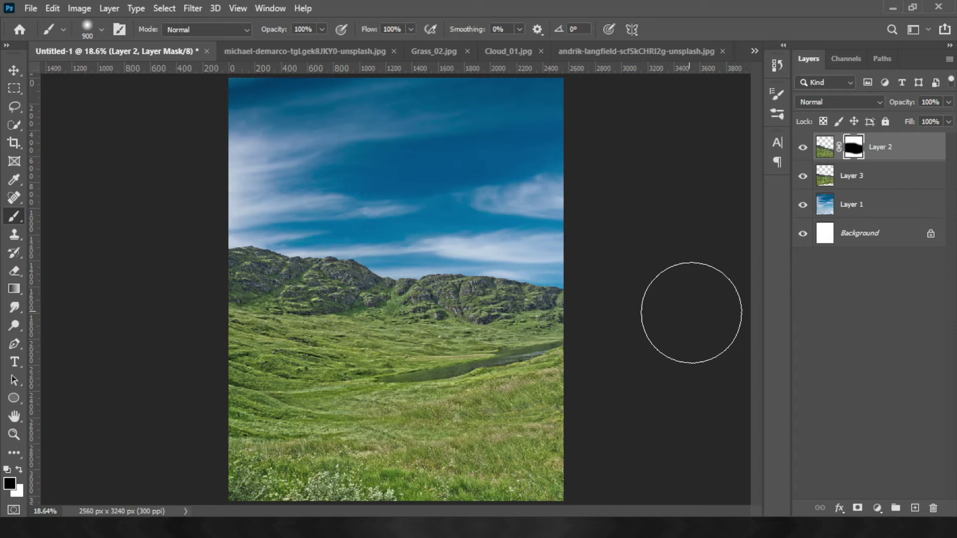
Stretch Layer 3's grass taller, rotate it slightly and move it down.
{"action": "left_click", "coordinate": [826, 179]}
{"action": "key", "text": "ctrl+t"}
{"action": "left_click_drag", "start_coordinate": [379, 246], "coordinate": [380, 160]}
{"action": "left_click_drag", "start_coordinate": [406, 271], "coordinate": [406, 393]}
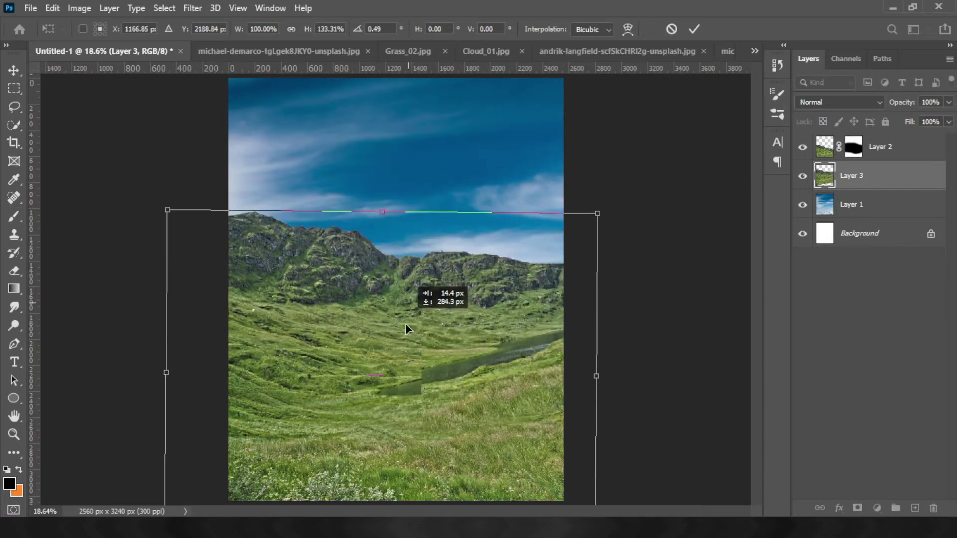
{"action": "left_click_drag", "start_coordinate": [603, 271], "coordinate": [611, 249]}
{"action": "left_click_drag", "start_coordinate": [388, 386], "coordinate": [390, 394]}
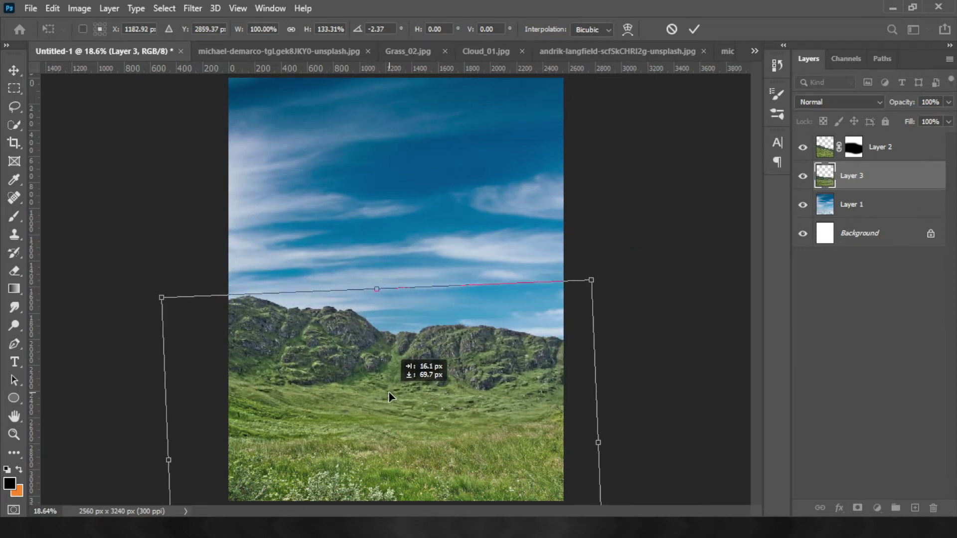
{"action": "key", "text": "Return"}
{"action": "key", "text": "b"}
{"action": "left_click", "coordinate": [855, 323]}
Raise Layer 3's grass a little higher.
{"action": "left_click", "coordinate": [826, 150]}
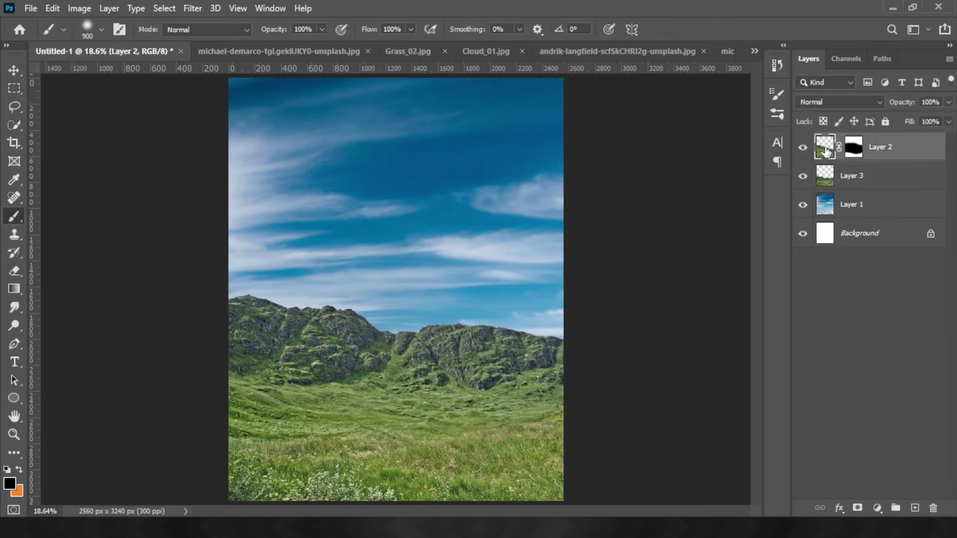
{"action": "left_click", "coordinate": [828, 182]}
{"action": "key", "text": "ctrl+t"}
{"action": "left_click_drag", "start_coordinate": [421, 324], "coordinate": [420, 296]}
{"action": "key", "text": "Return"}
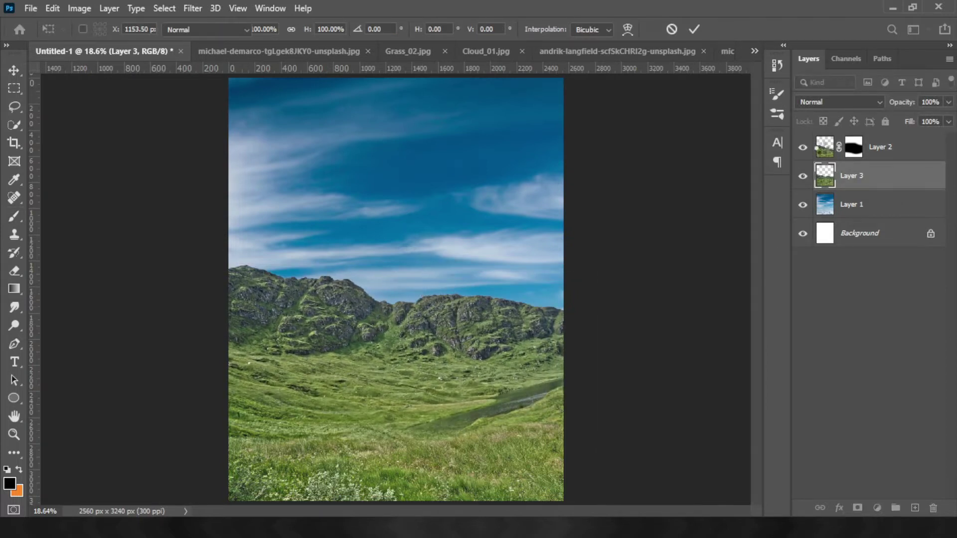
Stretch Layer 2's grass taller toward the top and target its mask.
{"action": "left_click", "coordinate": [823, 150]}
{"action": "key", "text": "ctrl+t"}
{"action": "left_click_drag", "start_coordinate": [396, 249], "coordinate": [396, 141]}
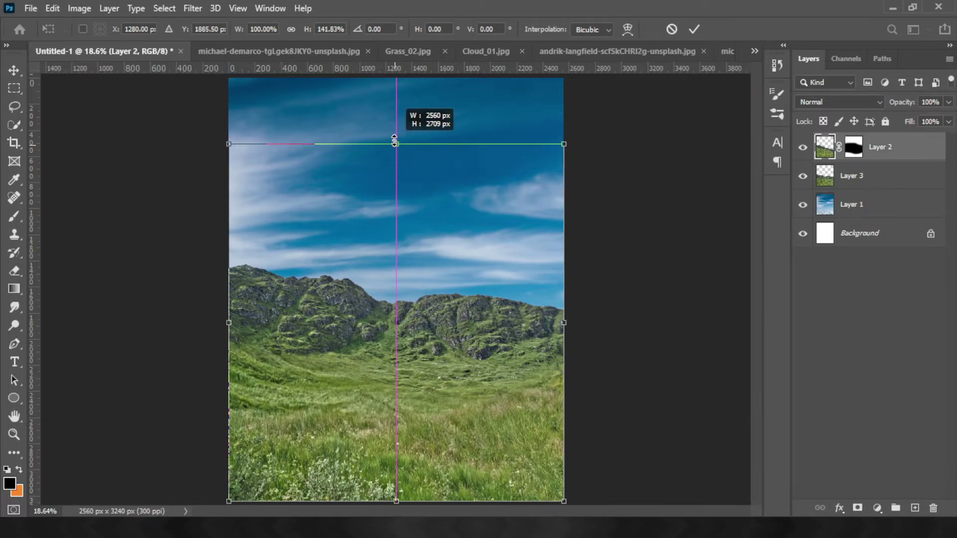
{"action": "left_click", "coordinate": [853, 147]}
{"action": "key", "text": "b"}
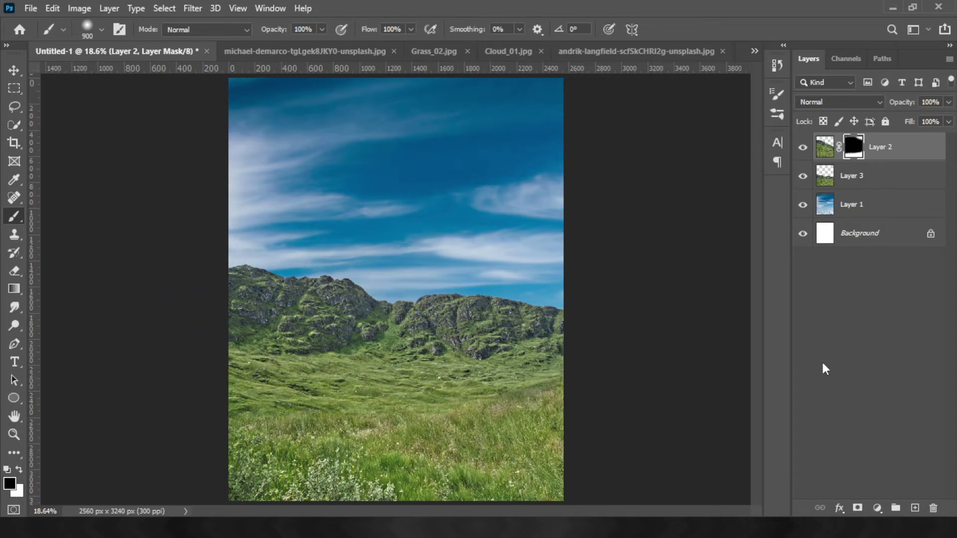
Copy the stone tower cut-out and paste it into the Untitled-1 composite.
{"action": "left_click", "coordinate": [648, 51]}
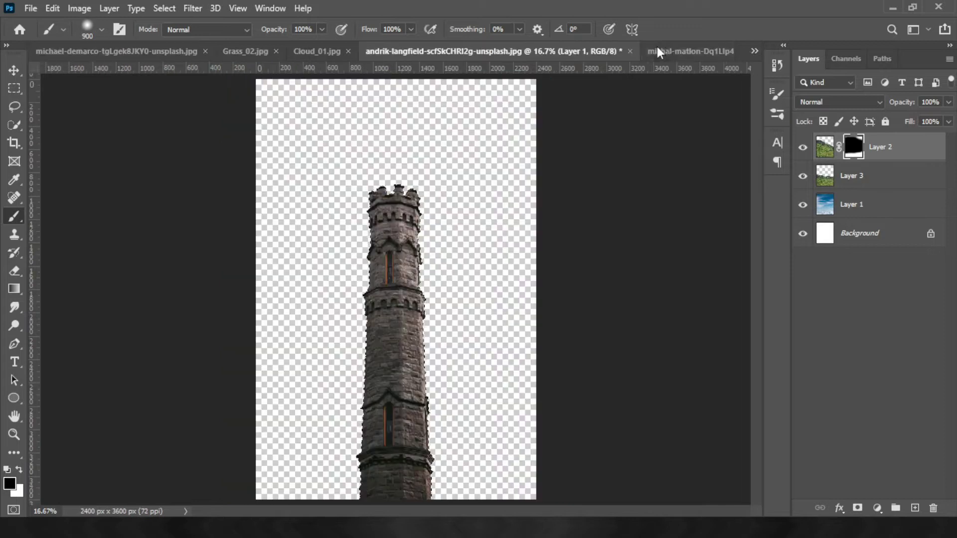
{"action": "left_click", "coordinate": [831, 152], "text": "ctrl"}
{"action": "key", "text": "ctrl+c"}
{"action": "left_click", "coordinate": [754, 51]}
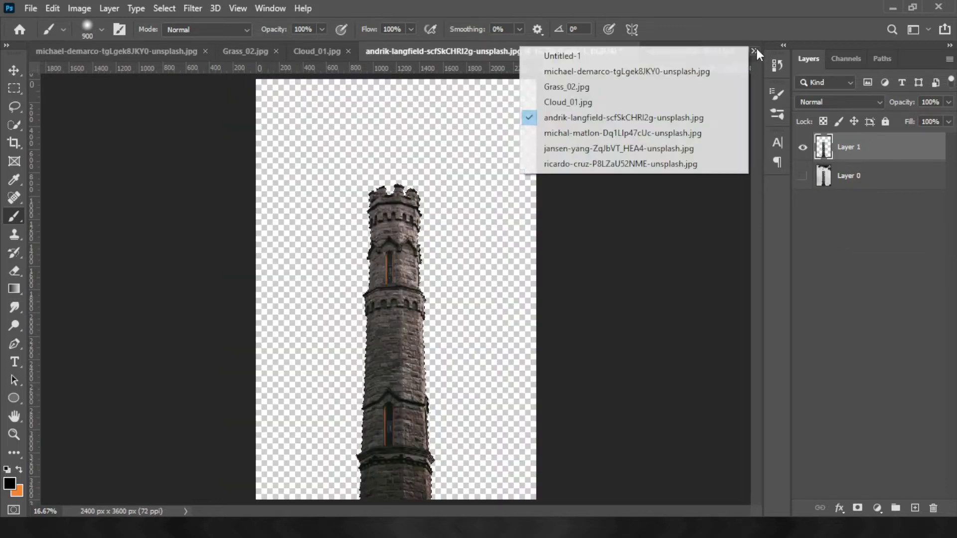
{"action": "left_click", "coordinate": [563, 47]}
{"action": "key", "text": "ctrl+v"}
Shrink the tower, set it at the right edge, between the grass layers.
{"action": "key", "text": "ctrl+t"}
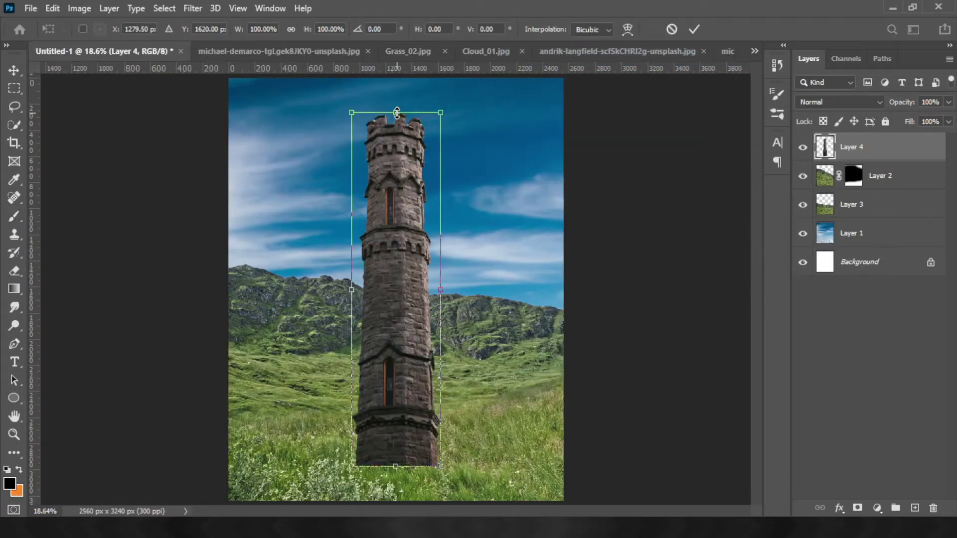
{"action": "mouse_move", "coordinate": [400, 112]}
{"action": "left_mouse_down"}
{"action": "mouse_move", "coordinate": [400, 172]}
{"action": "mouse_move", "coordinate": [523, 163]}
{"action": "left_mouse_up"}
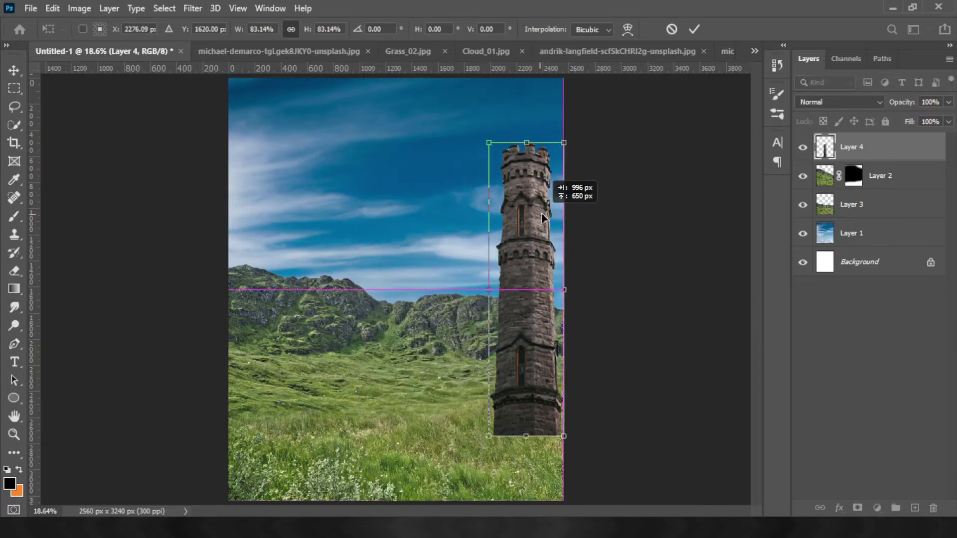
{"action": "left_click_drag", "start_coordinate": [574, 141], "coordinate": [568, 174]}
{"action": "left_click_drag", "start_coordinate": [545, 280], "coordinate": [556, 295]}
{"action": "mouse_move", "coordinate": [833, 155]}
{"action": "left_mouse_down"}
{"action": "mouse_move", "coordinate": [837, 226]}
{"action": "mouse_move", "coordinate": [826, 176]}
{"action": "left_mouse_up"}
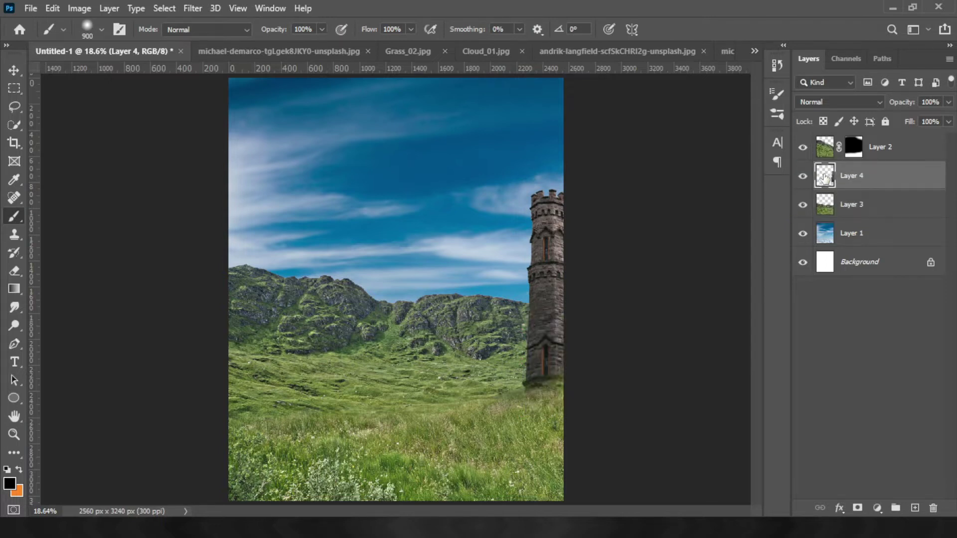
{"action": "key", "text": "ctrl+t"}
{"action": "left_click_drag", "start_coordinate": [552, 190], "coordinate": [550, 209]}
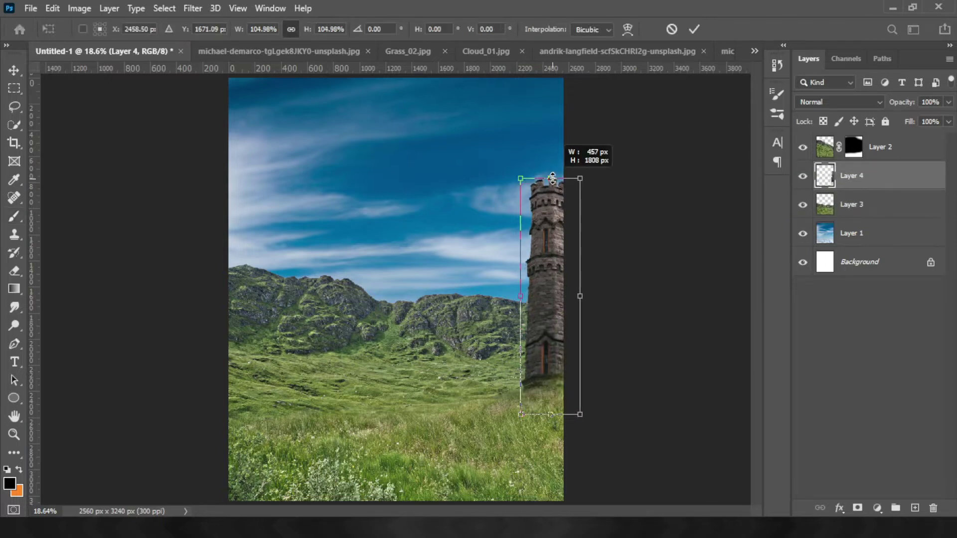
{"action": "left_click_drag", "start_coordinate": [559, 258], "coordinate": [561, 243]}
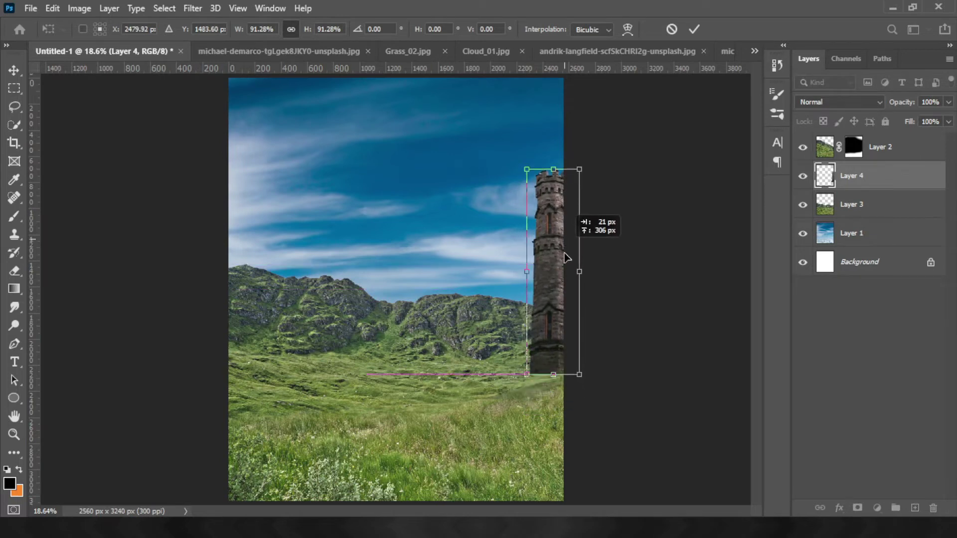
Rotate the hills layer about -2.5°, widen and heighten it into place.
{"action": "left_click", "coordinate": [822, 211]}
{"action": "left_click_drag", "start_coordinate": [602, 234], "coordinate": [613, 245]}
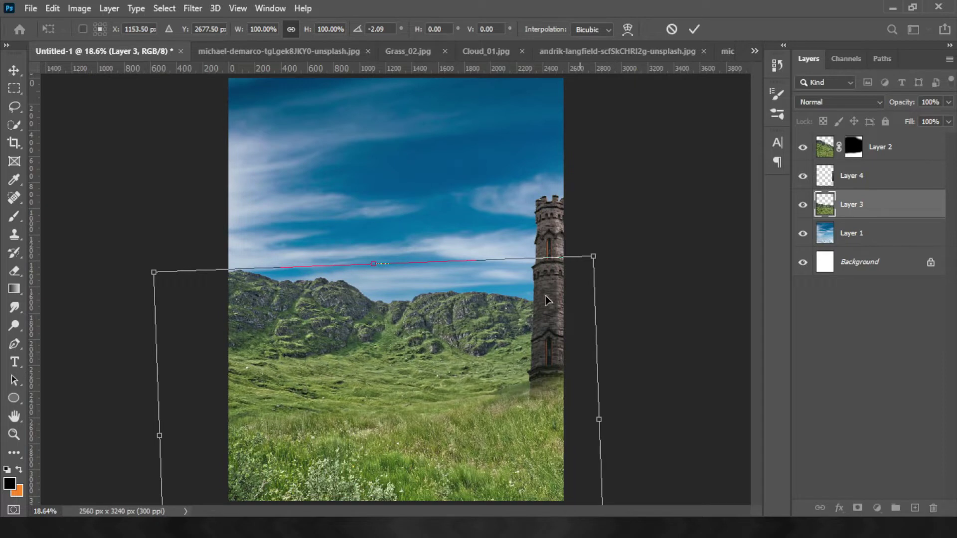
{"action": "left_click_drag", "start_coordinate": [390, 354], "coordinate": [383, 348]}
{"action": "left_click_drag", "start_coordinate": [604, 395], "coordinate": [643, 399]}
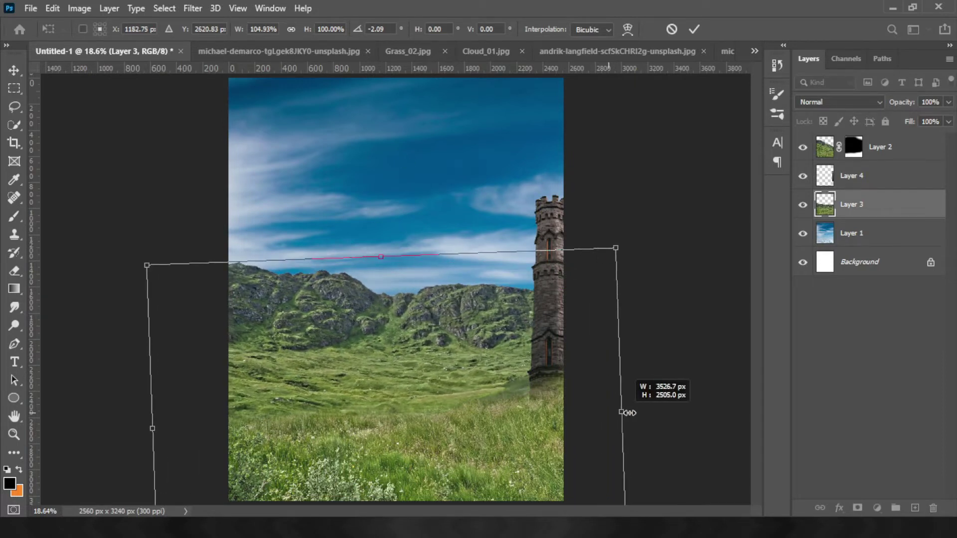
{"action": "mouse_move", "coordinate": [464, 357]}
{"action": "left_mouse_down"}
{"action": "mouse_move", "coordinate": [435, 376]}
{"action": "mouse_move", "coordinate": [444, 347]}
{"action": "left_mouse_up"}
{"action": "left_click_drag", "start_coordinate": [645, 247], "coordinate": [652, 240]}
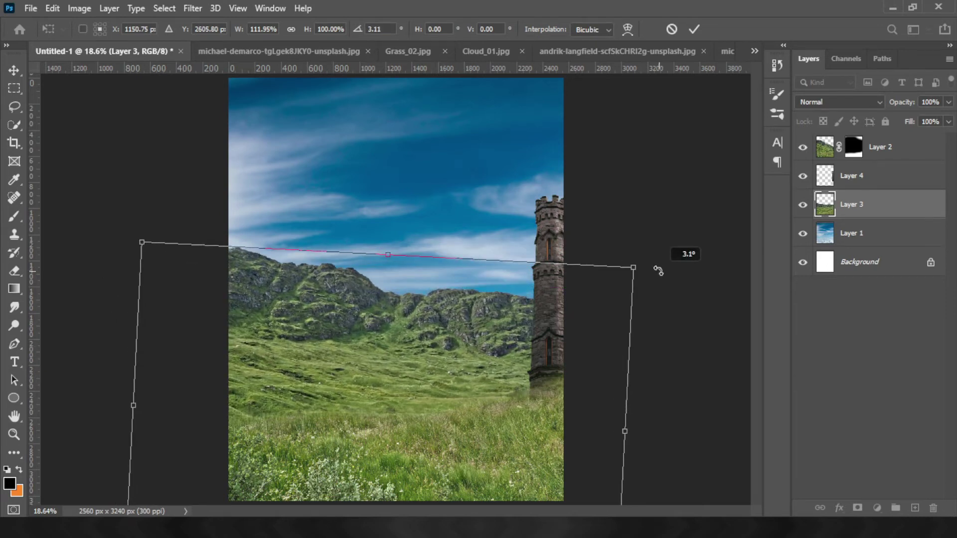
{"action": "left_click_drag", "start_coordinate": [373, 257], "coordinate": [374, 212]}
{"action": "left_click_drag", "start_coordinate": [397, 355], "coordinate": [406, 395]}
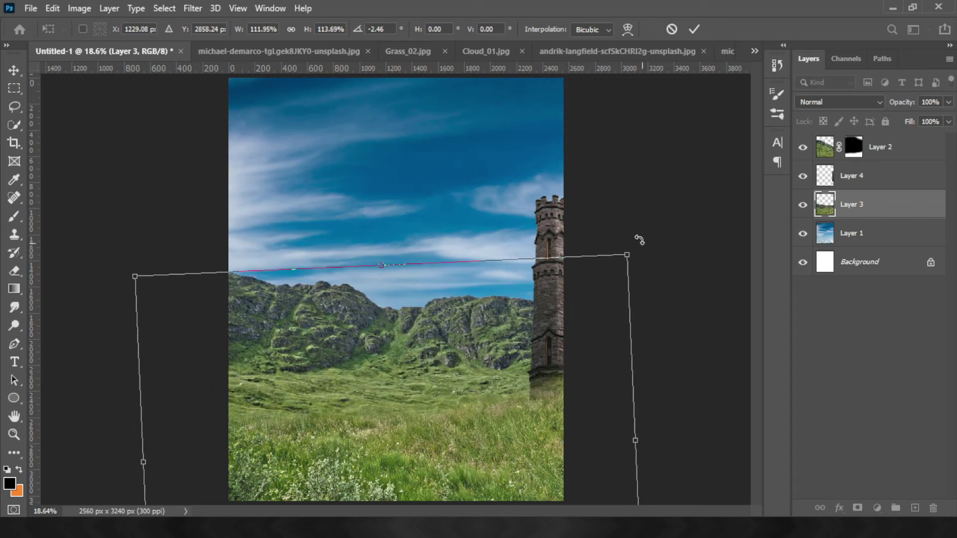
{"action": "key", "text": "Return"}
{"action": "key", "text": "b"}
{"action": "key", "text": "alt+bracketright"}
{"action": "key", "text": "alt+bracketright"}
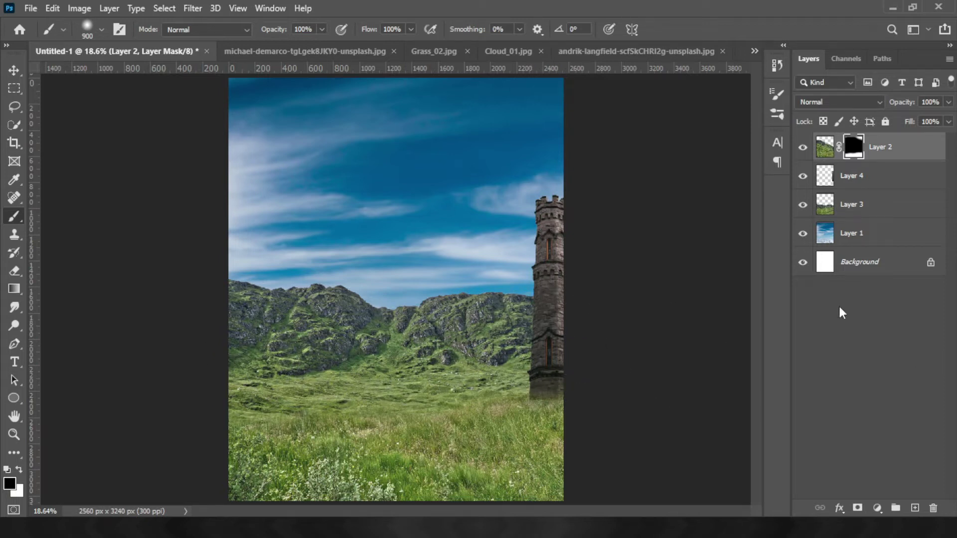
Paste the samurai cut-out into the Untitled-1 composite.
{"action": "left_click", "coordinate": [597, 53]}
{"action": "left_click", "coordinate": [201, 52]}
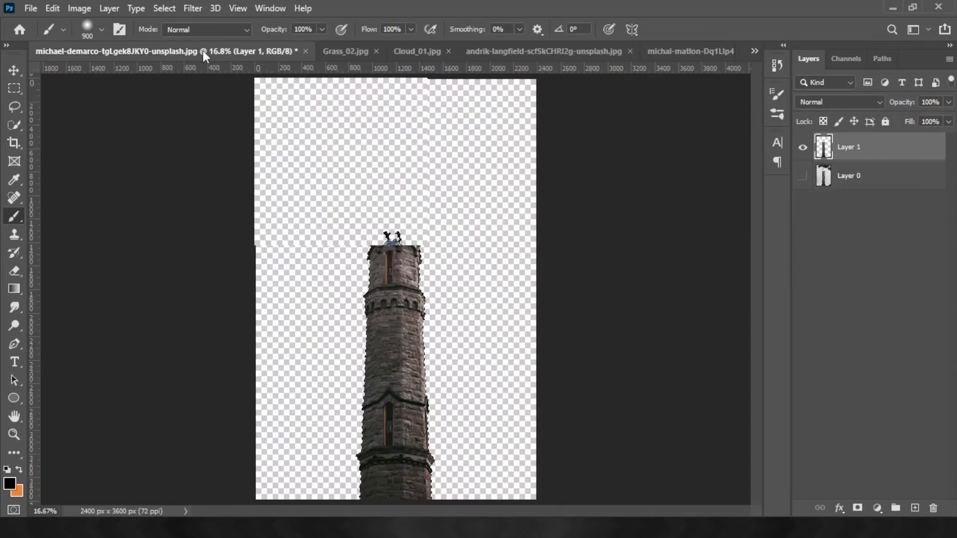
{"action": "left_click", "coordinate": [748, 58]}
{"action": "left_click", "coordinate": [681, 54]}
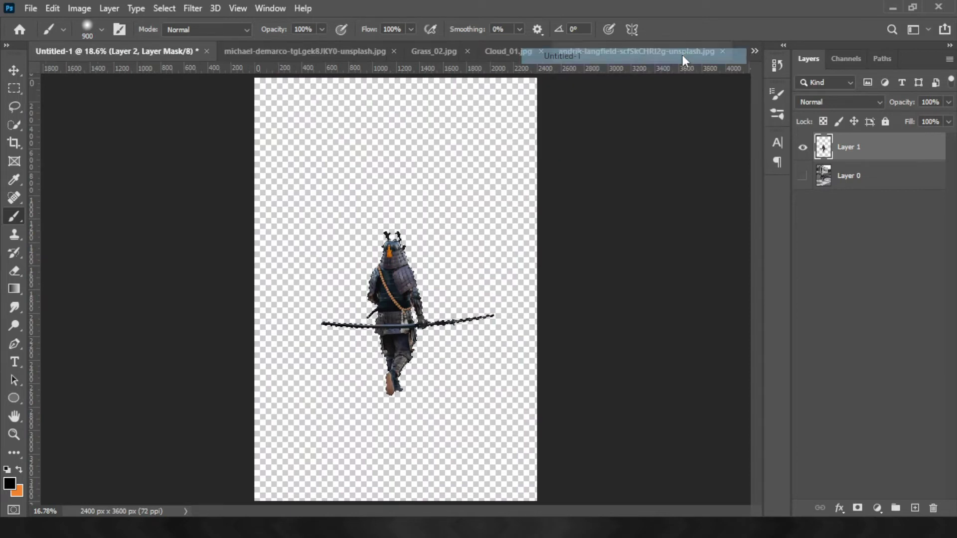
{"action": "key", "text": "ctrl+v"}
Scale the samurai to about 71% and centre it on the grass.
{"action": "key", "text": "ctrl+t"}
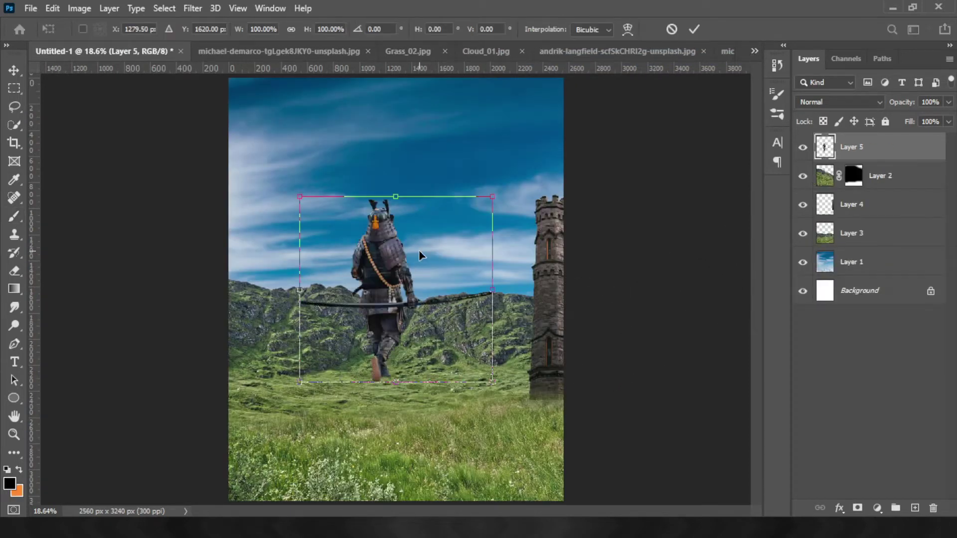
{"action": "left_click_drag", "start_coordinate": [429, 268], "coordinate": [457, 326]}
{"action": "left_click_drag", "start_coordinate": [518, 260], "coordinate": [476, 307]}
{"action": "mouse_move", "coordinate": [423, 365]}
{"action": "left_mouse_down"}
{"action": "mouse_move", "coordinate": [438, 368]}
{"action": "mouse_move", "coordinate": [411, 369]}
{"action": "left_mouse_up"}
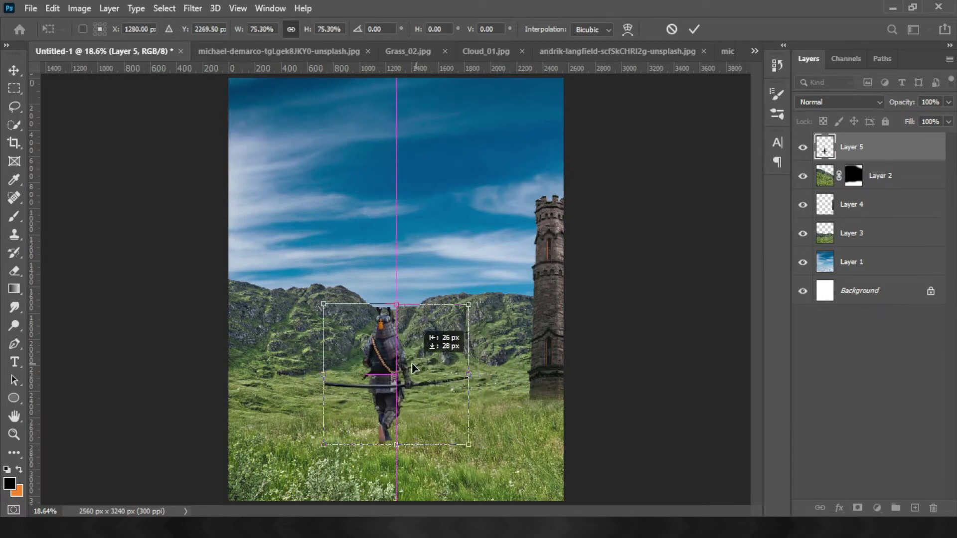
{"action": "left_click_drag", "start_coordinate": [467, 304], "coordinate": [462, 314]}
{"action": "left_click_drag", "start_coordinate": [431, 353], "coordinate": [434, 349]}
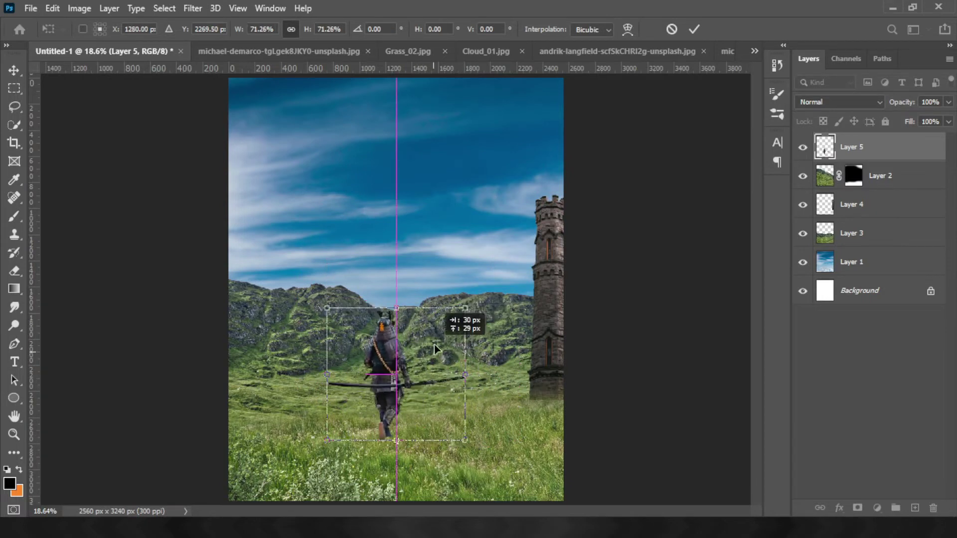
{"action": "key", "text": "Return"}
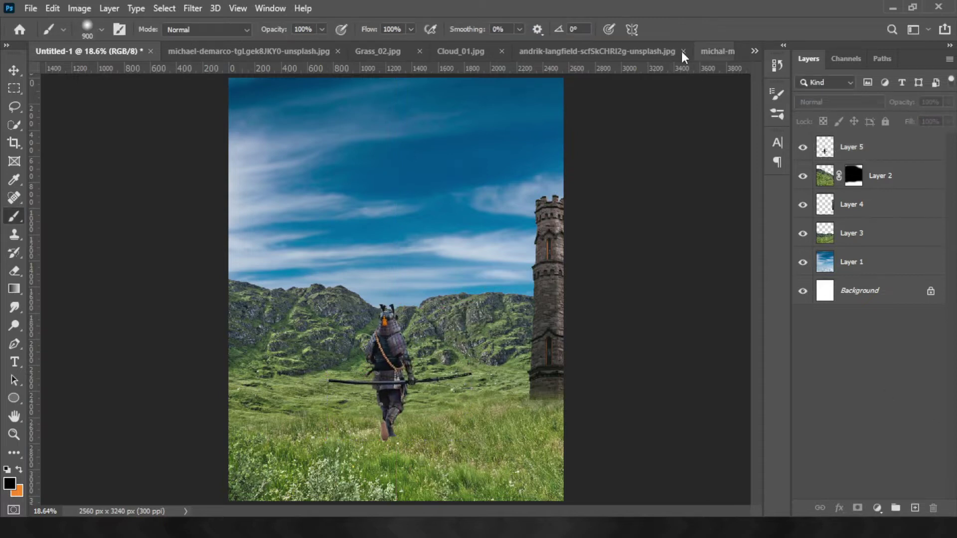
{"action": "left_click", "coordinate": [558, 50]}
Add the shield, rotated about -83° and scaled to 65%, in the bottom-right corner.
{"action": "left_click", "coordinate": [666, 52]}
{"action": "mouse_move", "coordinate": [834, 192]}
{"action": "left_mouse_down"}
{"action": "mouse_move", "coordinate": [758, 46]}
{"action": "mouse_move", "coordinate": [559, 53]}
{"action": "mouse_move", "coordinate": [652, 352]}
{"action": "left_mouse_up"}
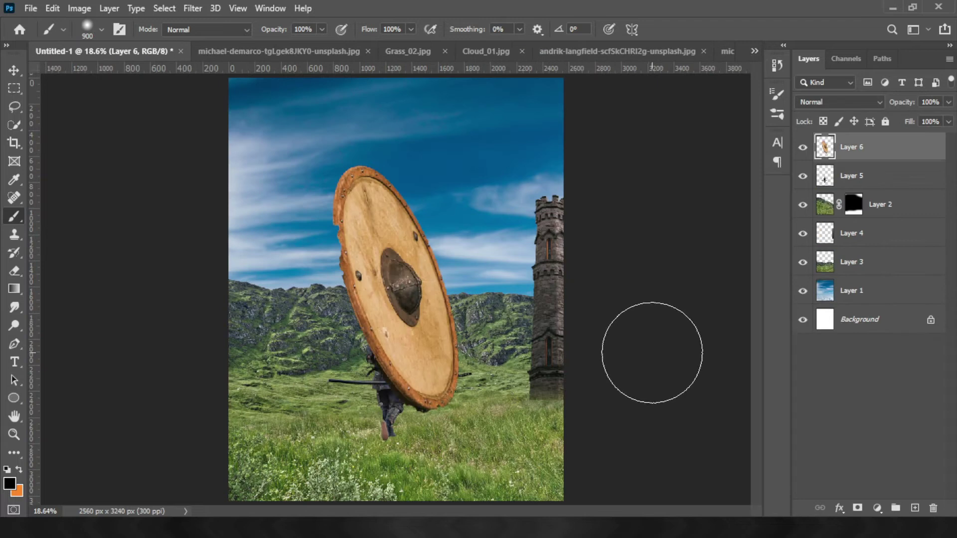
{"action": "key", "text": "ctrl+t"}
{"action": "left_click_drag", "start_coordinate": [478, 155], "coordinate": [208, 181]}
{"action": "left_click_drag", "start_coordinate": [273, 222], "coordinate": [357, 285]}
{"action": "left_click_drag", "start_coordinate": [474, 320], "coordinate": [546, 486]}
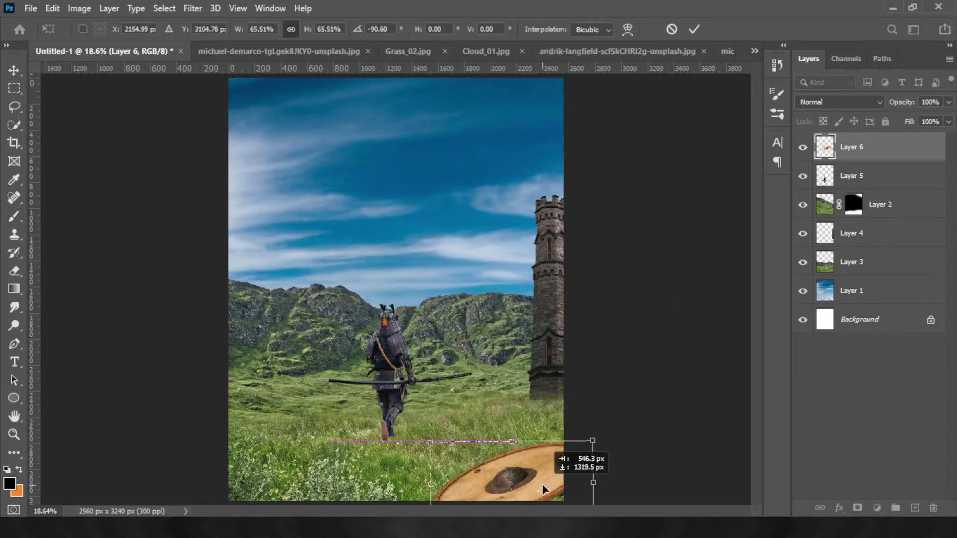
{"action": "left_click_drag", "start_coordinate": [617, 441], "coordinate": [627, 453]}
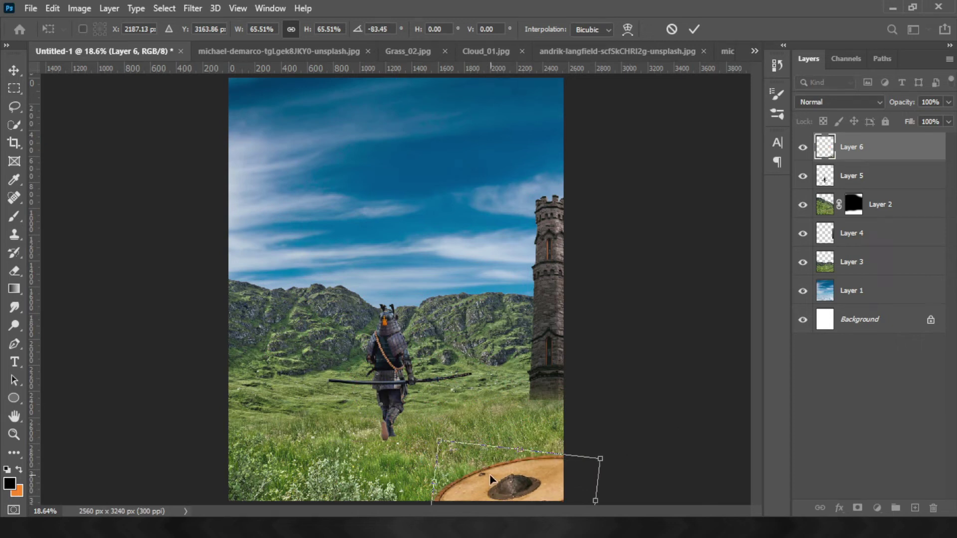
{"action": "left_click_drag", "start_coordinate": [488, 477], "coordinate": [487, 471]}
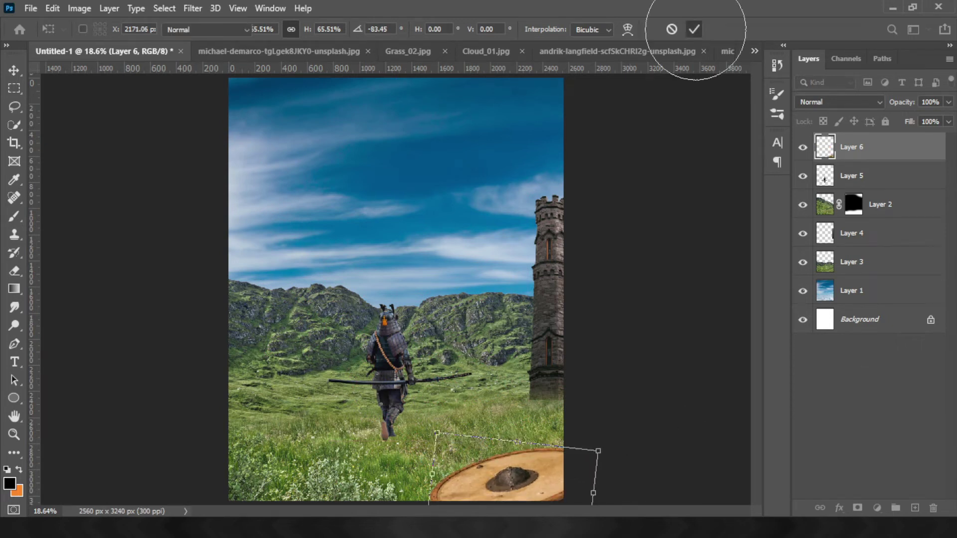
{"action": "left_click", "coordinate": [694, 29]}
Drag the helmet layer into the composite at the bottom left for transforming.
{"action": "left_click", "coordinate": [638, 52]}
{"action": "left_click", "coordinate": [734, 51]}
{"action": "left_click_drag", "start_coordinate": [825, 177], "coordinate": [826, 181]}
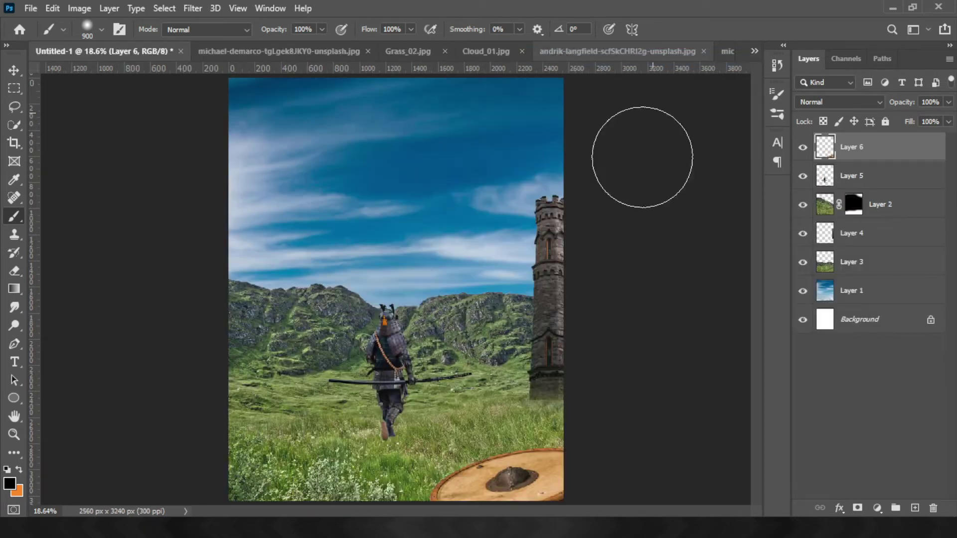
{"action": "left_click_drag", "start_coordinate": [756, 54], "coordinate": [533, 336]}
{"action": "key", "text": "ctrl+t"}
Move the helmet to the bottom-left, shrink it to about 81%, and commit.
{"action": "left_click_drag", "start_coordinate": [394, 299], "coordinate": [272, 461]}
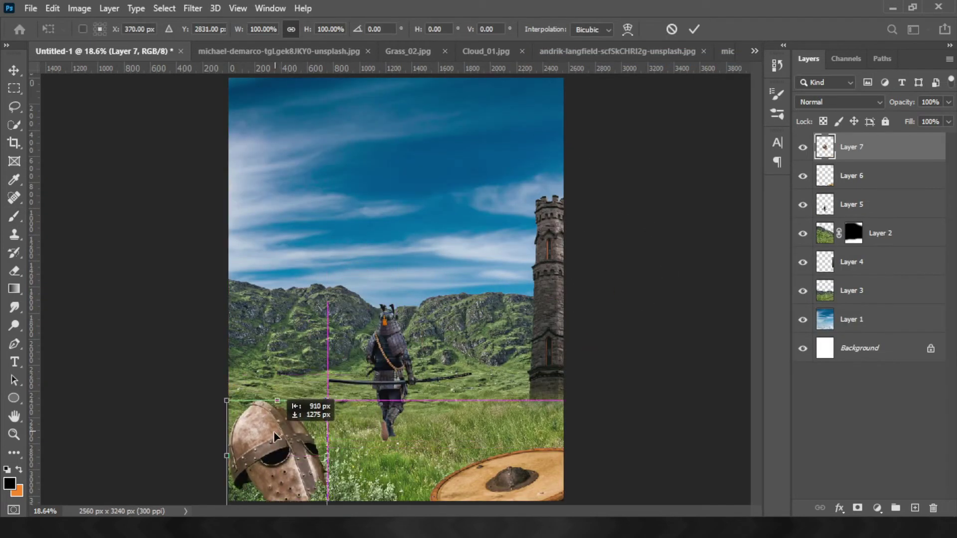
{"action": "left_click_drag", "start_coordinate": [329, 400], "coordinate": [304, 428]}
{"action": "left_click_drag", "start_coordinate": [278, 458], "coordinate": [263, 464]}
{"action": "left_click", "coordinate": [868, 439]}
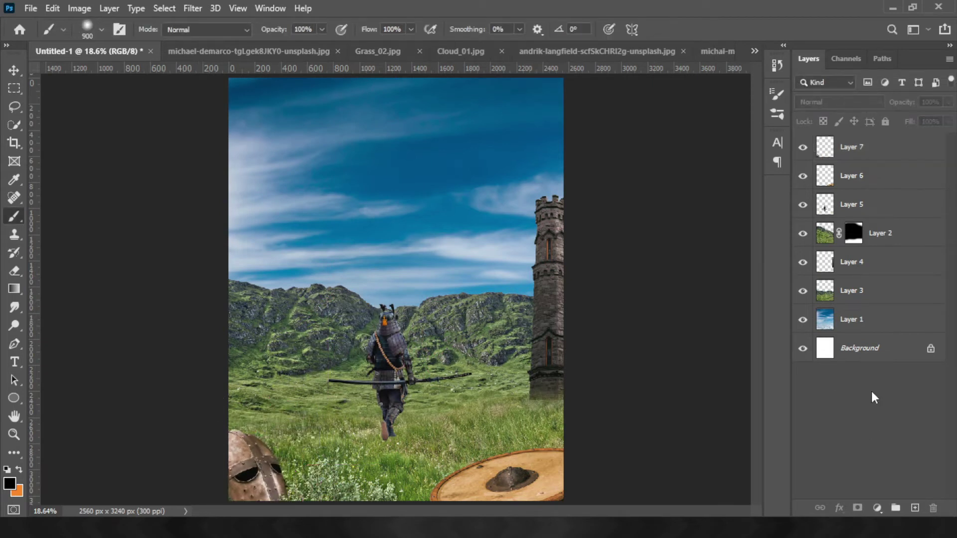
Paste the armour cutout from the armour photo into the composite.
{"action": "left_click", "coordinate": [722, 50]}
{"action": "left_click", "coordinate": [754, 51]}
{"action": "left_click", "coordinate": [612, 146]}
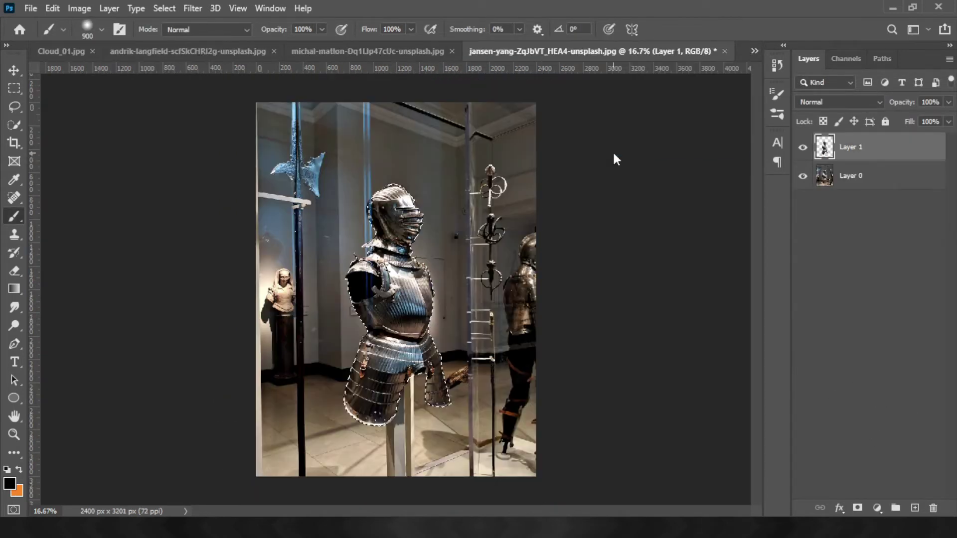
{"action": "left_click", "coordinate": [754, 50]}
{"action": "left_click", "coordinate": [713, 57]}
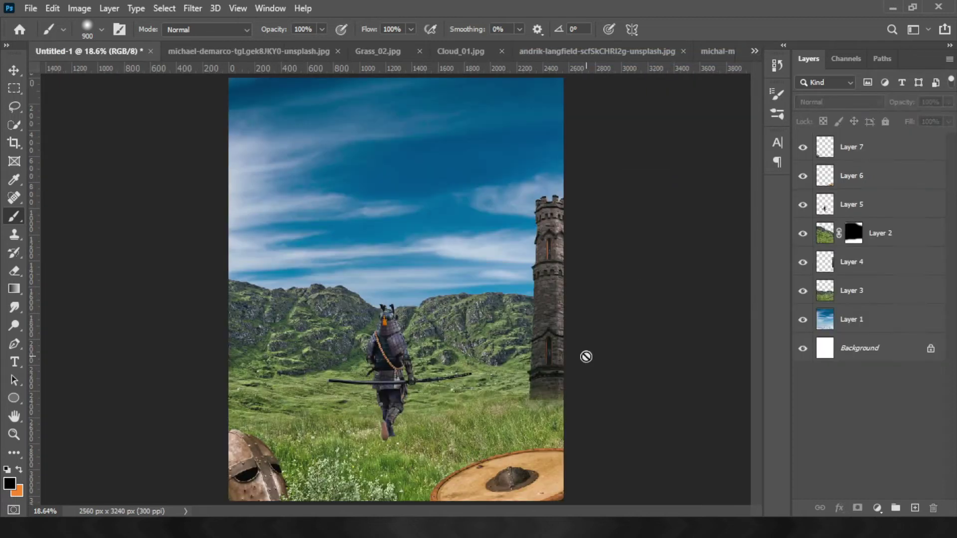
{"action": "key", "text": "ctrl+v"}
Rotate the armour -89°, scale it to about 53%, and place it bottom-right below the shield layer.
{"action": "key", "text": "ctrl+t"}
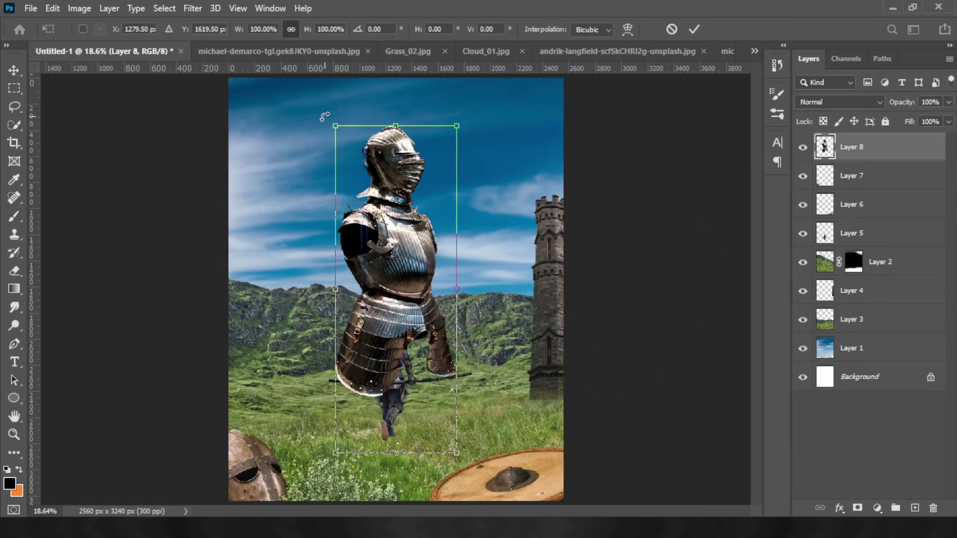
{"action": "left_click_drag", "start_coordinate": [324, 117], "coordinate": [171, 329]}
{"action": "left_click_drag", "start_coordinate": [233, 229], "coordinate": [381, 284]}
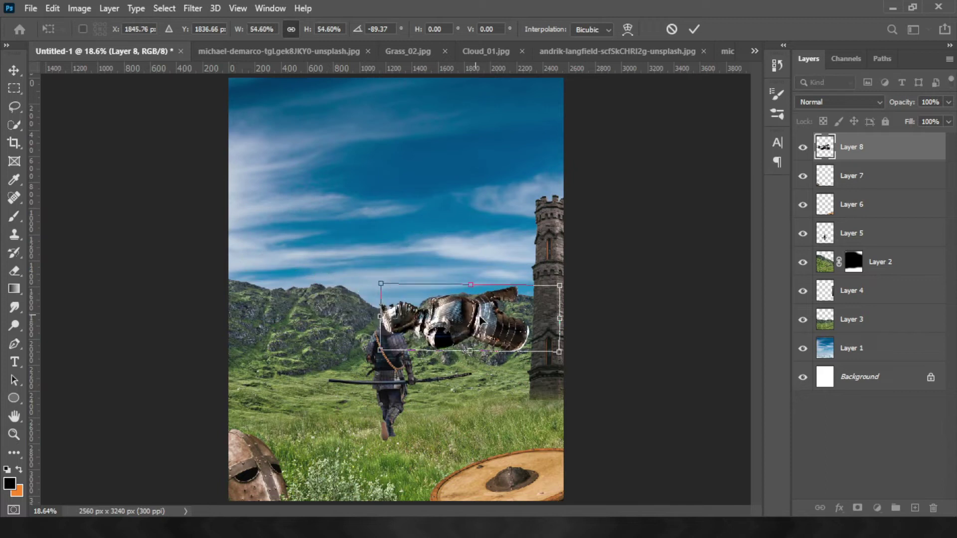
{"action": "left_click_drag", "start_coordinate": [481, 320], "coordinate": [565, 422]}
{"action": "left_click_drag", "start_coordinate": [455, 384], "coordinate": [480, 353]}
{"action": "left_click_drag", "start_coordinate": [533, 423], "coordinate": [548, 440]}
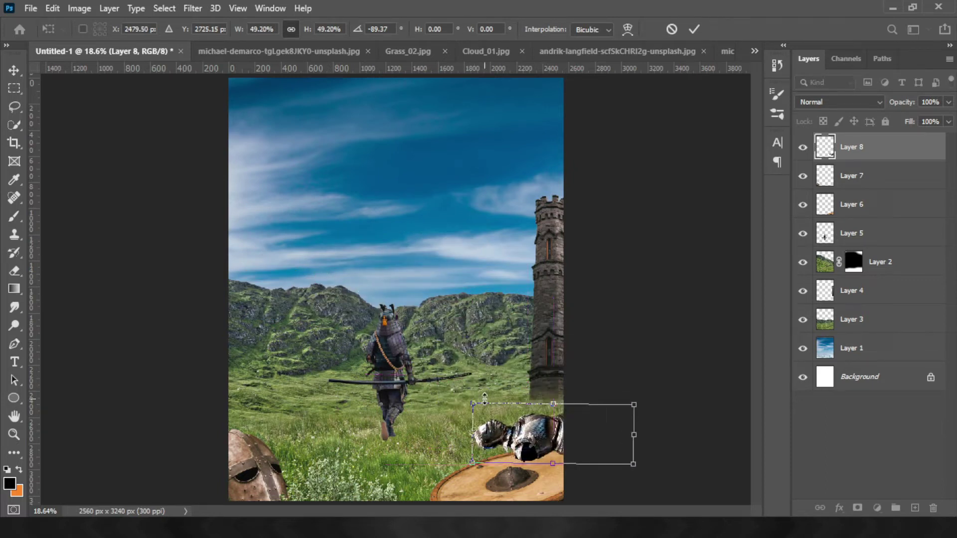
{"action": "left_click_drag", "start_coordinate": [473, 403], "coordinate": [460, 400]}
{"action": "left_click_drag", "start_coordinate": [548, 421], "coordinate": [546, 430]}
{"action": "left_click_drag", "start_coordinate": [854, 150], "coordinate": [866, 217]}
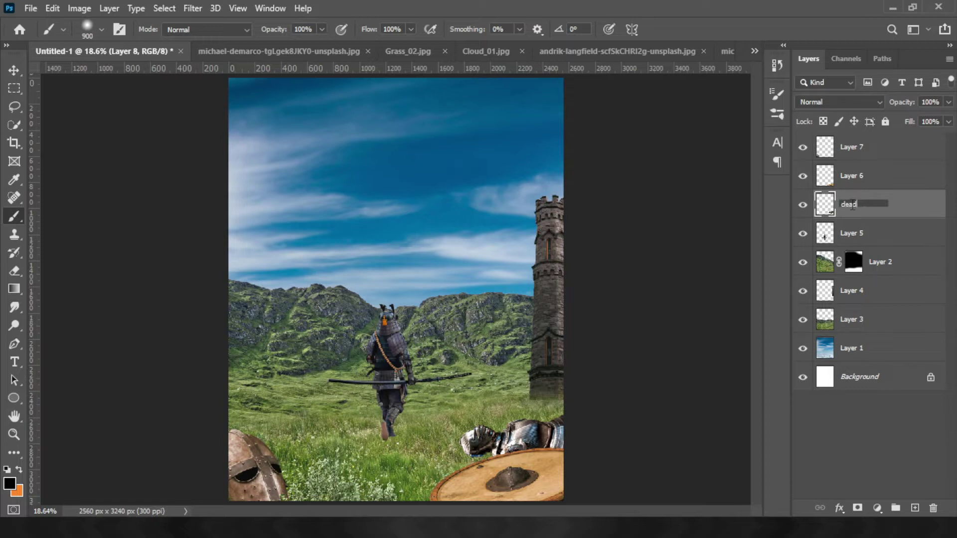
Rename the layers warrior, dead, shield and helm.
{"action": "double_click", "coordinate": [853, 232]}
{"action": "type", "text": "warrior"}
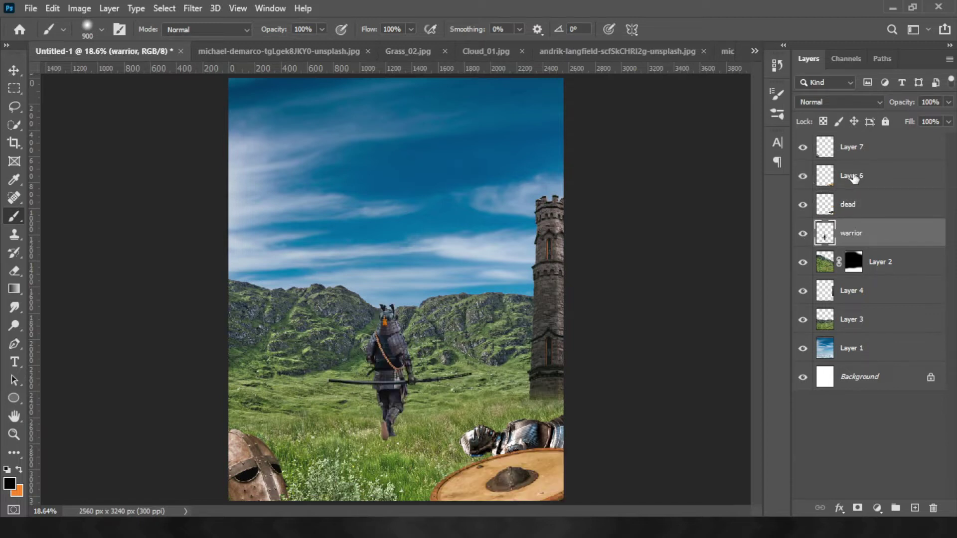
{"action": "double_click", "coordinate": [851, 176]}
{"action": "type", "text": "s"}
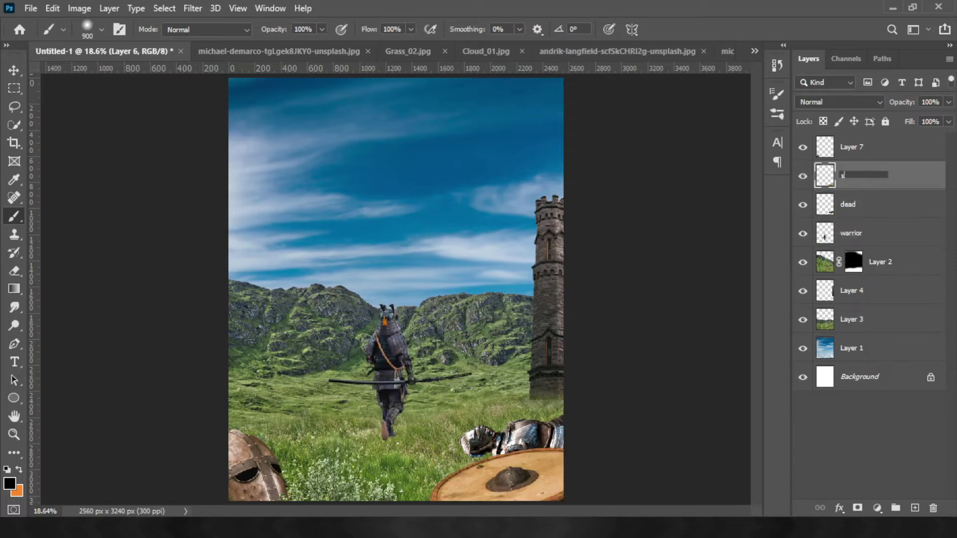
{"action": "key", "text": "Return"}
{"action": "double_click", "coordinate": [856, 146]}
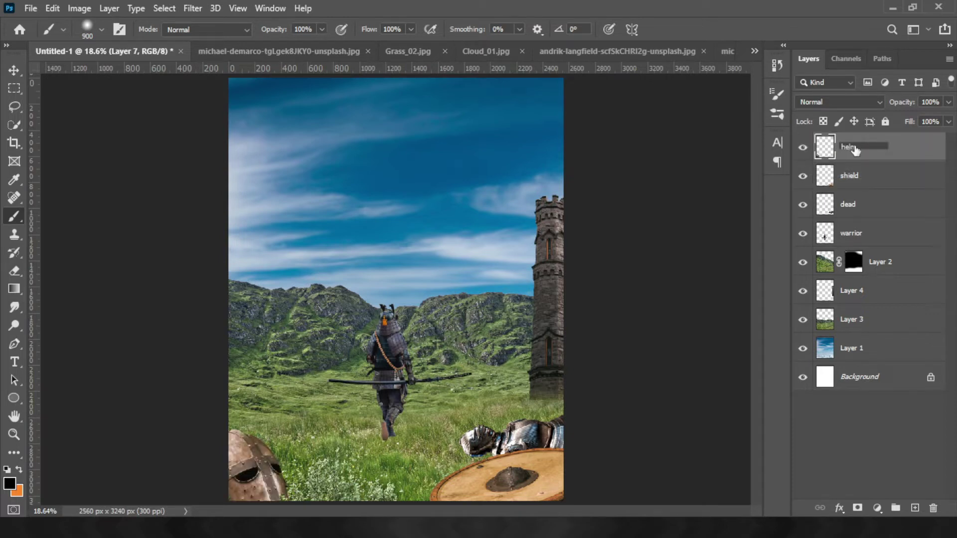
{"action": "key", "text": "Return"}
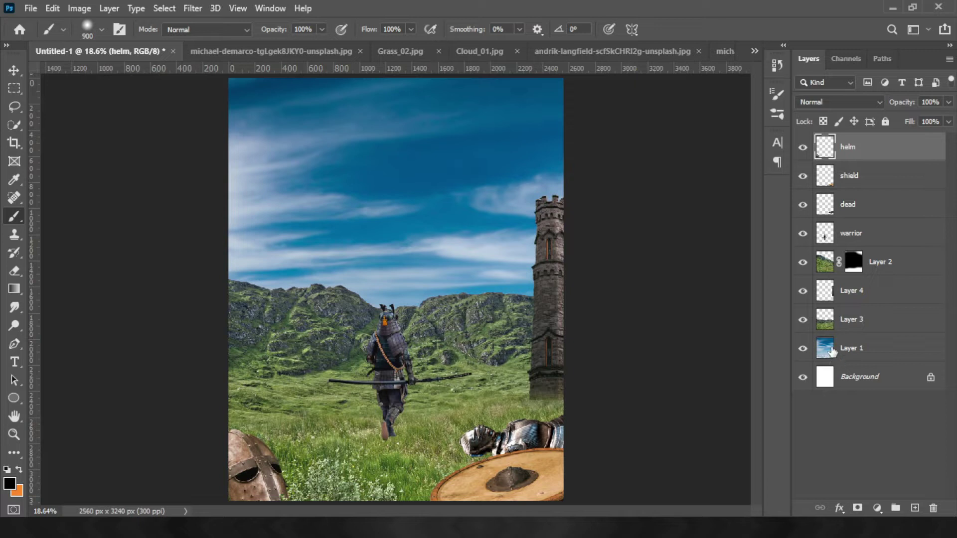
Add an Invert adjustment clipped to the sky layer, Layer 1.
{"action": "left_click", "coordinate": [862, 348]}
{"action": "left_click", "coordinate": [876, 508]}
{"action": "left_click", "coordinate": [868, 450]}
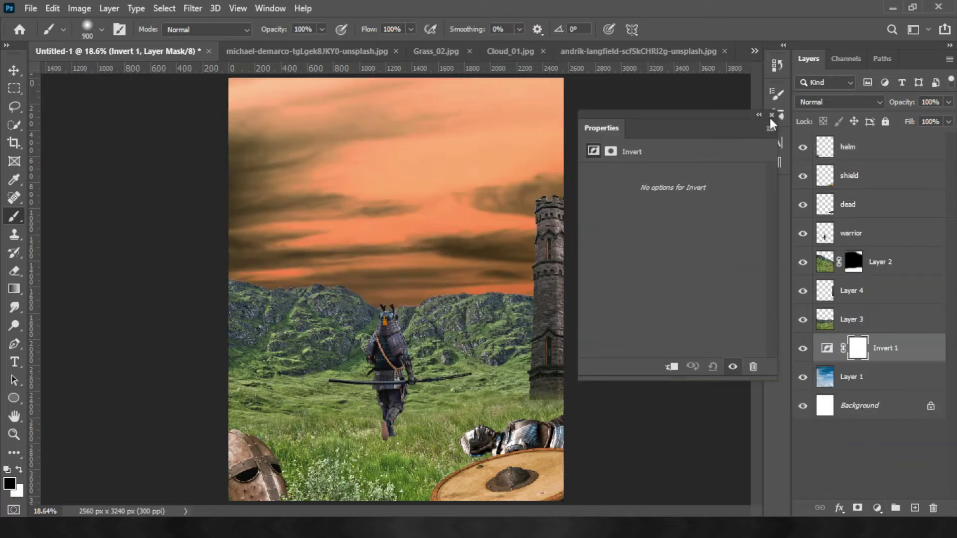
{"action": "left_click", "coordinate": [771, 116]}
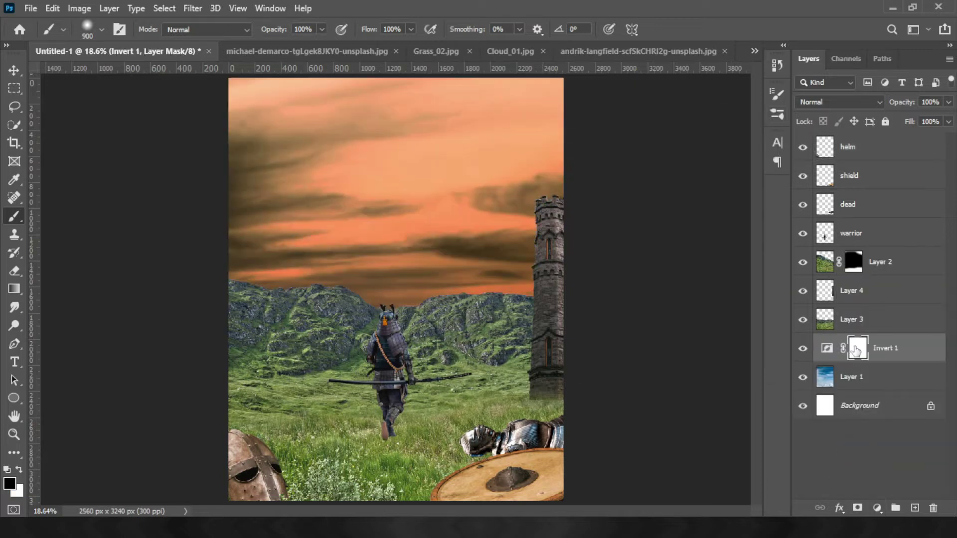
Add a clipped Hue/Saturation adjustment: Hue +17, Saturation +28, Lightness -14.
{"action": "left_click", "coordinate": [876, 508]}
{"action": "left_click", "coordinate": [891, 371]}
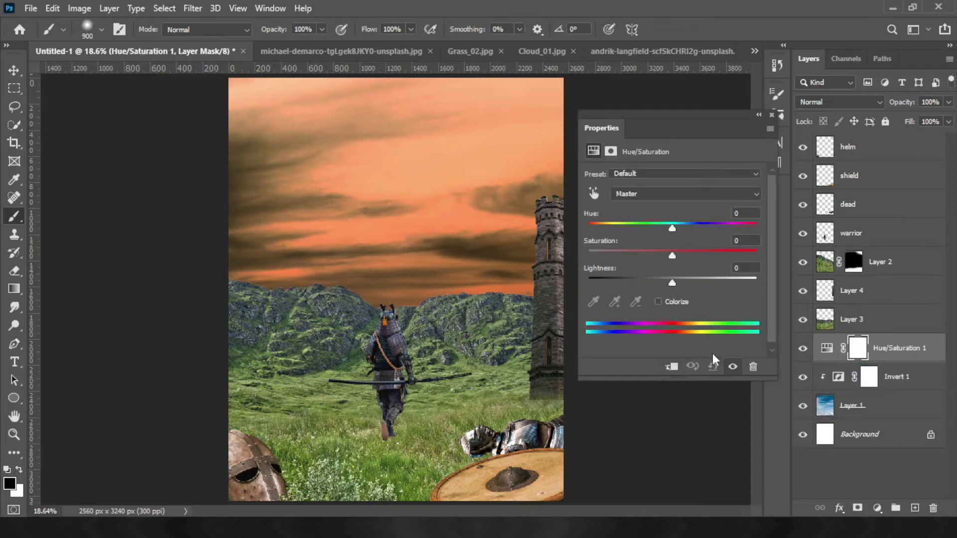
{"action": "mouse_move", "coordinate": [704, 257]}
{"action": "left_mouse_down"}
{"action": "mouse_move", "coordinate": [653, 283]}
{"action": "mouse_move", "coordinate": [669, 286]}
{"action": "mouse_move", "coordinate": [696, 255]}
{"action": "left_mouse_up"}
{"action": "left_click_drag", "start_coordinate": [672, 228], "coordinate": [610, 230]}
{"action": "left_click_drag", "start_coordinate": [687, 227], "coordinate": [683, 227]}
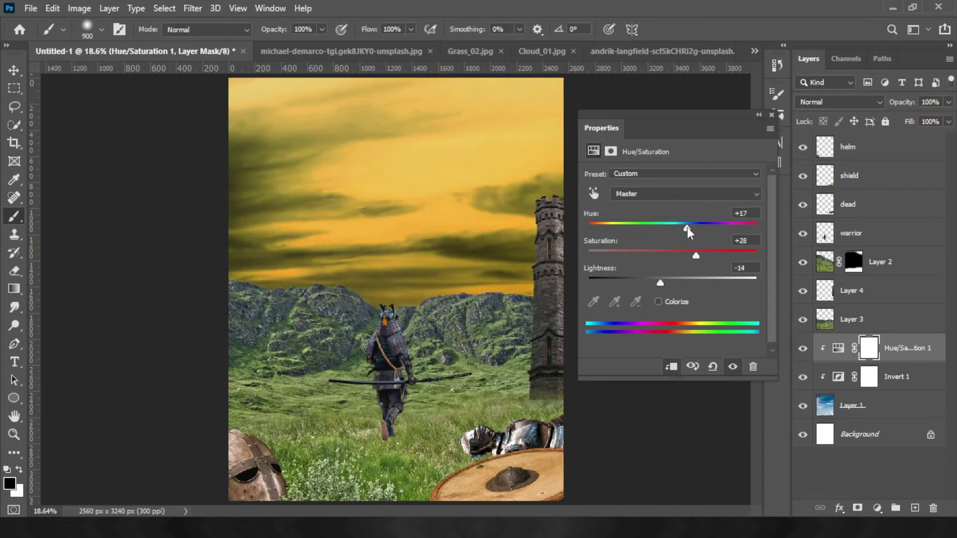
{"action": "left_click", "coordinate": [778, 115]}
Darken the hills (Layer 3) and grass (Layer 2) with clipped Levels, lowering output white.
{"action": "left_click", "coordinate": [827, 319]}
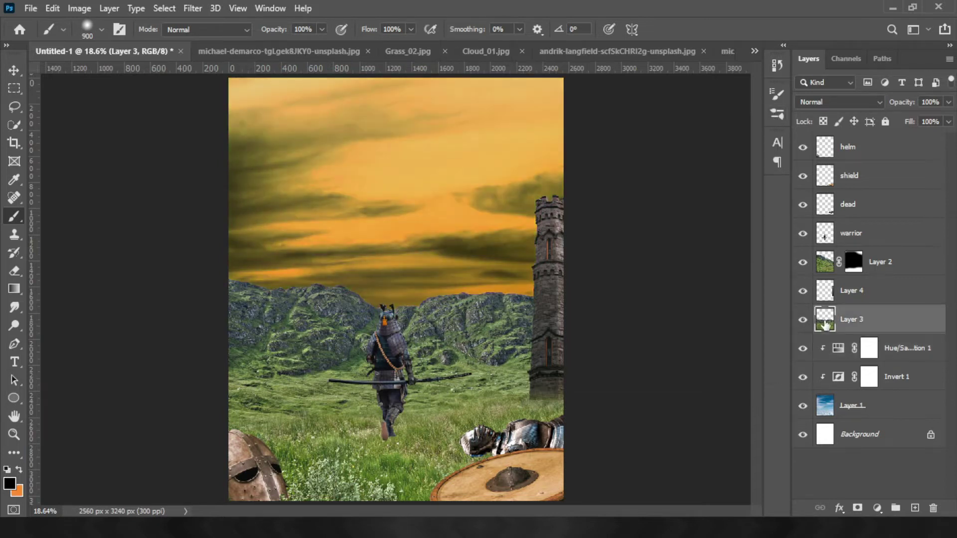
{"action": "left_click", "coordinate": [877, 507]}
{"action": "left_click", "coordinate": [862, 316]}
{"action": "left_click", "coordinate": [672, 367]}
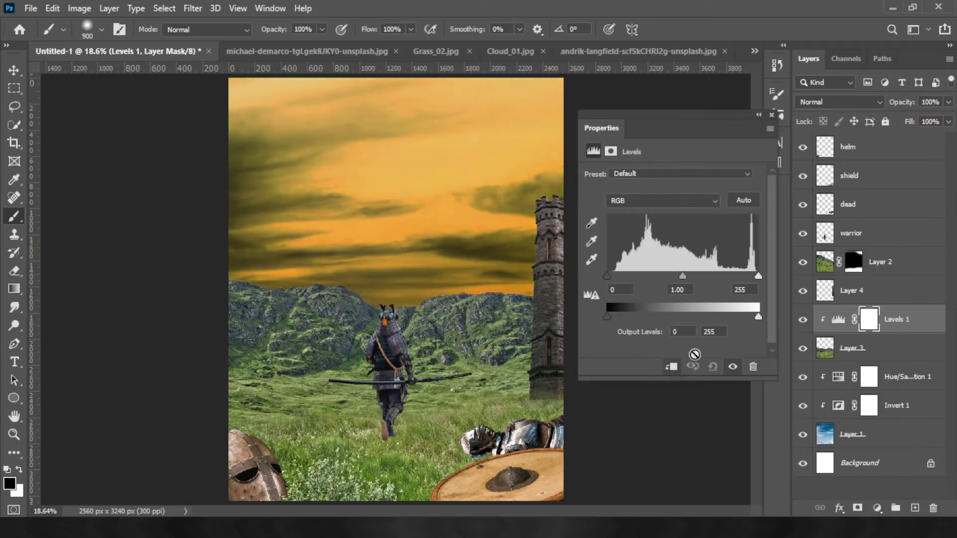
{"action": "left_click_drag", "start_coordinate": [758, 317], "coordinate": [651, 319]}
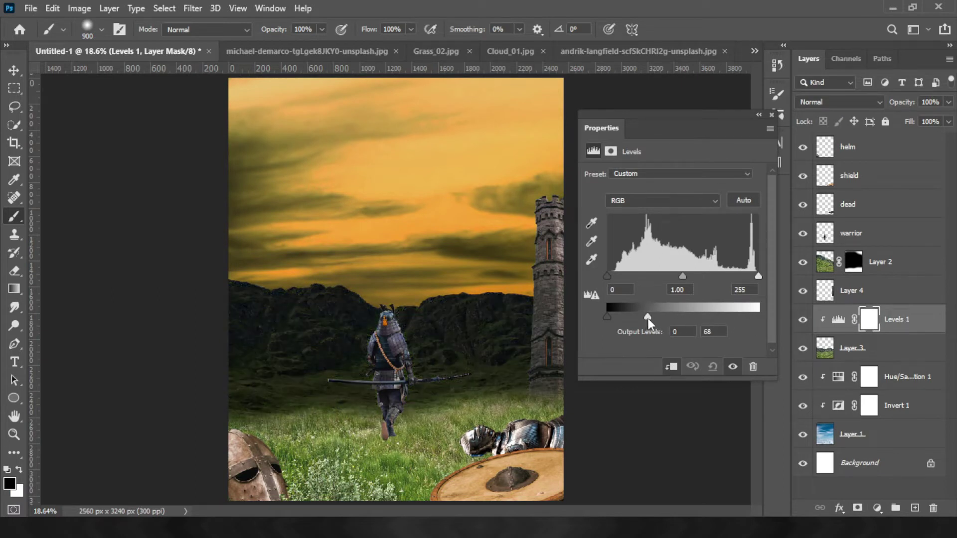
{"action": "left_click", "coordinate": [778, 119]}
{"action": "left_click", "coordinate": [828, 262]}
{"action": "left_click", "coordinate": [877, 508]}
{"action": "left_click", "coordinate": [877, 315]}
{"action": "left_click", "coordinate": [671, 366]}
{"action": "left_click_drag", "start_coordinate": [757, 316], "coordinate": [671, 318]}
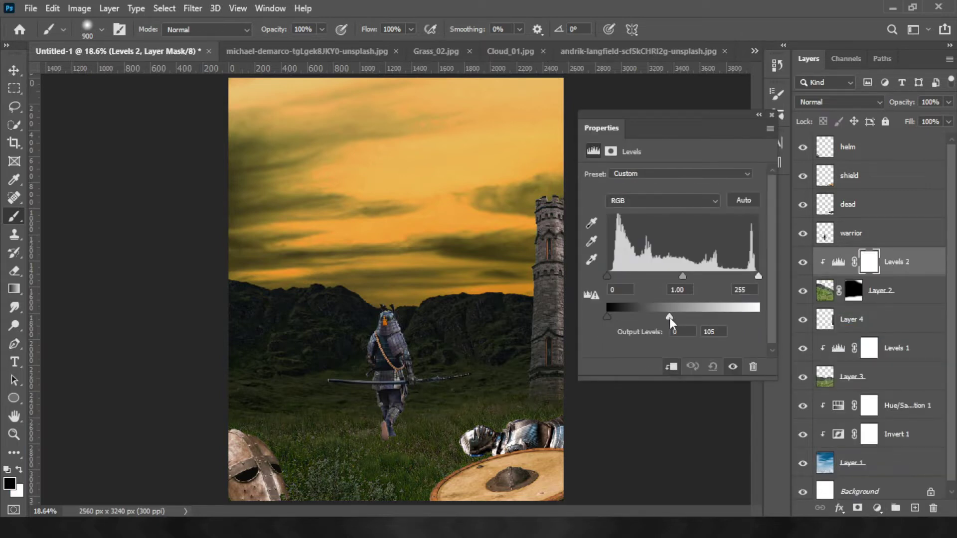
Rename Layer 4 to tower and darken it with a clipped Levels adjustment.
{"action": "left_click", "coordinate": [771, 118]}
{"action": "double_click", "coordinate": [851, 319]}
{"action": "type", "text": "tower"}
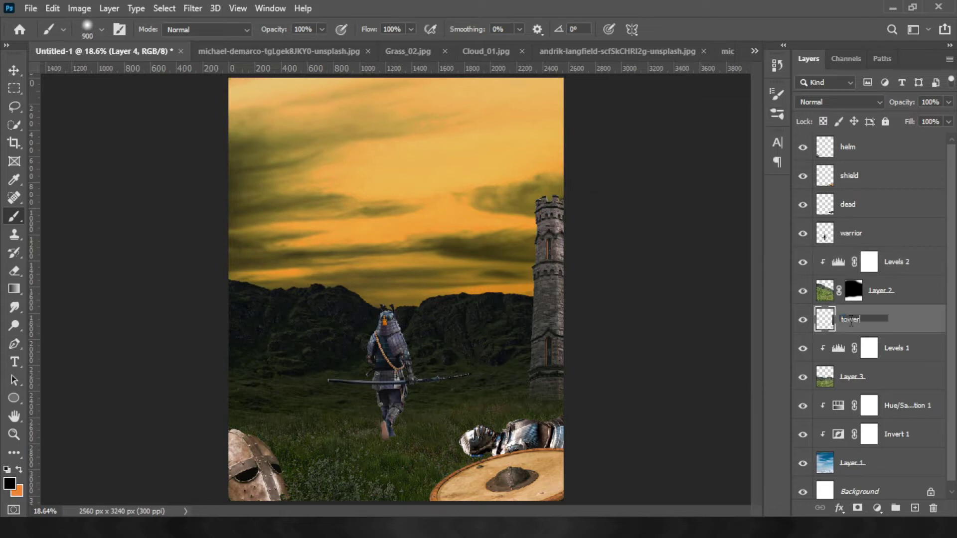
{"action": "key", "text": "Return"}
{"action": "left_click", "coordinate": [877, 508]}
{"action": "left_click", "coordinate": [867, 324]}
{"action": "left_click_drag", "start_coordinate": [758, 317], "coordinate": [726, 315]}
{"action": "key", "text": "ctrl+alt+g"}
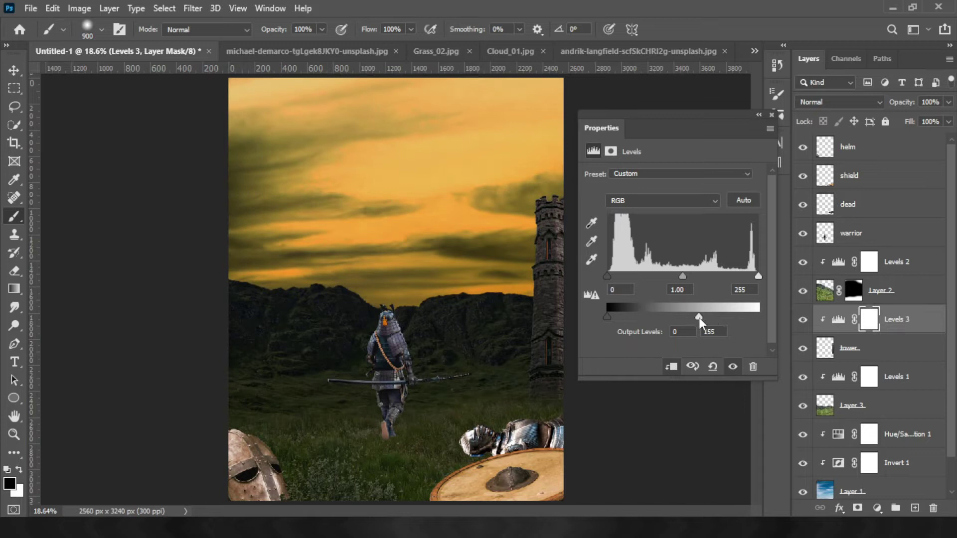
{"action": "left_click", "coordinate": [770, 114]}
Darken the warrior and fallen knight layers with clipped Levels, lowering output white.
{"action": "left_click", "coordinate": [877, 232]}
{"action": "left_click", "coordinate": [877, 508]}
{"action": "left_click", "coordinate": [864, 317]}
{"action": "key", "text": "ctrl+alt+g"}
{"action": "left_click_drag", "start_coordinate": [758, 317], "coordinate": [684, 324]}
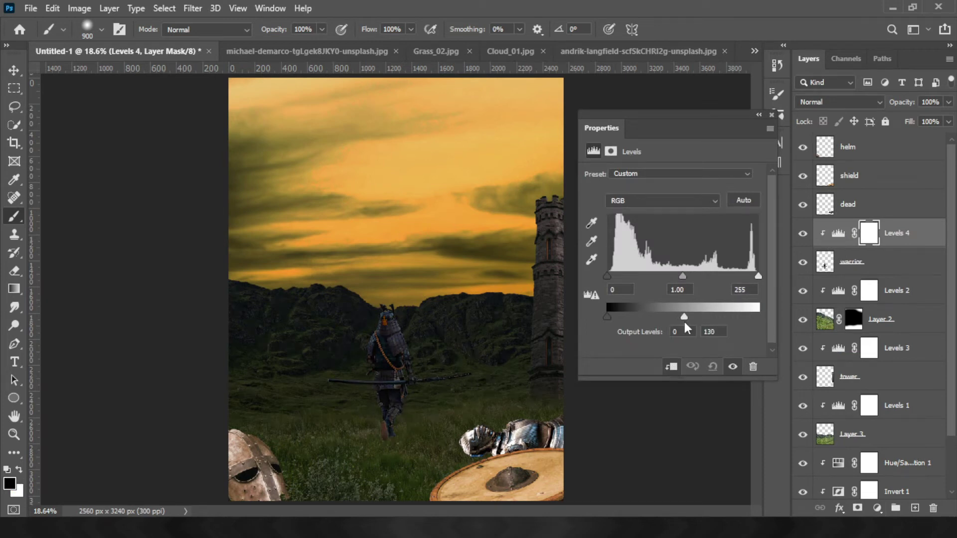
{"action": "left_click", "coordinate": [774, 120]}
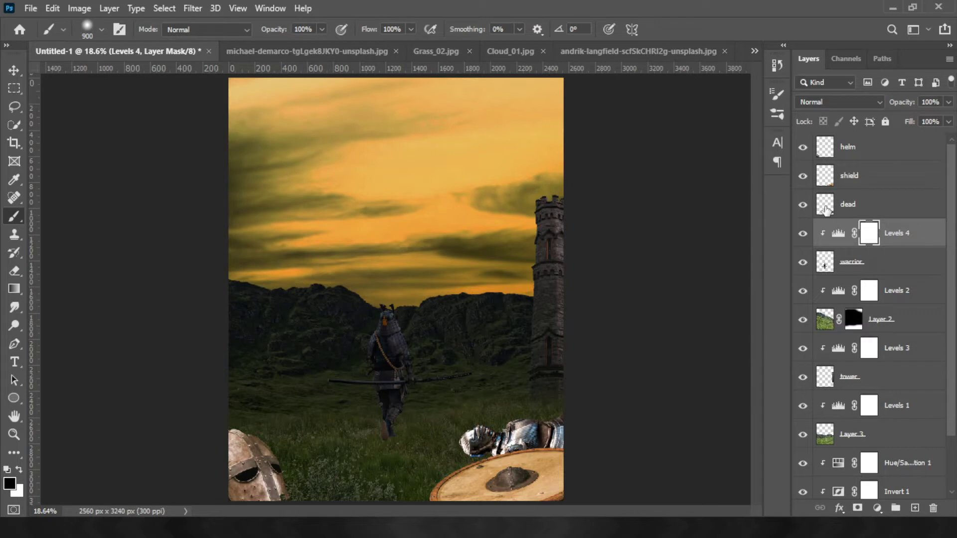
{"action": "left_click", "coordinate": [825, 209]}
{"action": "left_click", "coordinate": [877, 508]}
{"action": "left_click", "coordinate": [862, 320]}
{"action": "key", "text": "ctrl+alt+g"}
{"action": "left_click_drag", "start_coordinate": [757, 317], "coordinate": [669, 319]}
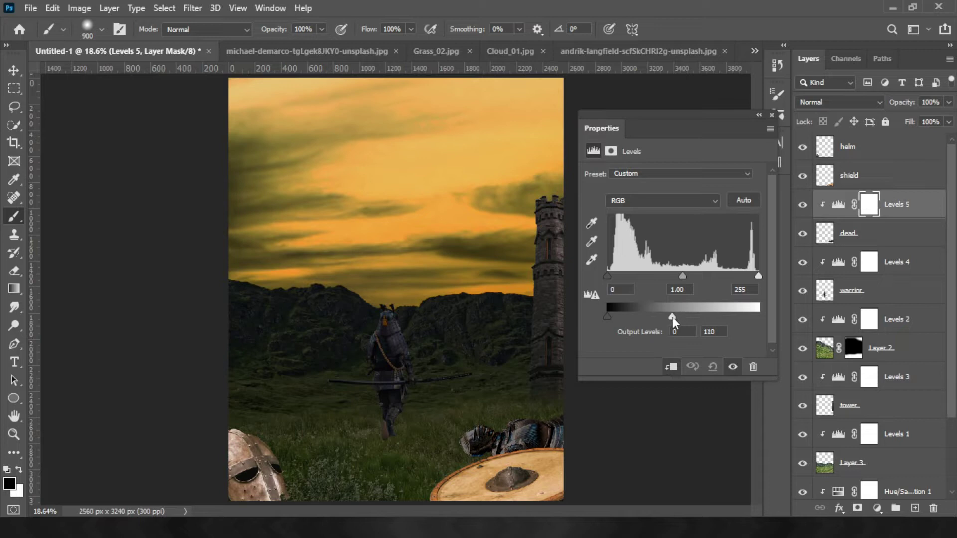
{"action": "left_click", "coordinate": [774, 117]}
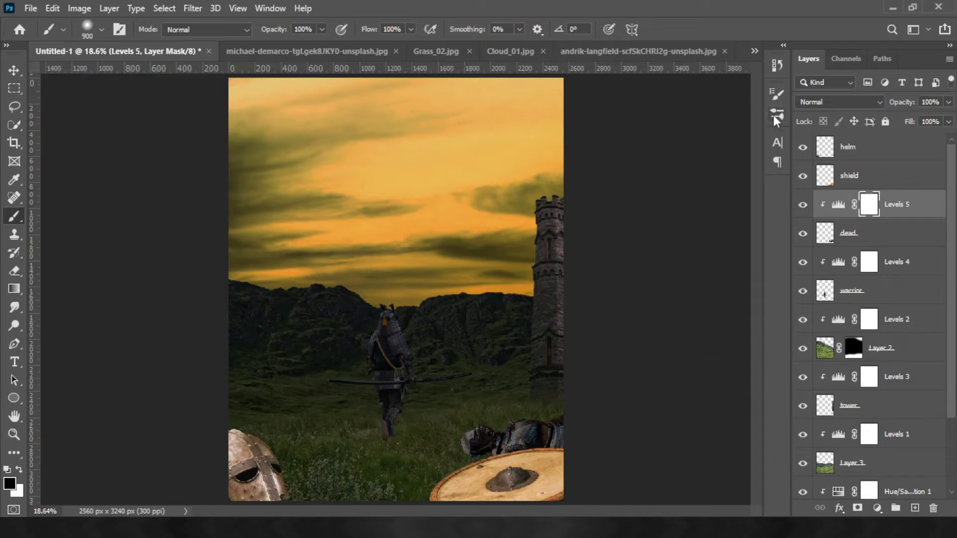
Darken the shield and helm layers with clipped Levels, lowering output white.
{"action": "left_click", "coordinate": [822, 177]}
{"action": "left_click", "coordinate": [877, 508]}
{"action": "left_click", "coordinate": [862, 321]}
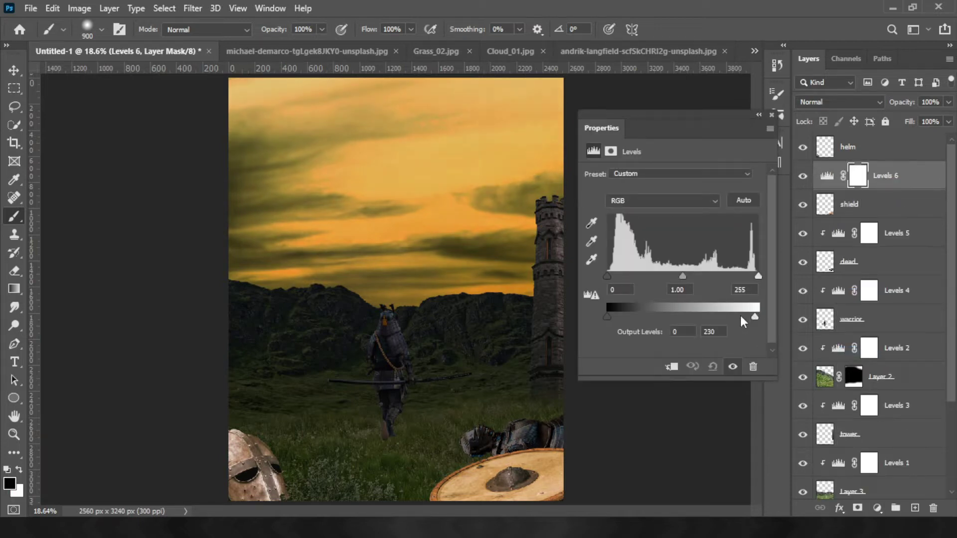
{"action": "key", "text": "ctrl+alt+g"}
{"action": "left_click_drag", "start_coordinate": [738, 318], "coordinate": [652, 323]}
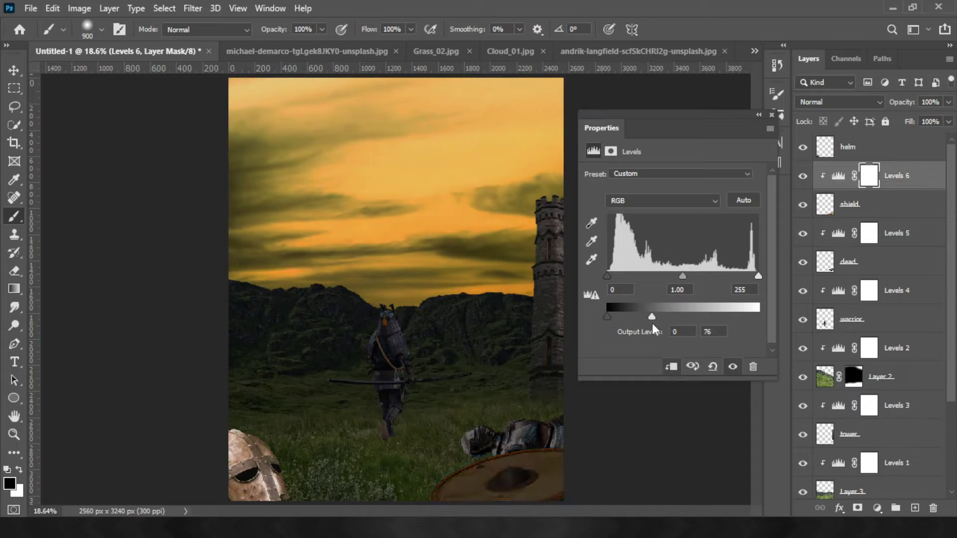
{"action": "left_click", "coordinate": [827, 148]}
{"action": "left_click", "coordinate": [880, 507]}
{"action": "left_click", "coordinate": [865, 322]}
{"action": "key", "text": "ctrl+alt+g"}
{"action": "left_click_drag", "start_coordinate": [759, 316], "coordinate": [659, 316]}
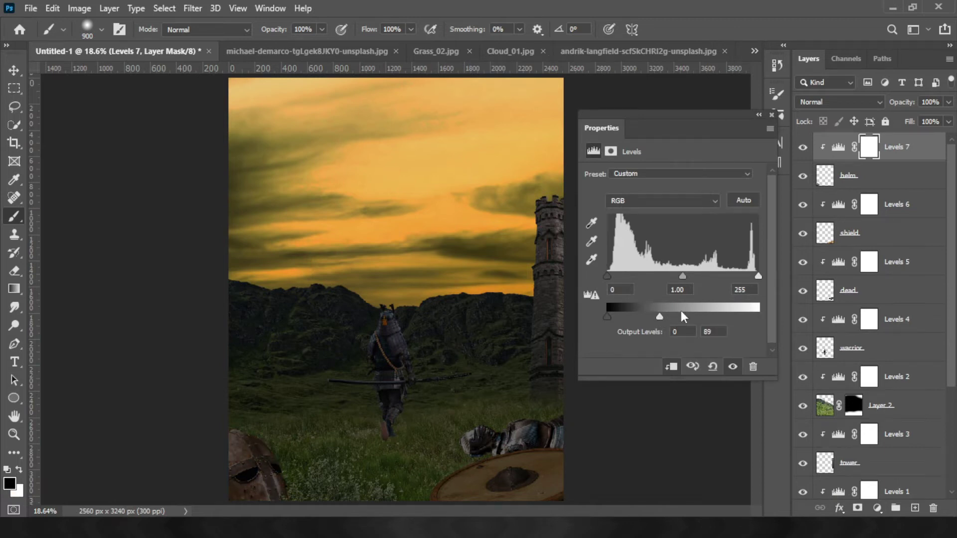
{"action": "left_click", "coordinate": [771, 114]}
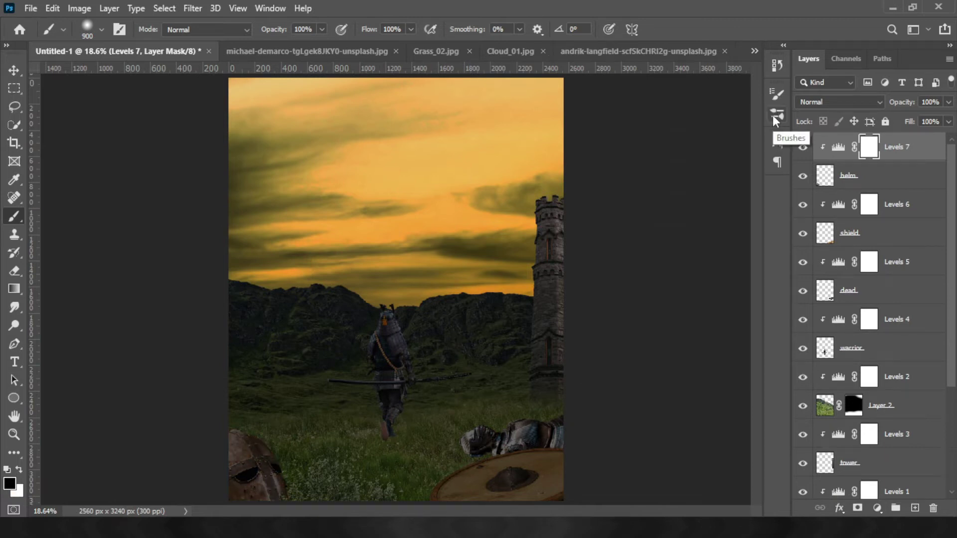
Review the tower's Levels 3 settings, then reselect the warrior layer.
{"action": "scroll", "coordinate": [853, 381], "scroll_direction": "down", "scroll_amount": 4}
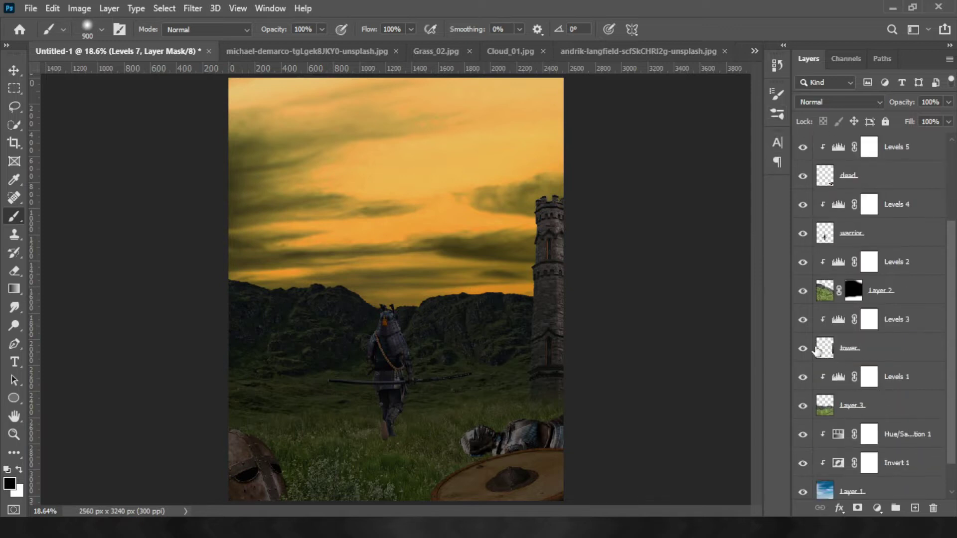
{"action": "double_click", "coordinate": [839, 321]}
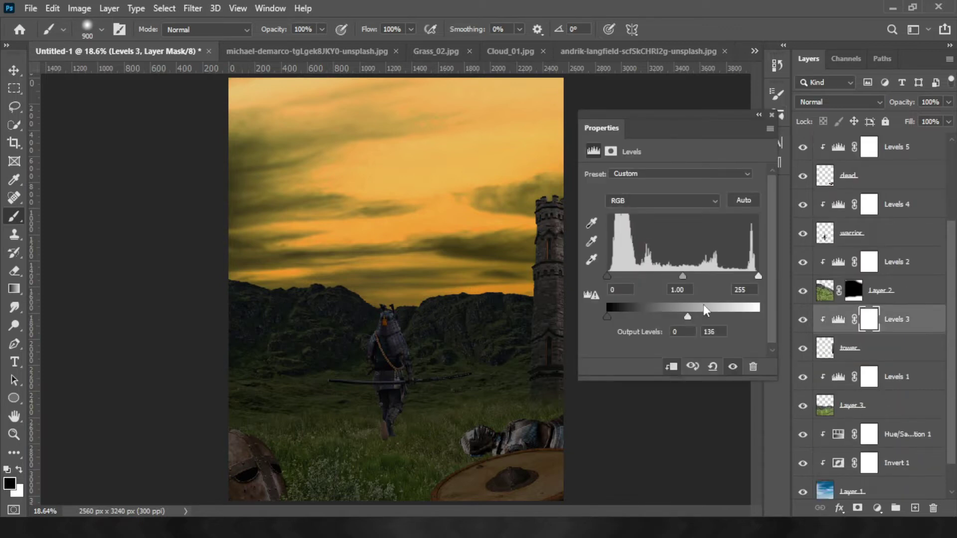
{"action": "left_click", "coordinate": [772, 115]}
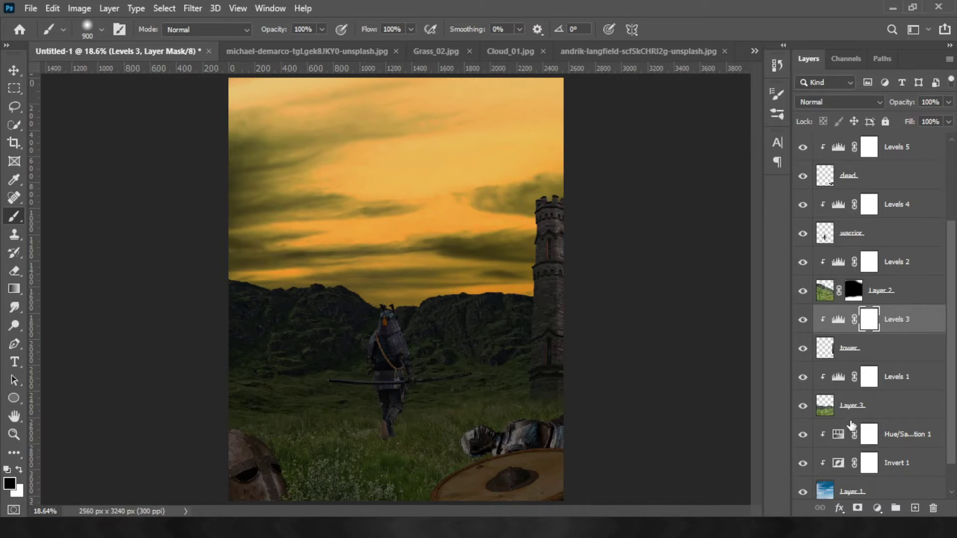
{"action": "scroll", "coordinate": [851, 424], "scroll_direction": "up", "scroll_amount": 1}
{"action": "left_click", "coordinate": [825, 265]}
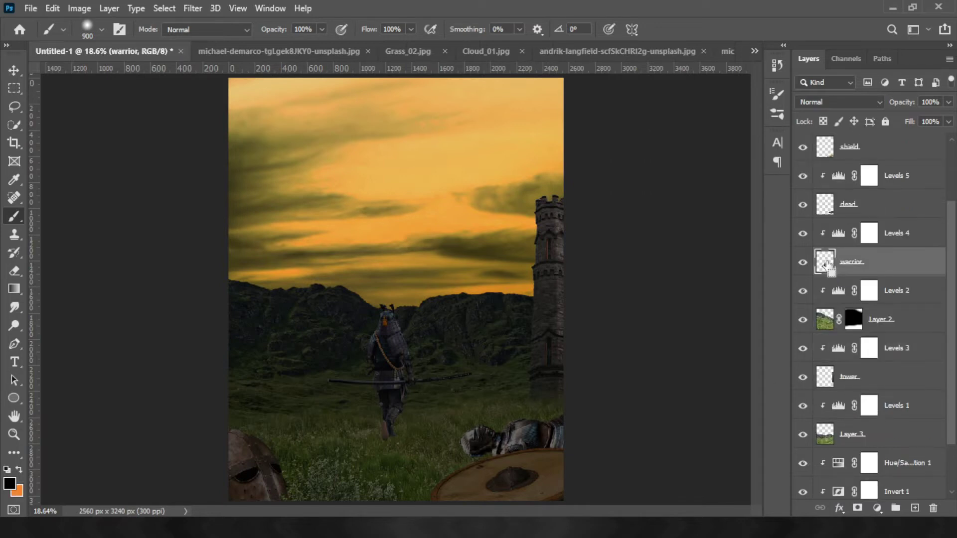
Bring the warrior's legs into view and add a layer mask to the warrior.
{"action": "scroll", "coordinate": [351, 382], "scroll_direction": "up", "scroll_amount": 1}
{"action": "scroll", "coordinate": [351, 383], "scroll_direction": "up", "scroll_amount": 1}
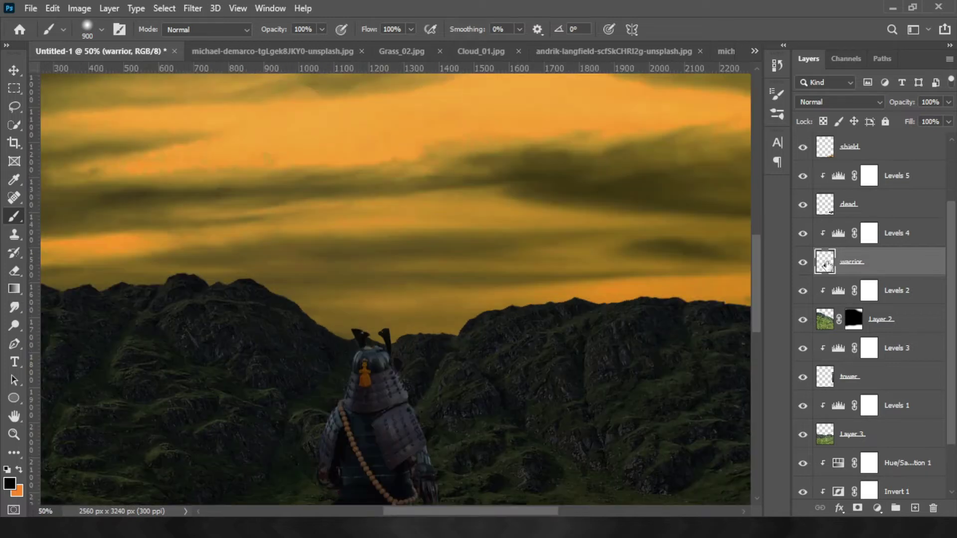
{"action": "scroll", "coordinate": [351, 382], "scroll_direction": "up", "scroll_amount": 1}
{"action": "left_click_drag", "start_coordinate": [505, 341], "coordinate": [408, 210]}
{"action": "left_click", "coordinate": [858, 508]}
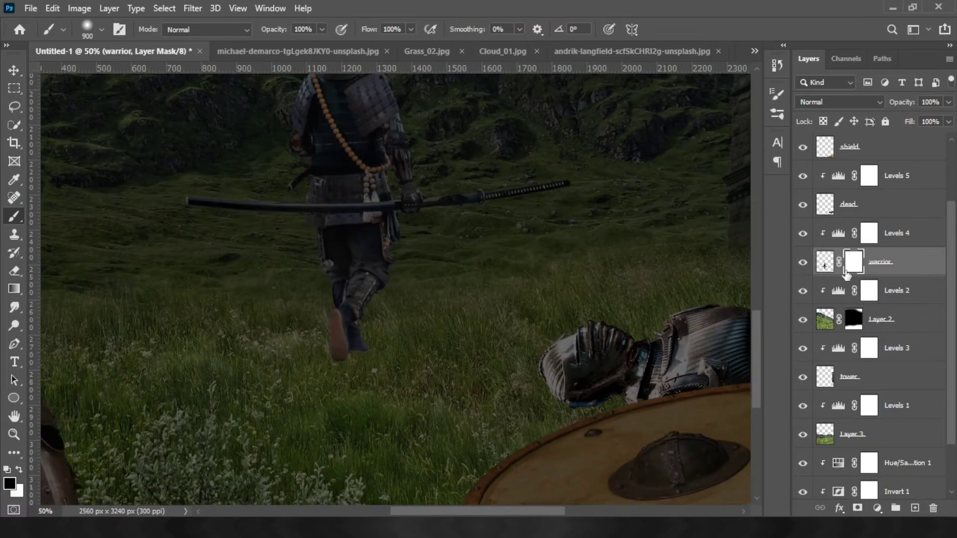
{"action": "key", "text": "bracketleft"}
{"action": "key", "text": "bracketleft"}
{"action": "key", "text": "bracketleft"}
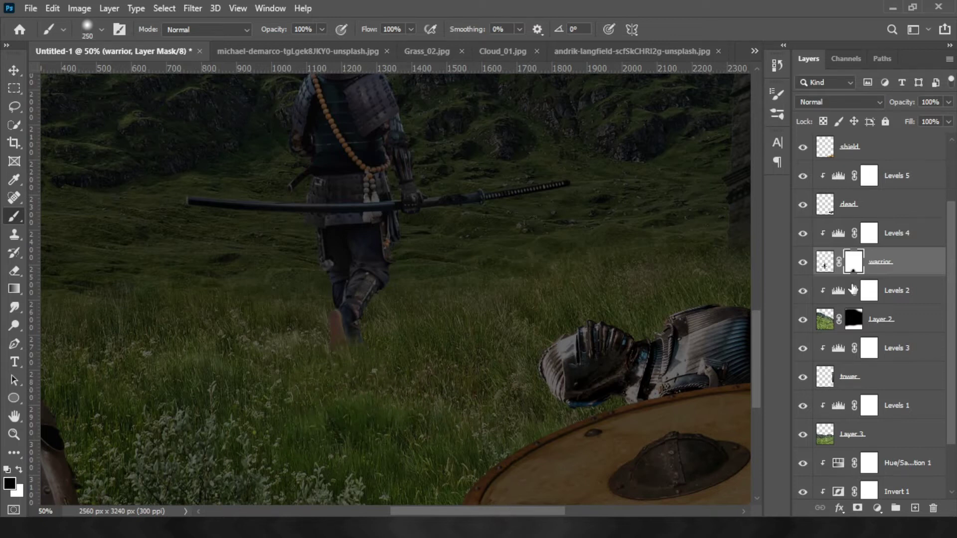
Create an unclipped black Color Fill 1 in the warrior's silhouette above Levels 4.
{"action": "left_click", "coordinate": [825, 262]}
{"action": "left_click", "coordinate": [825, 264], "text": "ctrl"}
{"action": "left_click", "coordinate": [876, 505]}
{"action": "left_click", "coordinate": [873, 258]}
{"action": "left_click", "coordinate": [877, 111]}
{"action": "left_click_drag", "start_coordinate": [840, 267], "coordinate": [840, 233]}
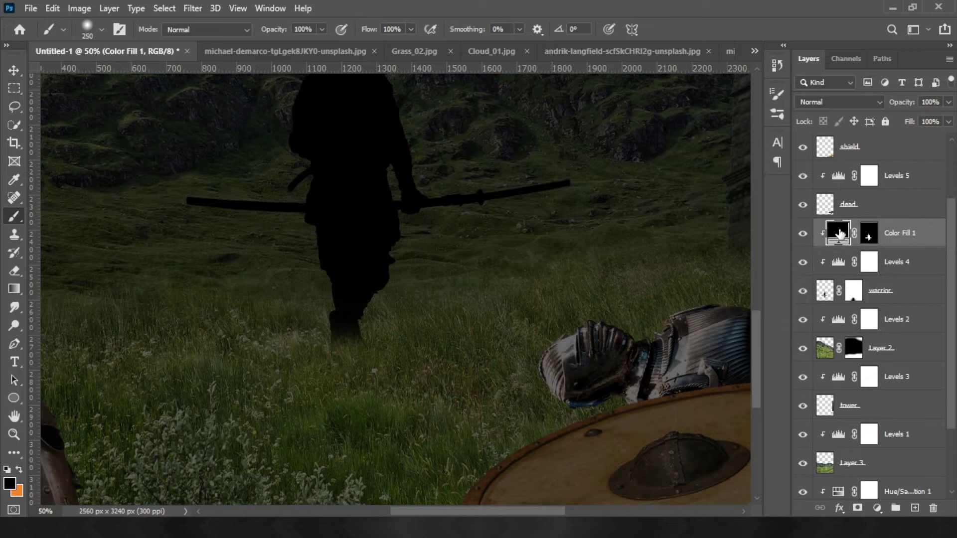
{"action": "left_click", "coordinate": [834, 244], "text": "alt"}
Distort the silhouette, flipping it down and squashing it flat below the samurai.
{"action": "key", "text": "ctrl+t"}
{"action": "key", "text": "ctrl+minus"}
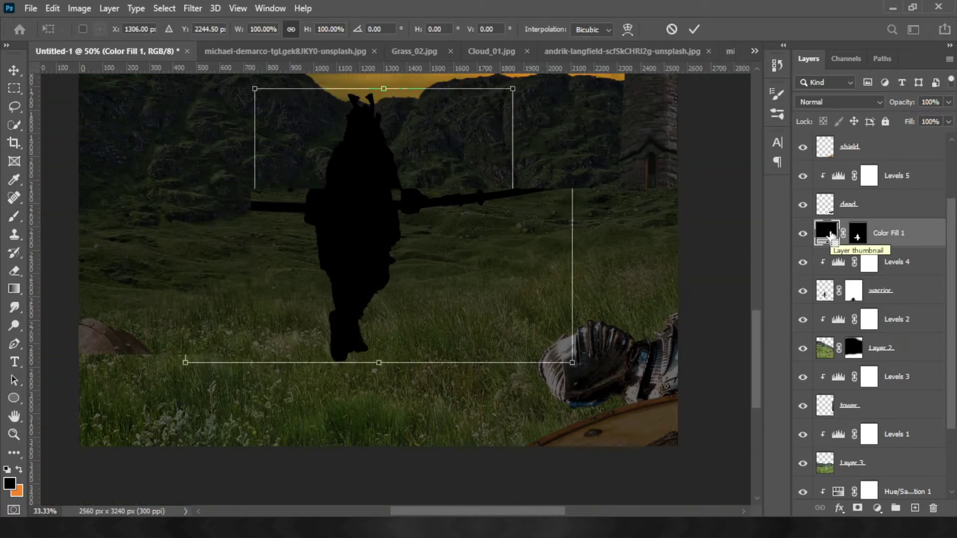
{"action": "left_click_drag", "start_coordinate": [385, 99], "coordinate": [384, 89]}
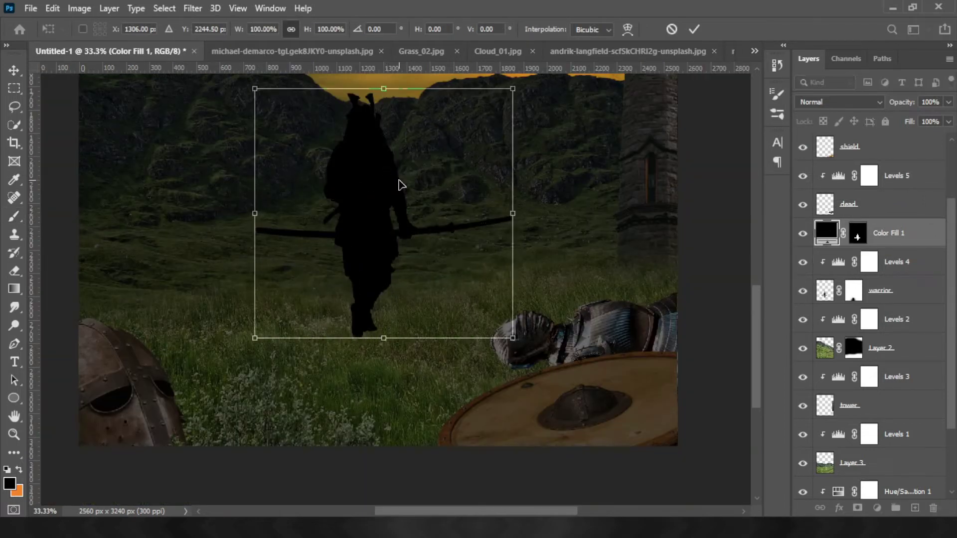
{"action": "right_click", "coordinate": [382, 202]}
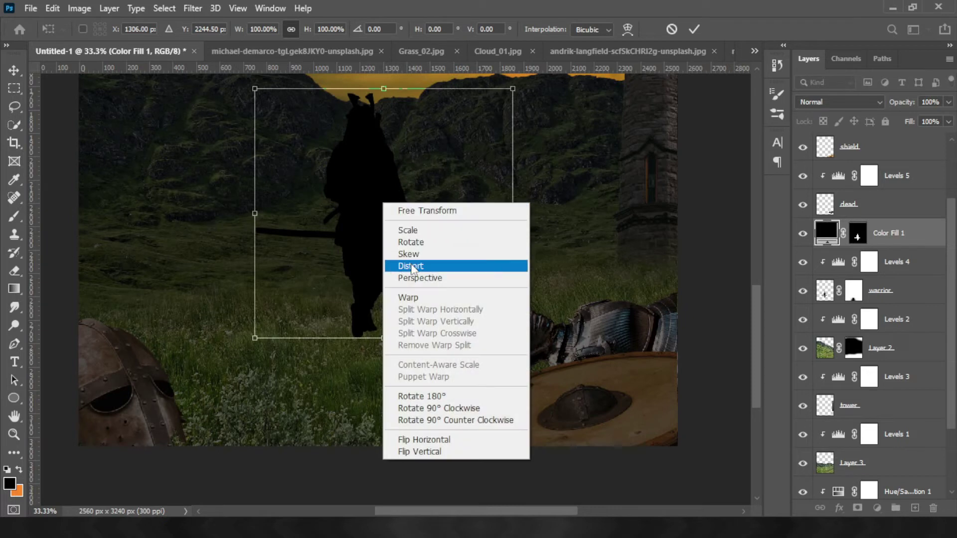
{"action": "left_click", "coordinate": [433, 264]}
{"action": "left_click_drag", "start_coordinate": [385, 95], "coordinate": [384, 409]}
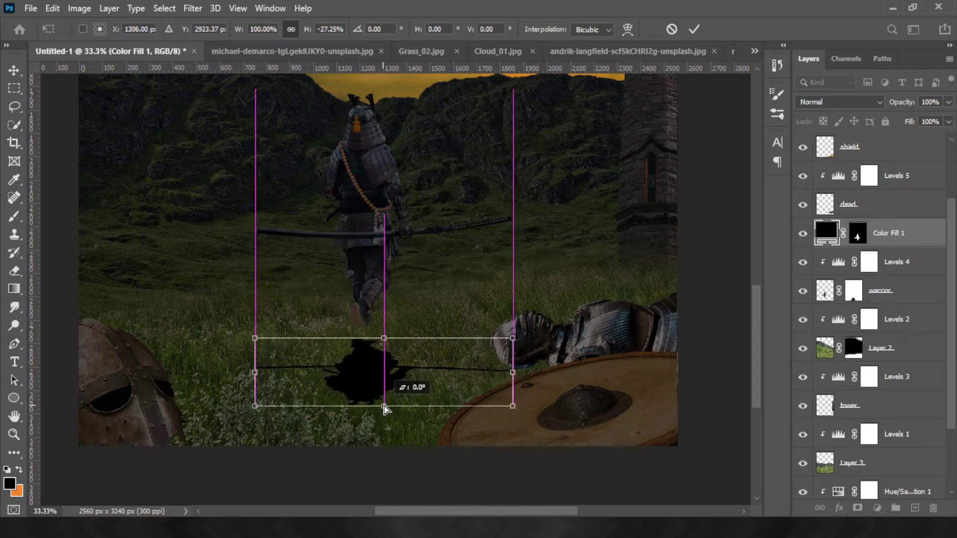
{"action": "left_click_drag", "start_coordinate": [393, 369], "coordinate": [401, 354]}
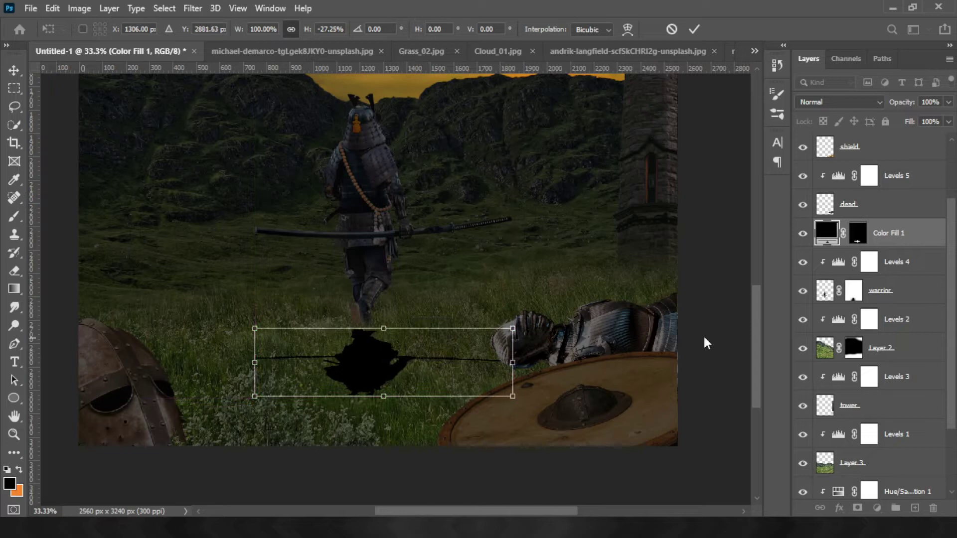
{"action": "key", "text": "Return"}
Target the Color Fill 1 layer itself and bring up the Blur filters.
{"action": "left_click", "coordinate": [856, 237]}
{"action": "key", "text": "b"}
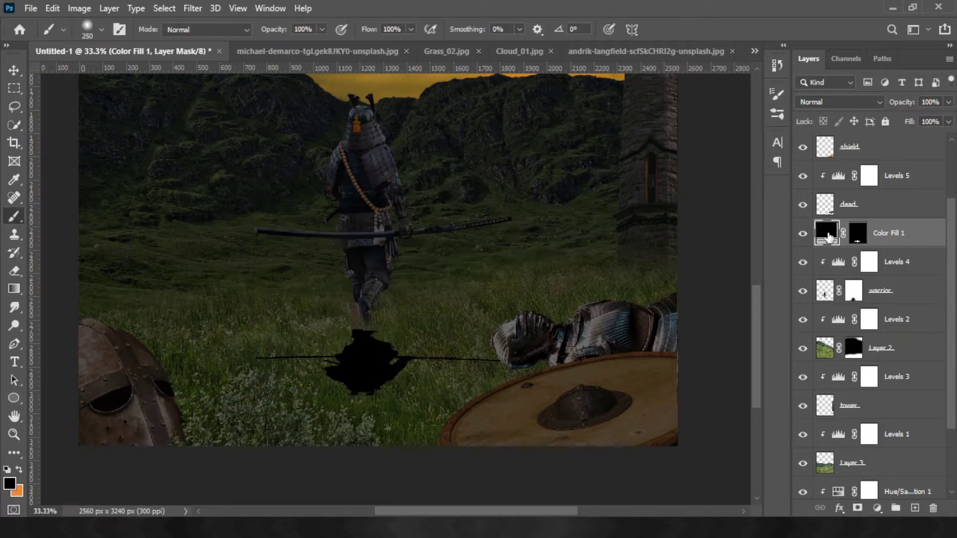
{"action": "left_click", "coordinate": [828, 237]}
{"action": "left_click", "coordinate": [192, 8]}
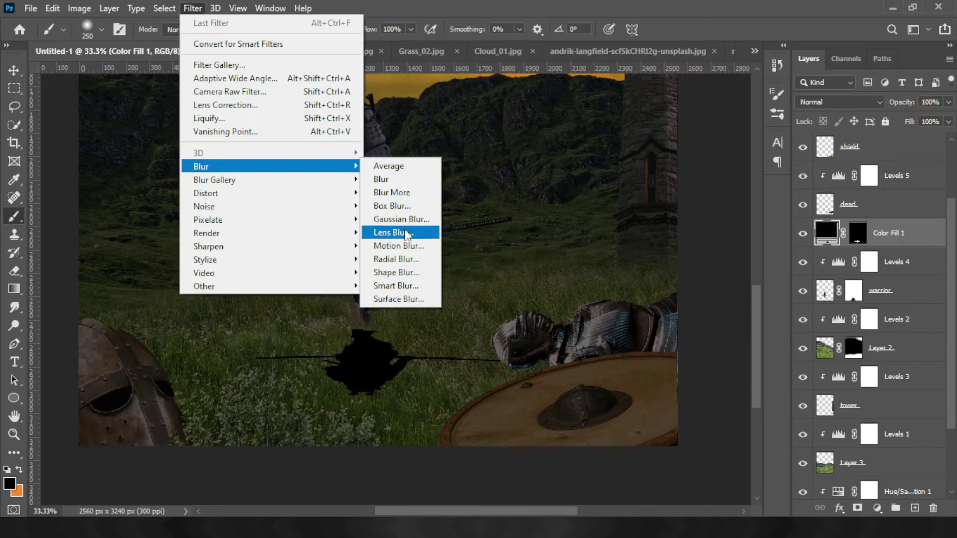
Rasterize the shadow and soften it with a reduced-radius Gaussian Blur.
{"action": "left_click", "coordinate": [401, 220]}
{"action": "left_click", "coordinate": [590, 205]}
{"action": "left_click_drag", "start_coordinate": [608, 289], "coordinate": [524, 282]}
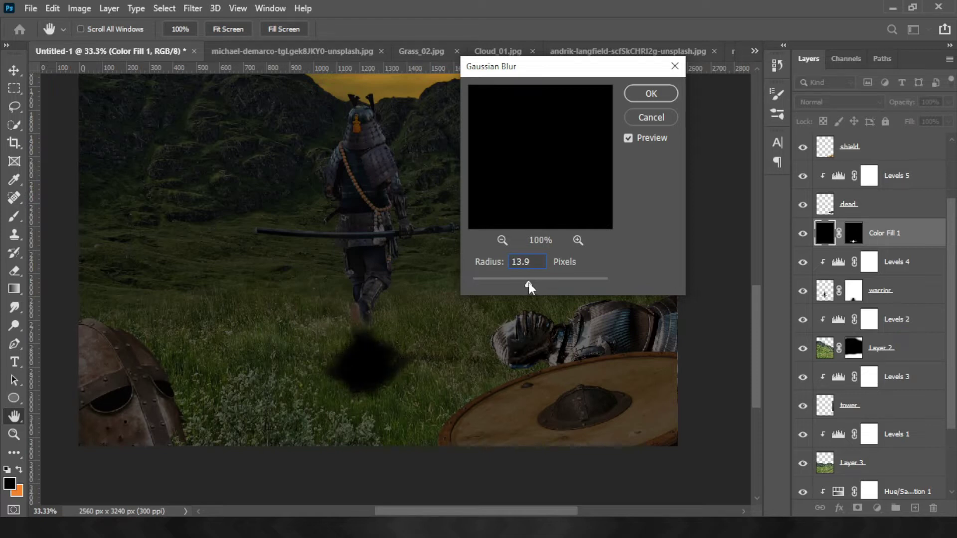
{"action": "left_click", "coordinate": [652, 98]}
Set the shadow layer to 60% opacity and fade its mask with a gradient.
{"action": "key", "text": "b"}
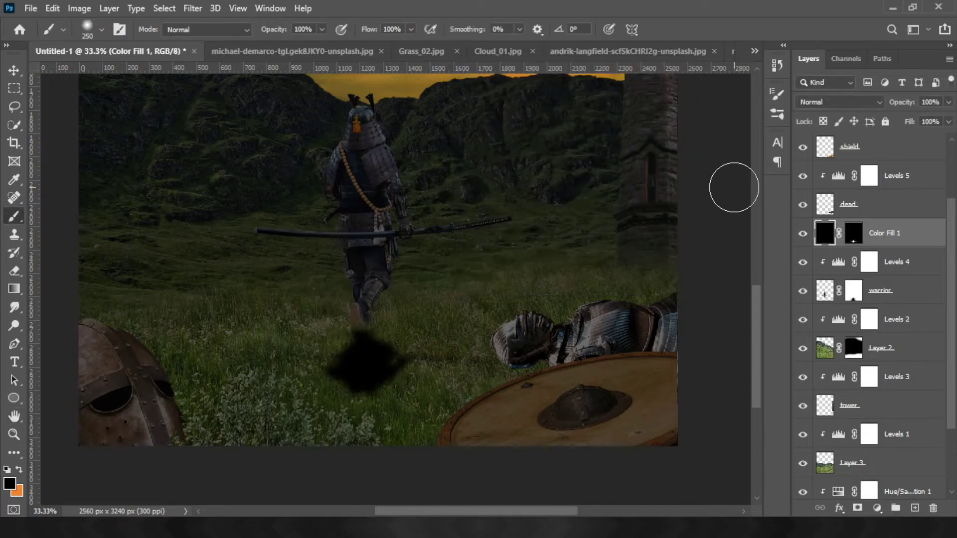
{"action": "left_click", "coordinate": [852, 241]}
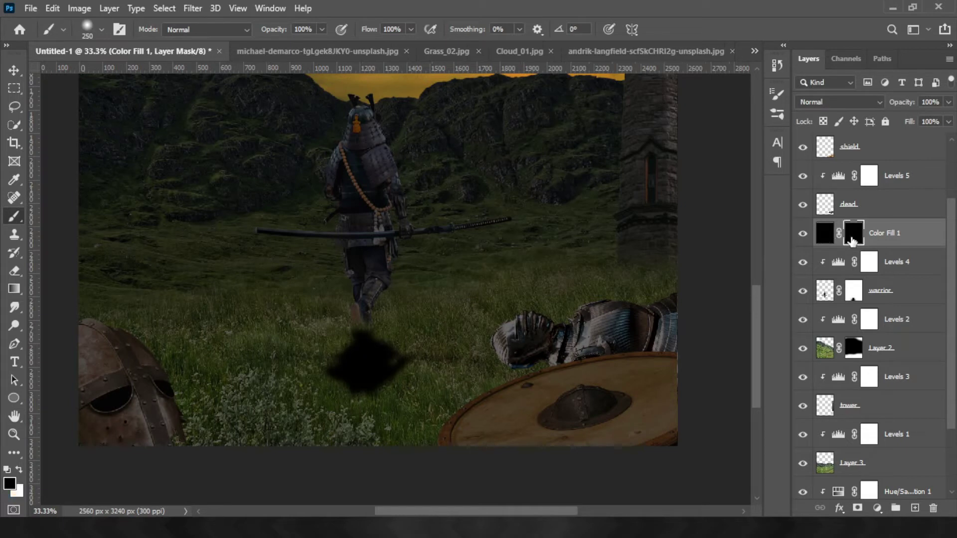
{"action": "left_click", "coordinate": [822, 102]}
{"action": "left_click", "coordinate": [952, 104]}
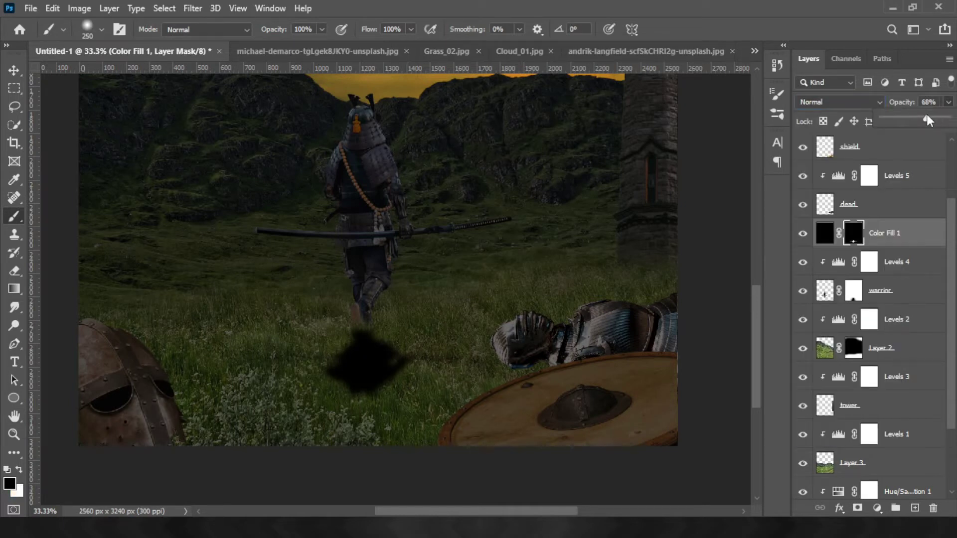
{"action": "left_click_drag", "start_coordinate": [949, 103], "coordinate": [915, 119]}
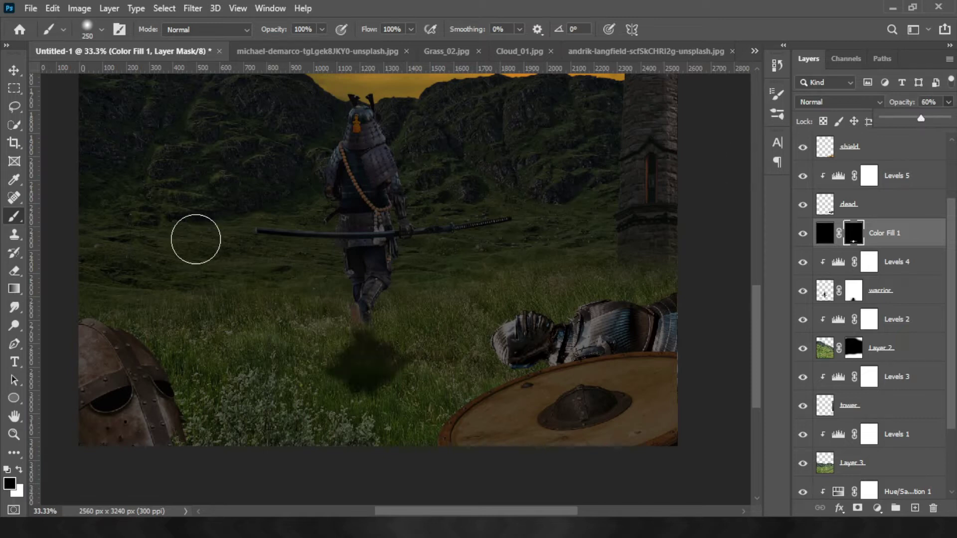
{"action": "key", "text": "g"}
{"action": "left_click_drag", "start_coordinate": [364, 413], "coordinate": [379, 328]}
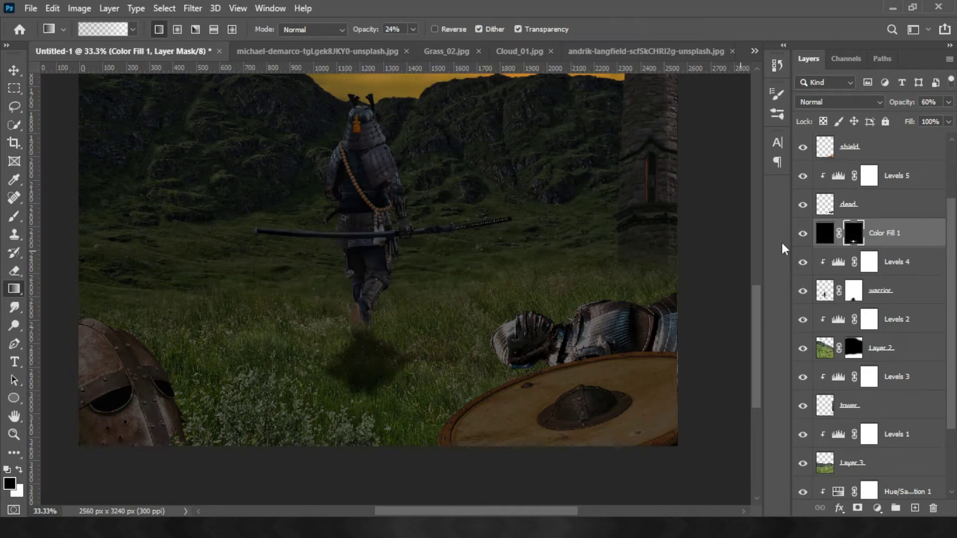
Paint a dark stroke below the samurai with a very soft brush.
{"action": "left_click", "coordinate": [14, 215]}
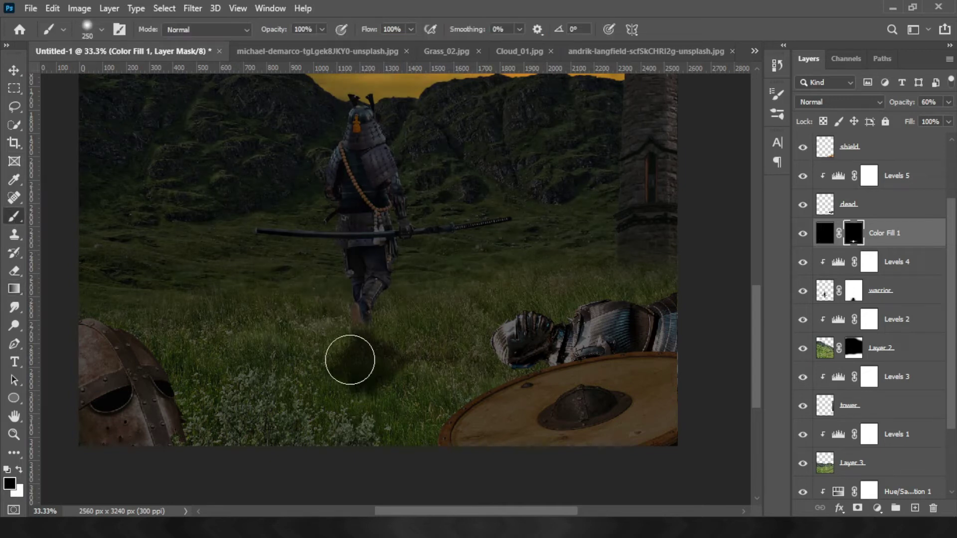
{"action": "left_click", "coordinate": [101, 30]}
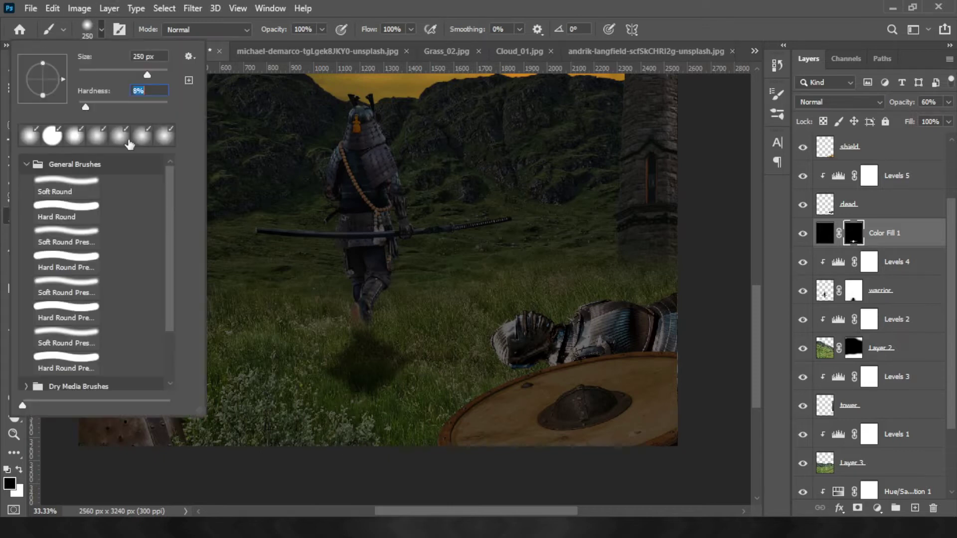
{"action": "left_click", "coordinate": [351, 429]}
{"action": "scroll", "coordinate": [400, 387], "scroll_direction": "up", "scroll_amount": 1}
{"action": "left_click_drag", "start_coordinate": [400, 387], "coordinate": [372, 438]}
{"action": "left_click", "coordinate": [102, 29]}
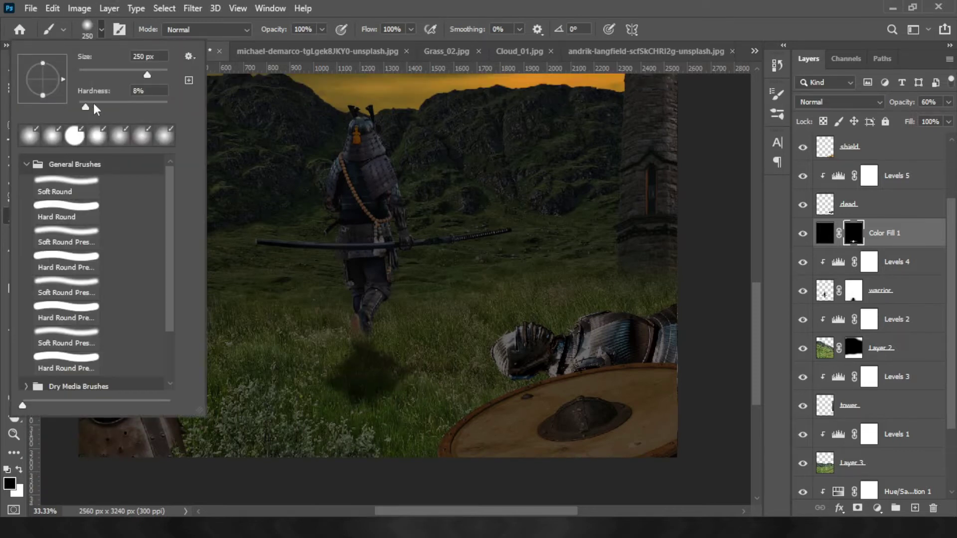
{"action": "key", "text": "Return"}
Paint faint 13%-opacity shading under the samurai and lower Levels 4 output white to 84.
{"action": "left_click", "coordinate": [322, 29]}
{"action": "mouse_move", "coordinate": [323, 44]}
{"action": "left_mouse_down"}
{"action": "mouse_move", "coordinate": [288, 47]}
{"action": "mouse_move", "coordinate": [300, 44]}
{"action": "left_mouse_up"}
{"action": "left_click", "coordinate": [321, 30]}
{"action": "left_click", "coordinate": [341, 406]}
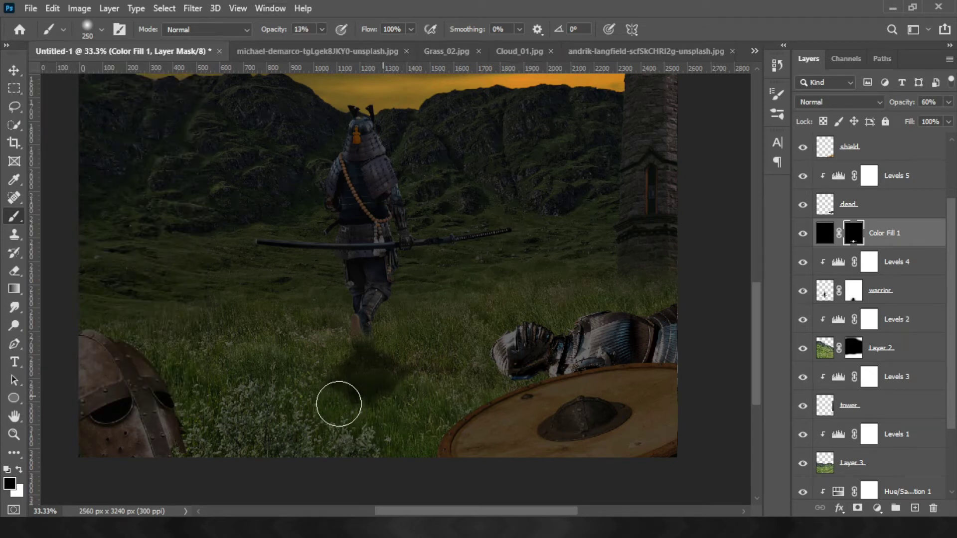
{"action": "mouse_move", "coordinate": [372, 410]}
{"action": "left_mouse_down"}
{"action": "mouse_move", "coordinate": [343, 393]}
{"action": "mouse_move", "coordinate": [383, 390]}
{"action": "left_mouse_up"}
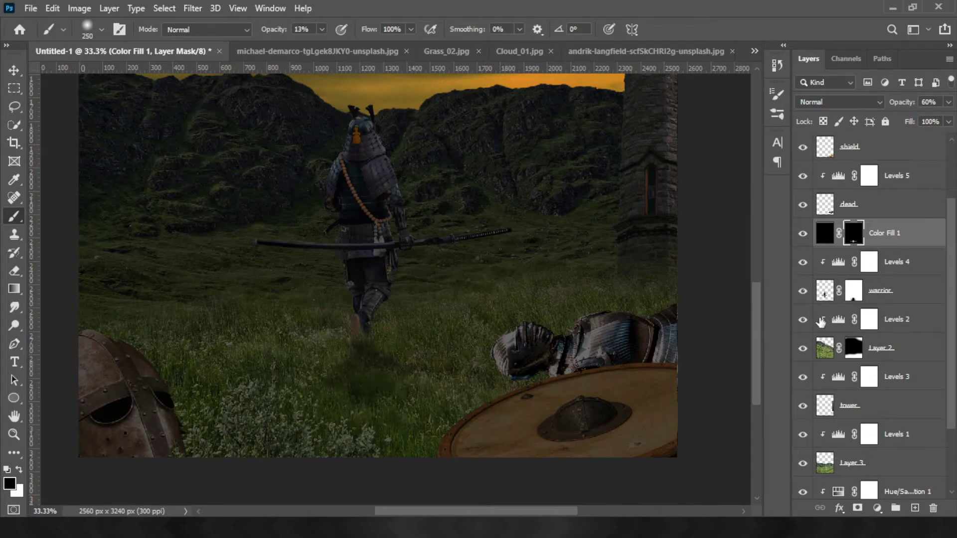
{"action": "double_click", "coordinate": [838, 262]}
{"action": "left_click_drag", "start_coordinate": [758, 316], "coordinate": [655, 316]}
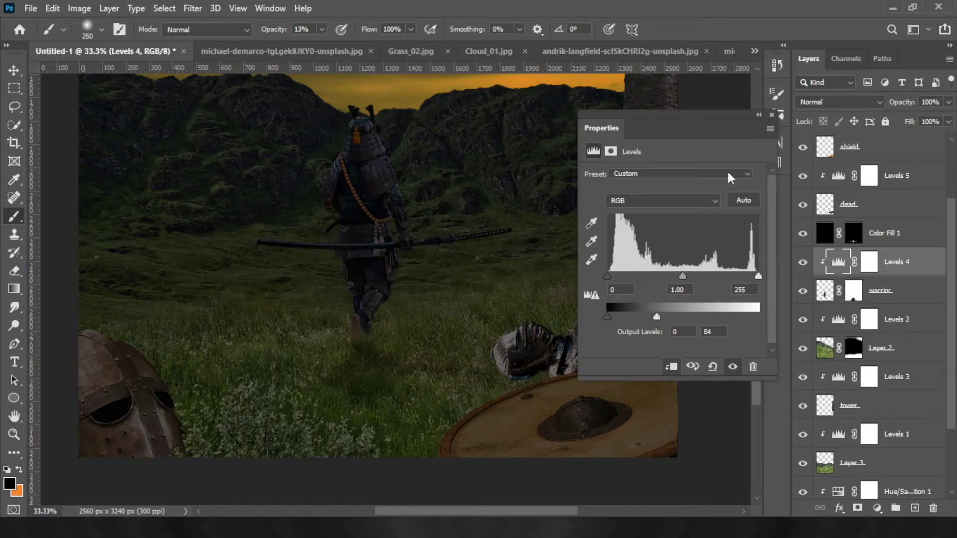
Close the Levels settings and zoom out to show the sky and tower.
{"action": "left_click", "coordinate": [771, 114]}
{"action": "scroll", "coordinate": [534, 326], "scroll_direction": "up", "scroll_amount": 3}
{"action": "scroll", "coordinate": [533, 328], "scroll_direction": "up", "scroll_amount": 2}
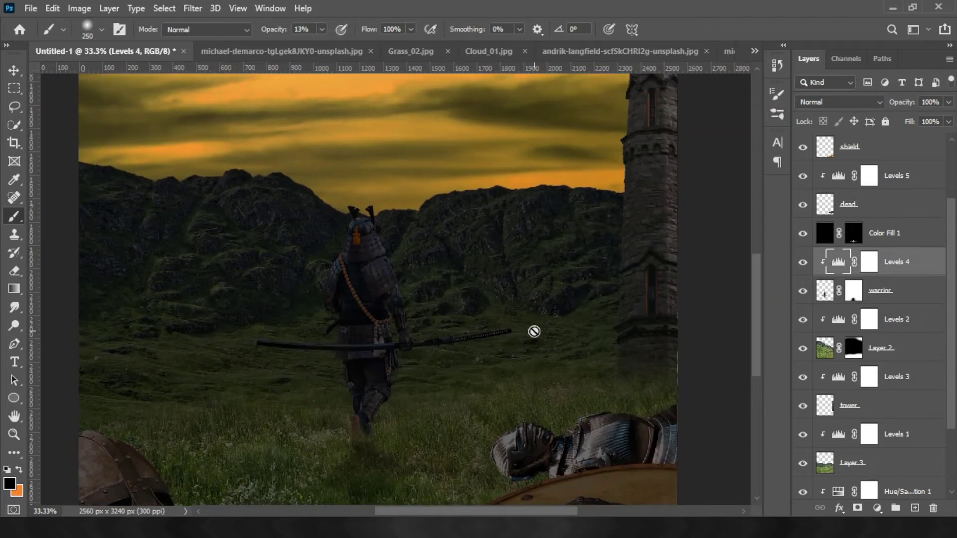
{"action": "key", "text": "ctrl+minus"}
{"action": "scroll", "coordinate": [651, 328], "scroll_direction": "up", "scroll_amount": 2}
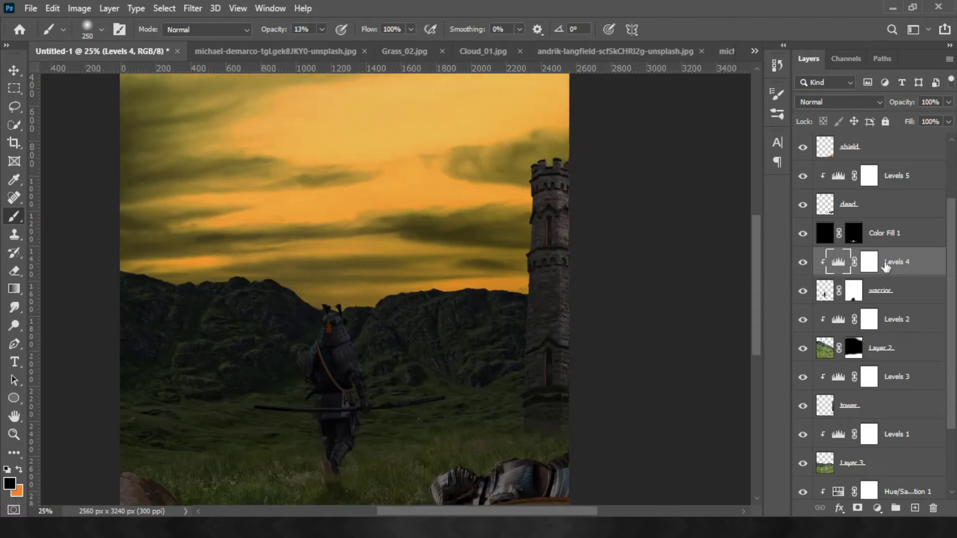
{"action": "scroll", "coordinate": [848, 279], "scroll_direction": "down", "scroll_amount": 1}
Add a Solid Color fill on the tower layer, starting from the sampled orange sky colour.
{"action": "left_click", "coordinate": [827, 383]}
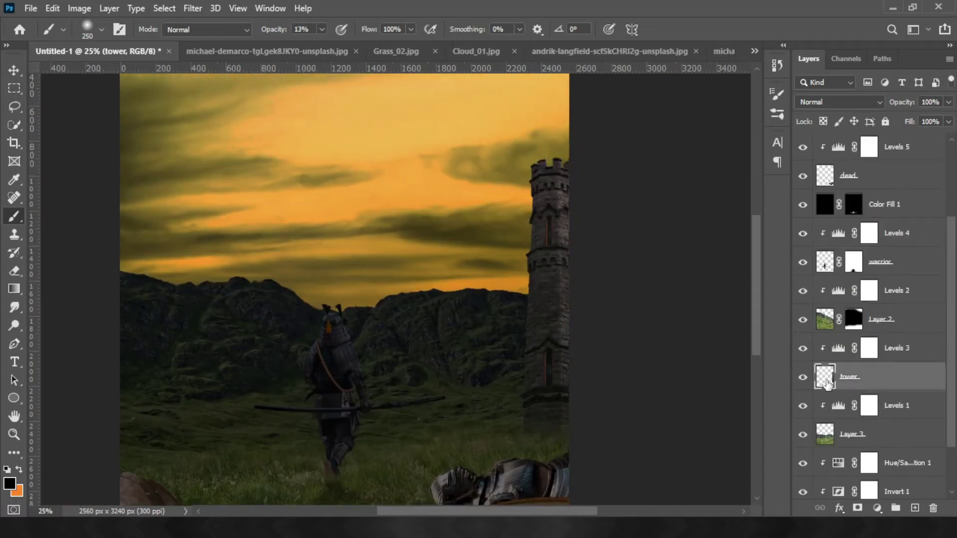
{"action": "left_click", "coordinate": [877, 507]}
{"action": "left_click", "coordinate": [878, 261]}
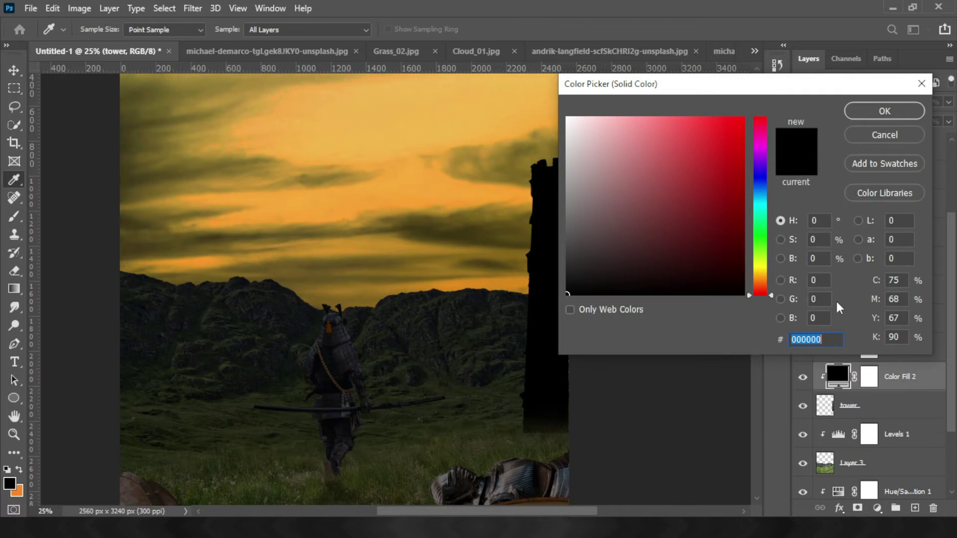
{"action": "left_click", "coordinate": [319, 190]}
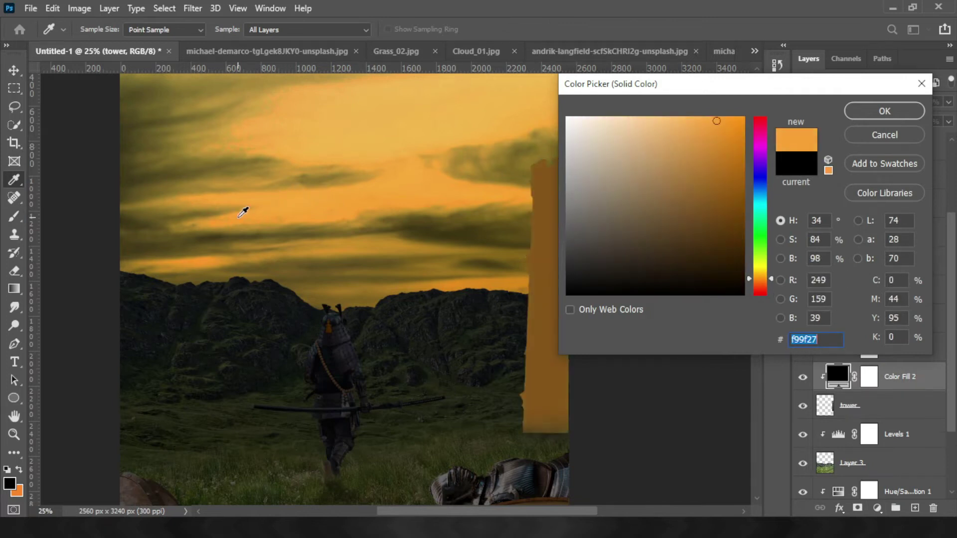
{"action": "mouse_move", "coordinate": [320, 189]}
{"action": "left_mouse_down"}
{"action": "mouse_move", "coordinate": [428, 192]}
{"action": "mouse_move", "coordinate": [378, 159]}
{"action": "left_mouse_up"}
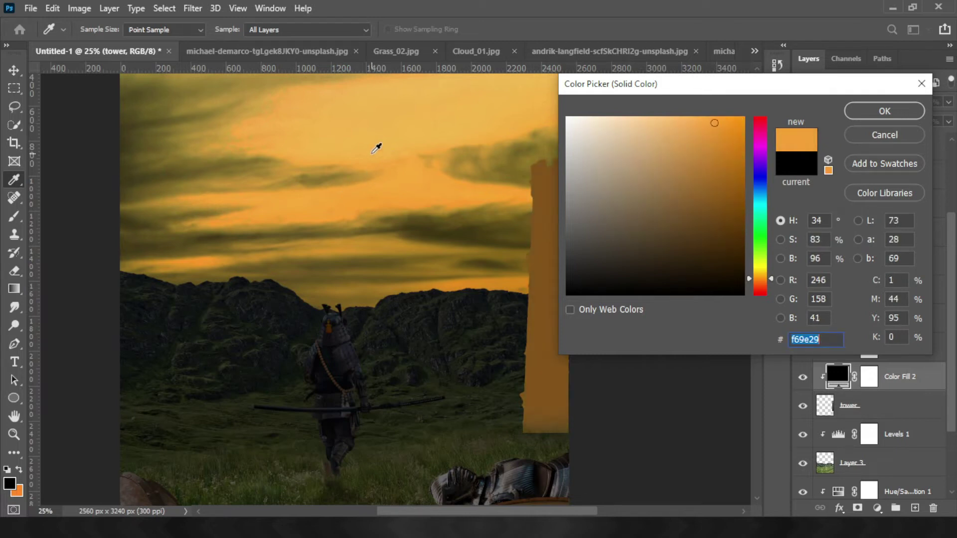
Adjust the fill colour through orange ff9600 to golden yellow ffb709.
{"action": "type", "text": "fbba2e"}
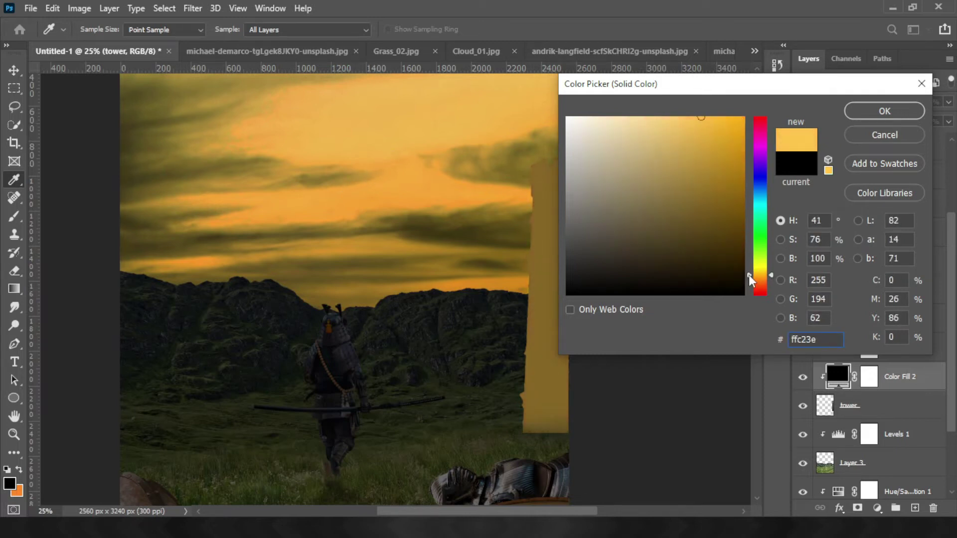
{"action": "type", "text": "ffae00"}
{"action": "left_click_drag", "start_coordinate": [761, 281], "coordinate": [748, 277]}
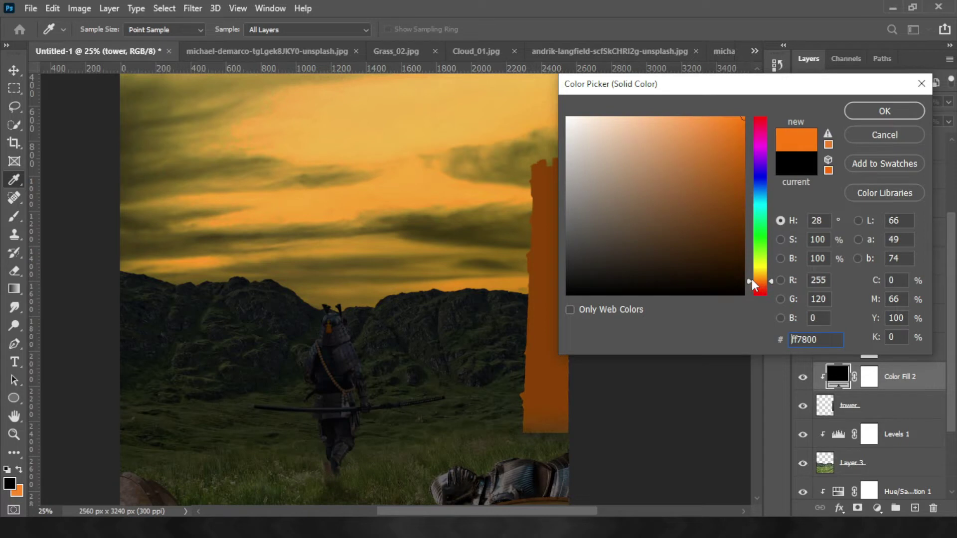
{"action": "type", "text": "ff9600"}
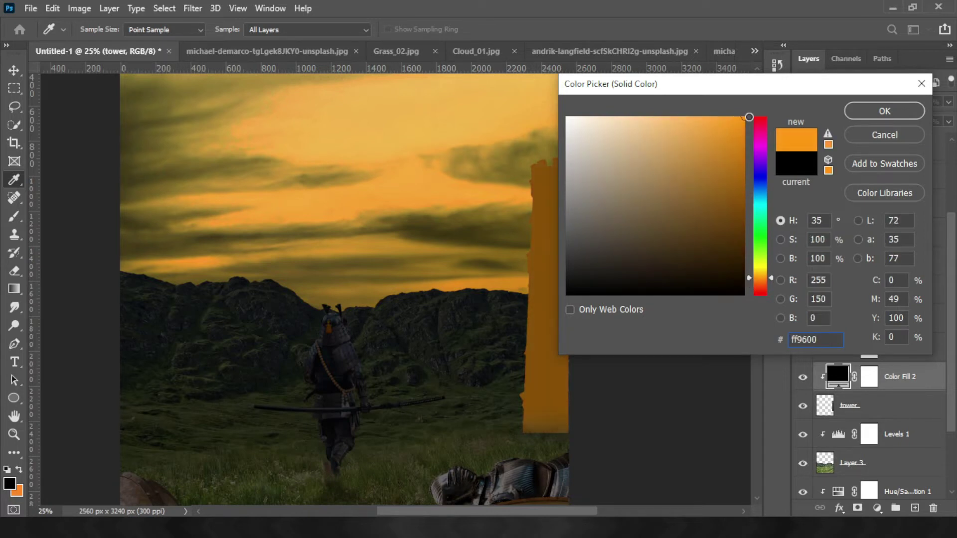
{"action": "left_click_drag", "start_coordinate": [760, 276], "coordinate": [763, 271]}
{"action": "type", "text": "ffb709"}
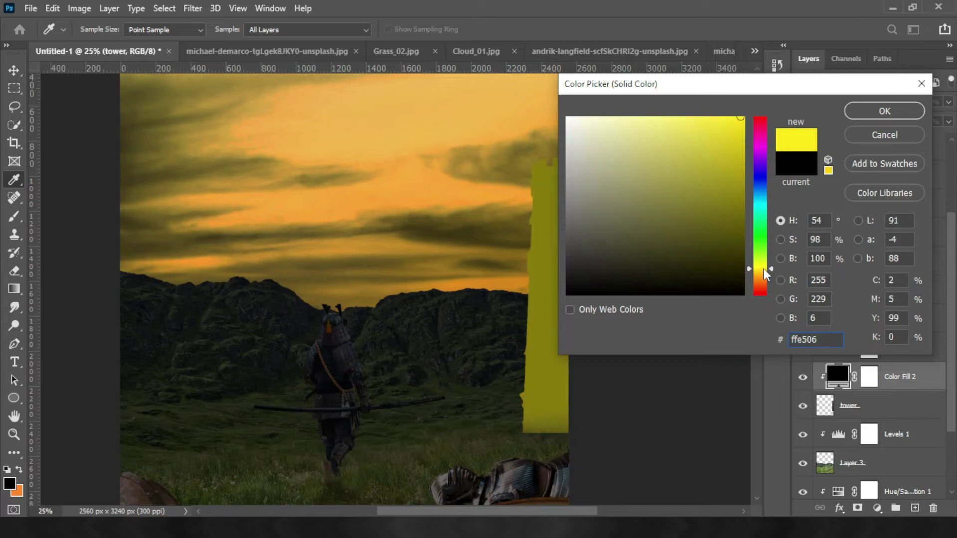
Confirm the tower fill colour and load the tower's outline as a contracted selection.
{"action": "left_click", "coordinate": [884, 110]}
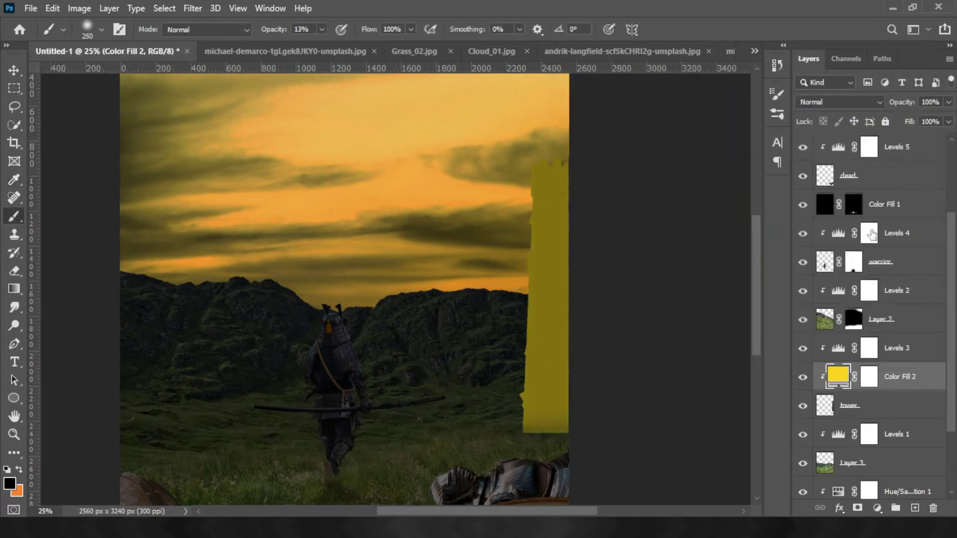
{"action": "left_click", "coordinate": [824, 412]}
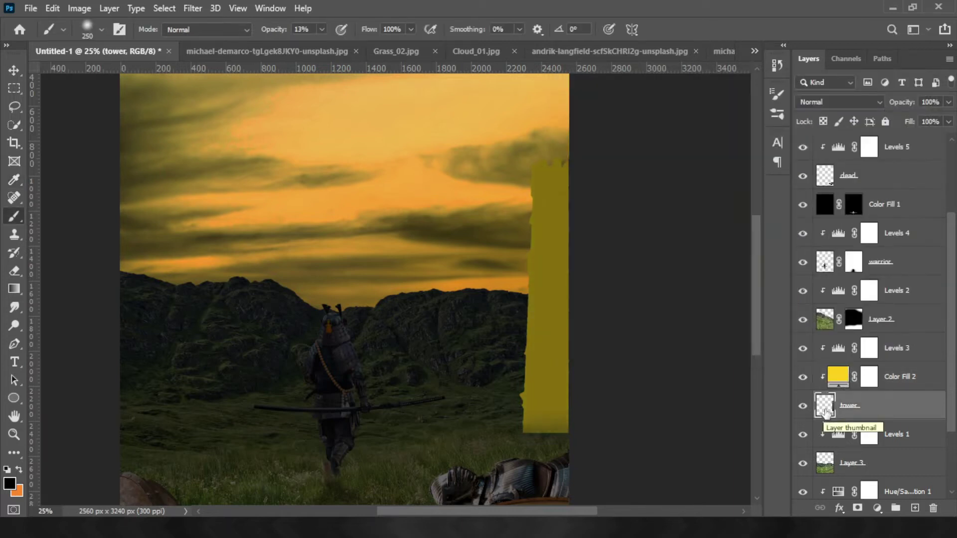
{"action": "left_click", "coordinate": [824, 412], "text": "ctrl"}
{"action": "left_click", "coordinate": [897, 377]}
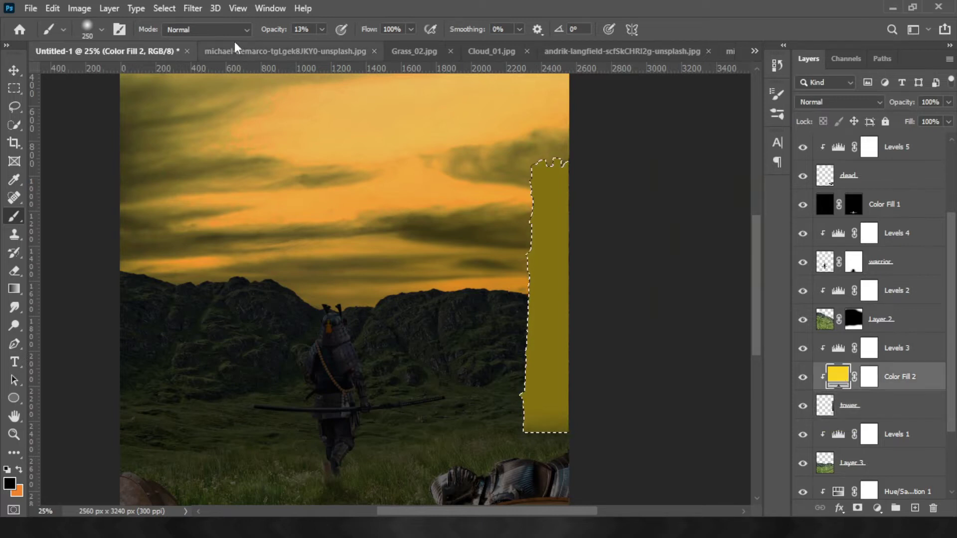
{"action": "left_click", "coordinate": [164, 8]}
{"action": "left_click", "coordinate": [321, 246]}
{"action": "left_click", "coordinate": [548, 159]}
Try the Color Fill 2 mask options, then undo and close them unchanged.
{"action": "right_click", "coordinate": [868, 381]}
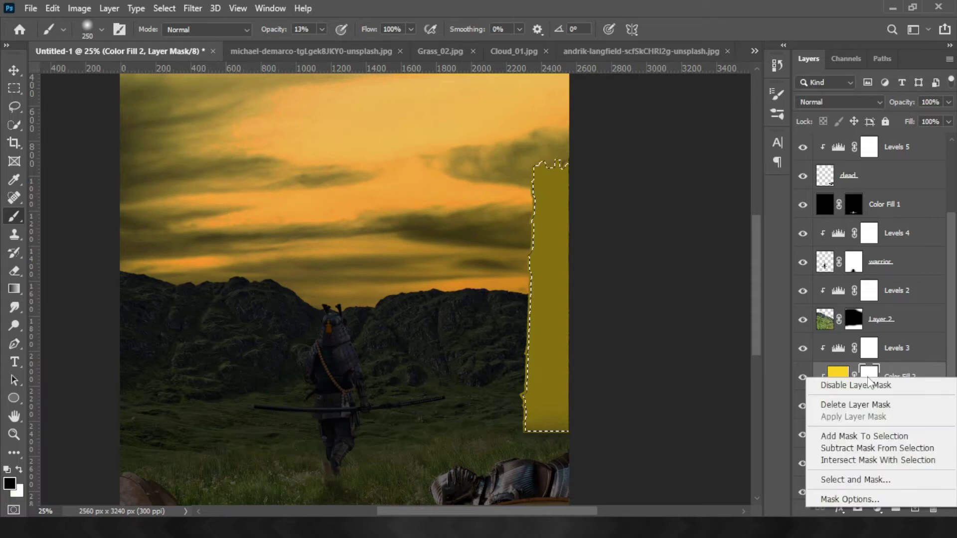
{"action": "left_click", "coordinate": [864, 437]}
{"action": "key", "text": "ctrl+z"}
{"action": "right_click", "coordinate": [870, 382]}
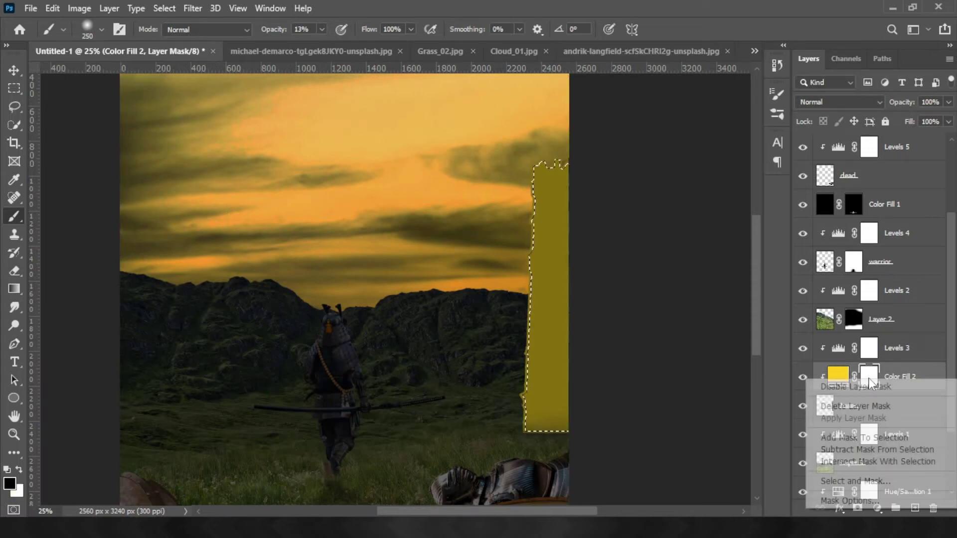
{"action": "key", "text": "Escape"}
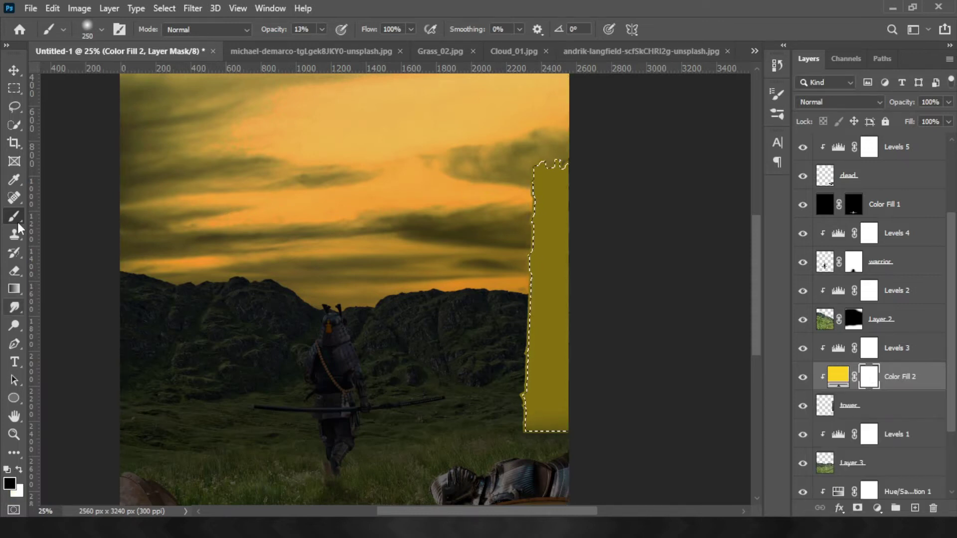
Paint black at full brush strength on the Color Fill 2 mask to reveal the stone tower.
{"action": "left_click_drag", "start_coordinate": [532, 407], "coordinate": [552, 348]}
{"action": "left_click_drag", "start_coordinate": [322, 35], "coordinate": [401, 54]}
{"action": "left_click_drag", "start_coordinate": [548, 172], "coordinate": [553, 399]}
{"action": "key", "text": "ctrl+z"}
{"action": "left_click_drag", "start_coordinate": [564, 189], "coordinate": [562, 358]}
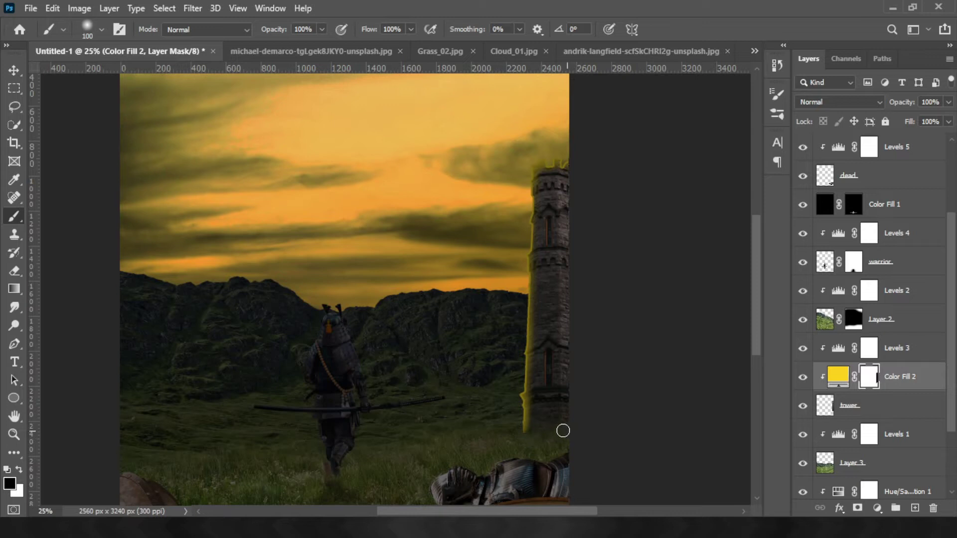
{"action": "scroll", "coordinate": [818, 369], "scroll_direction": "down", "scroll_amount": 1}
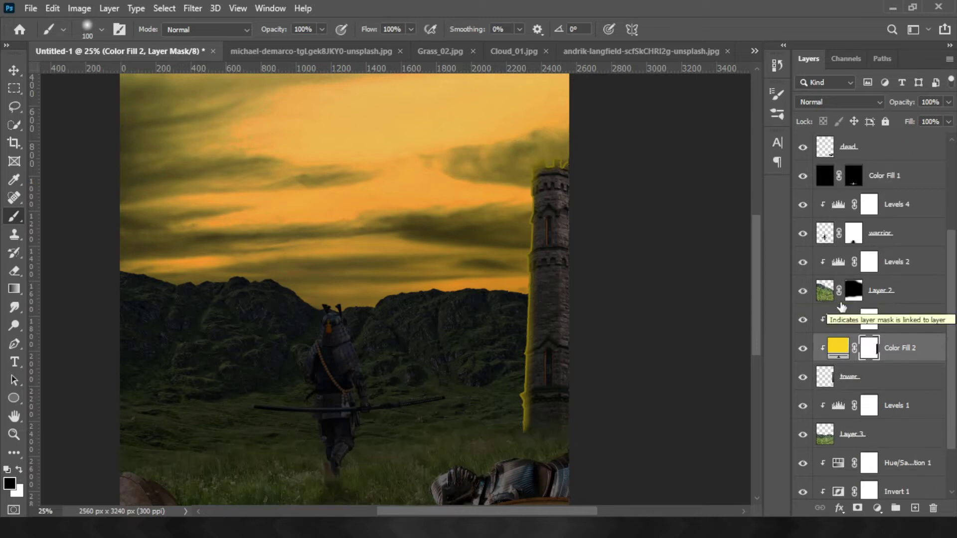
Blend Color Fill 2 in Overlay mode, then open the fill colour's hex value options.
{"action": "left_click", "coordinate": [841, 350]}
{"action": "left_click", "coordinate": [880, 103]}
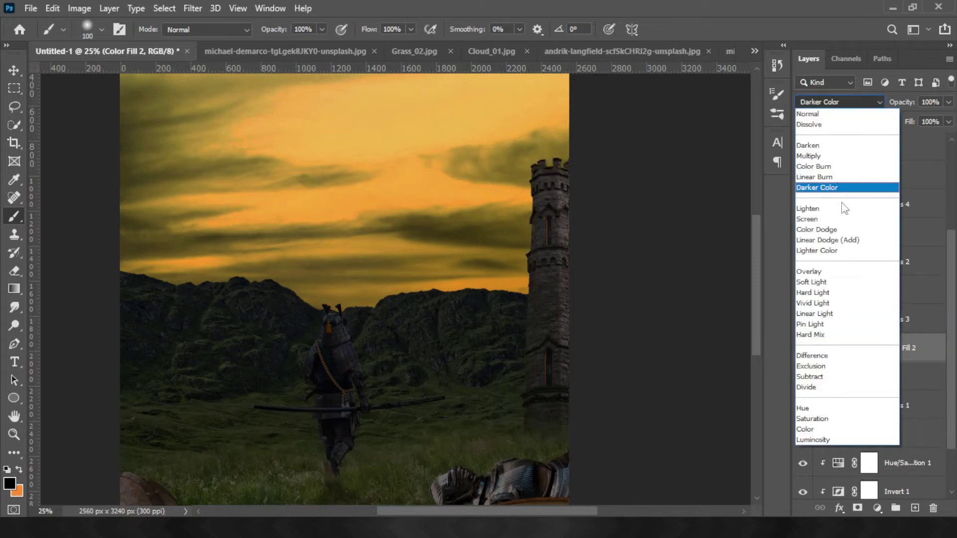
{"action": "left_click", "coordinate": [817, 273]}
{"action": "scroll", "coordinate": [837, 356], "scroll_direction": "down", "scroll_amount": 2}
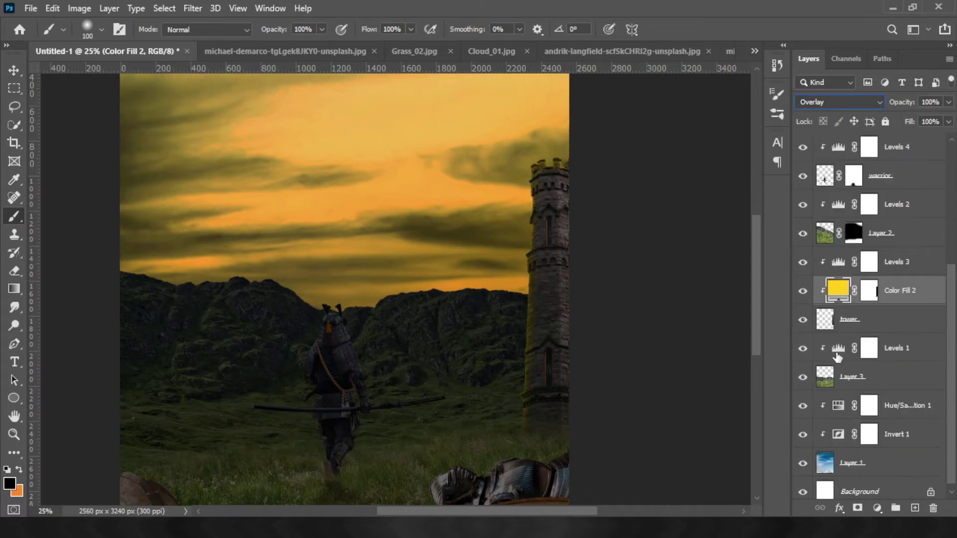
{"action": "double_click", "coordinate": [839, 290]}
{"action": "right_click", "coordinate": [803, 336]}
Copy the yellow hex value and add a matching Solid Color fill on the dead layer.
{"action": "left_click", "coordinate": [812, 190]}
{"action": "left_click", "coordinate": [882, 108]}
{"action": "scroll", "coordinate": [868, 368], "scroll_direction": "up", "scroll_amount": 3}
{"action": "scroll", "coordinate": [868, 368], "scroll_direction": "up", "scroll_amount": 2}
{"action": "left_click", "coordinate": [825, 234]}
{"action": "left_click", "coordinate": [877, 509]}
{"action": "left_click", "coordinate": [856, 267]}
{"action": "key", "text": "ctrl+v"}
{"action": "left_click", "coordinate": [882, 109]}
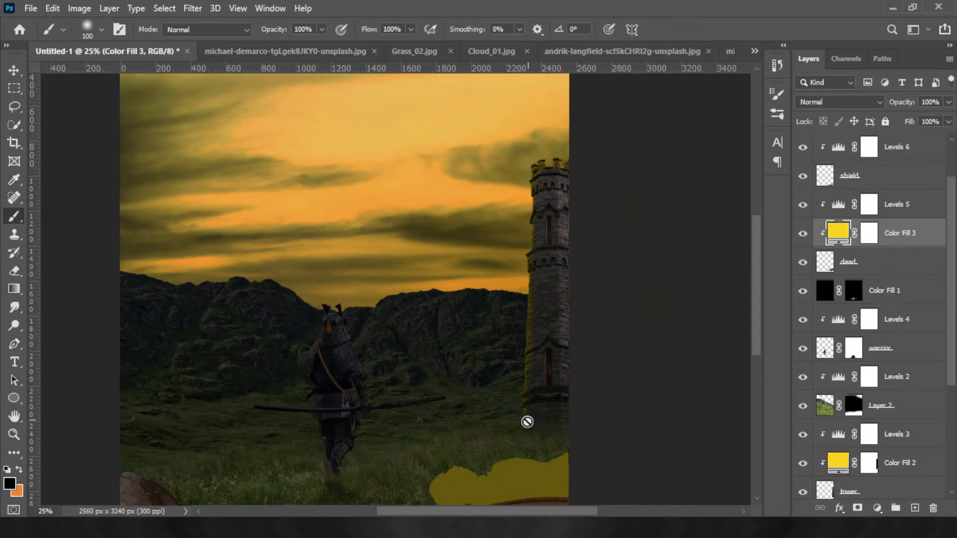
Pan to the fallen knight and load its outline contracted by 8 pixels.
{"action": "scroll", "coordinate": [528, 422], "scroll_direction": "down", "scroll_amount": 4}
{"action": "scroll", "coordinate": [532, 271], "scroll_direction": "up", "scroll_amount": 2}
{"action": "scroll", "coordinate": [553, 337], "scroll_direction": "up", "scroll_amount": 1}
{"action": "mouse_move", "coordinate": [580, 389]}
{"action": "left_mouse_down"}
{"action": "mouse_move", "coordinate": [342, 284]}
{"action": "mouse_move", "coordinate": [273, 318]}
{"action": "left_mouse_up"}
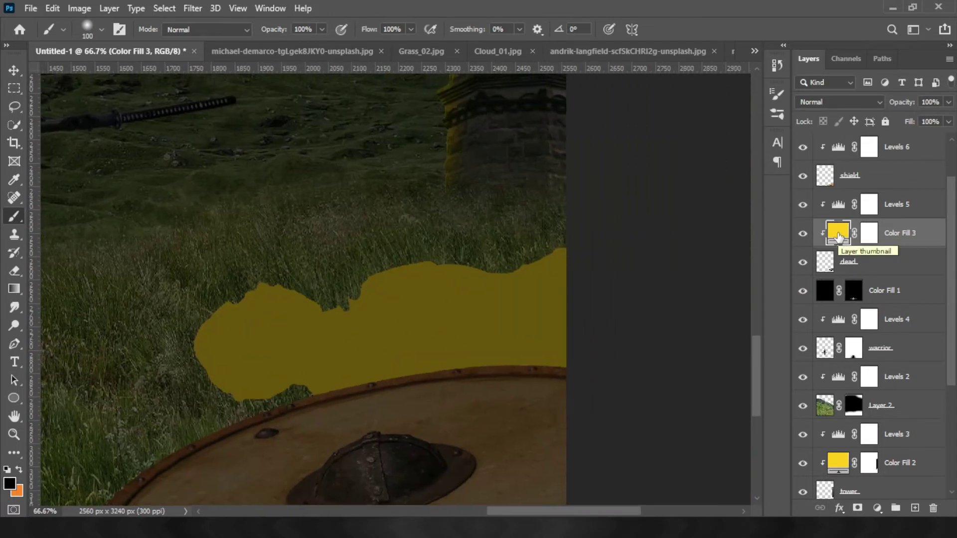
{"action": "left_click", "coordinate": [870, 234]}
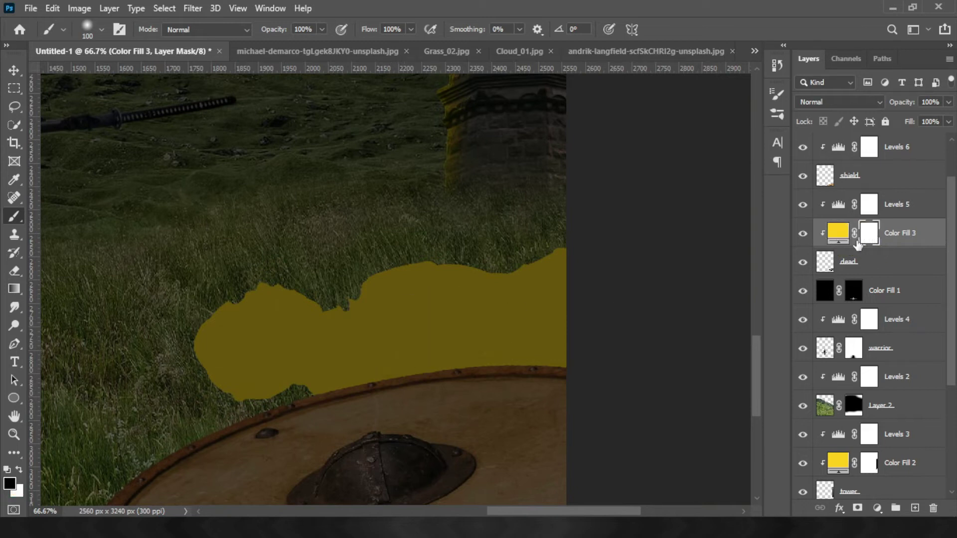
{"action": "left_click", "coordinate": [825, 264]}
{"action": "left_click", "coordinate": [164, 9]}
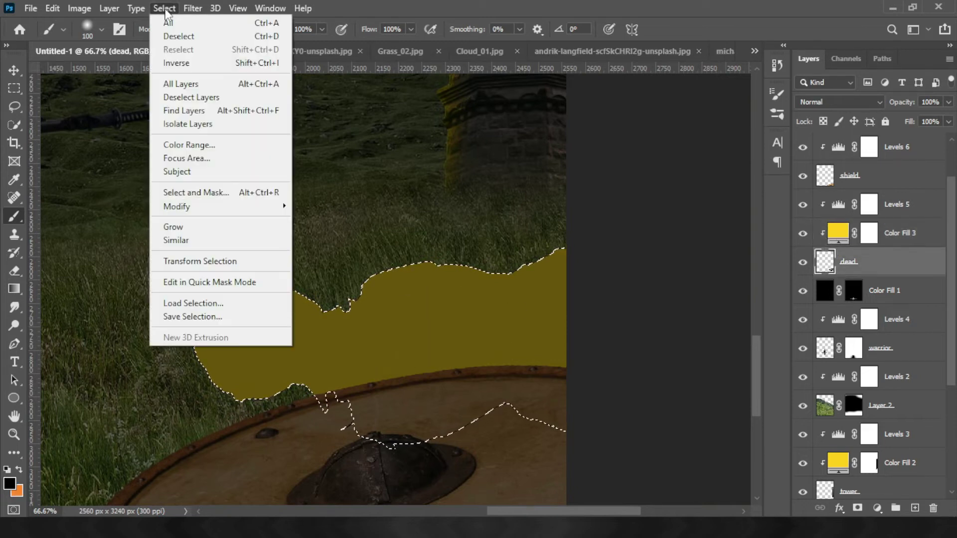
{"action": "left_click", "coordinate": [329, 246]}
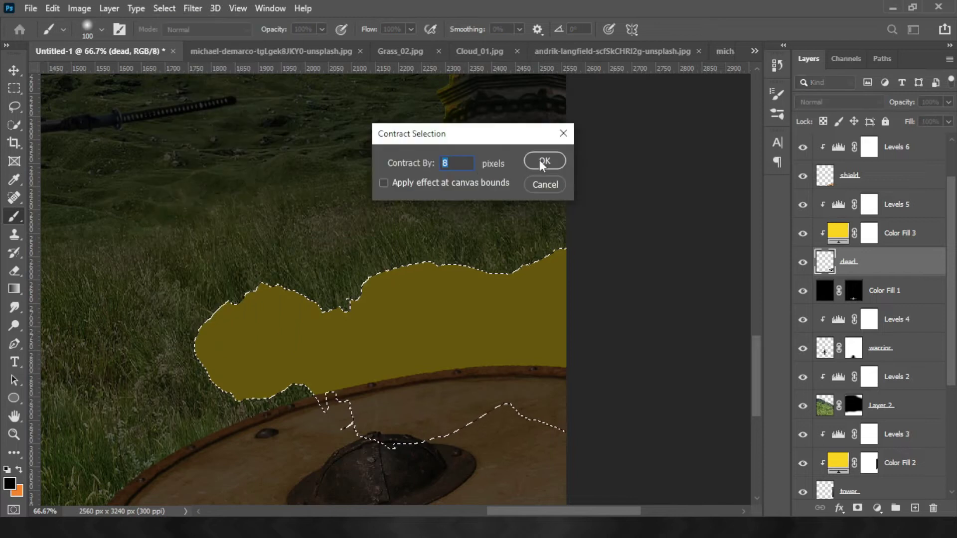
{"action": "left_click", "coordinate": [544, 160]}
Paint the Color Fill 3 mask with a 300 px brush to uncover armour above the shield.
{"action": "left_click", "coordinate": [868, 235]}
{"action": "left_click_drag", "start_coordinate": [558, 292], "coordinate": [511, 373]}
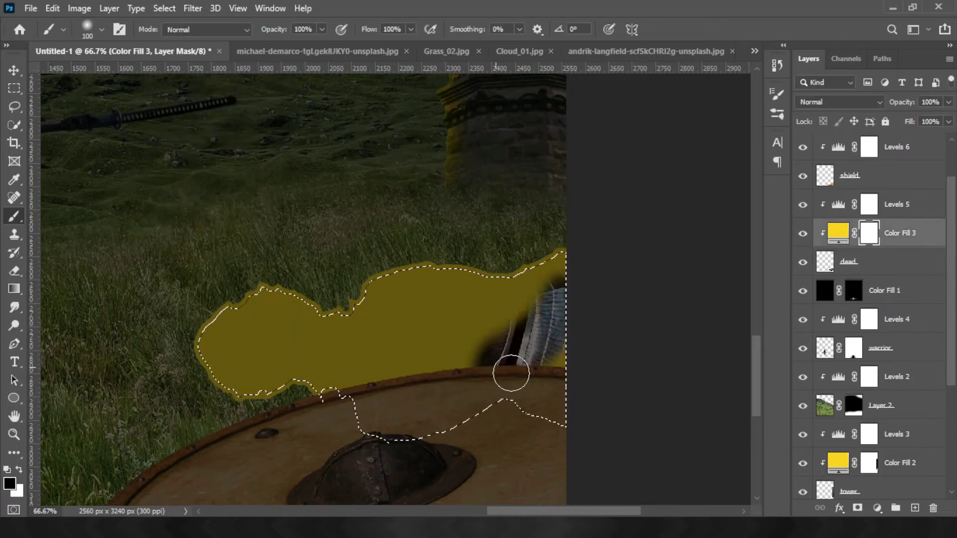
{"action": "key", "text": "bracketright"}
{"action": "key", "text": "bracketright"}
{"action": "key", "text": "bracketright"}
{"action": "mouse_move", "coordinate": [581, 420]}
{"action": "left_mouse_down"}
{"action": "mouse_move", "coordinate": [316, 414]}
{"action": "mouse_move", "coordinate": [469, 395]}
{"action": "left_mouse_up"}
{"action": "key", "text": "ctrl+z"}
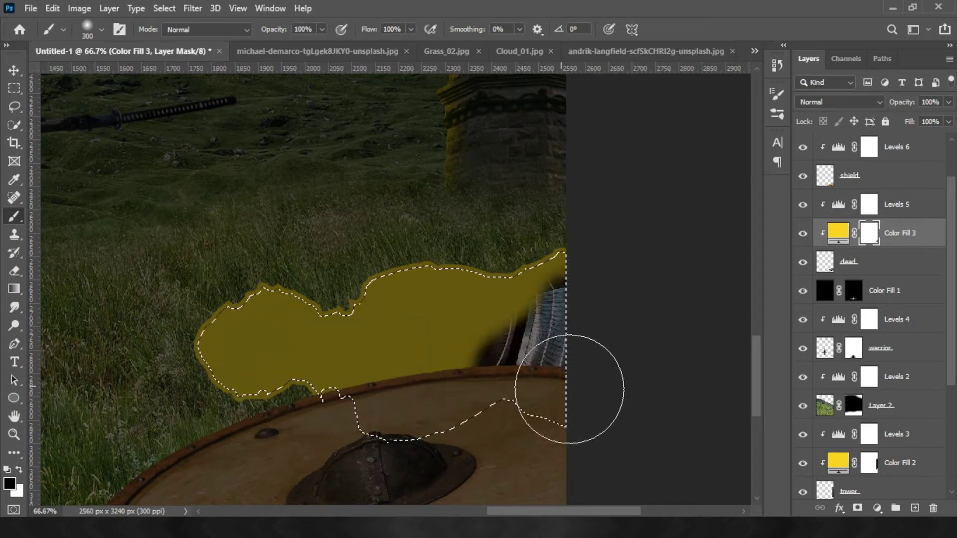
{"action": "key", "text": "ctrl+z"}
{"action": "key", "text": "ctrl+z"}
{"action": "left_click", "coordinate": [869, 232]}
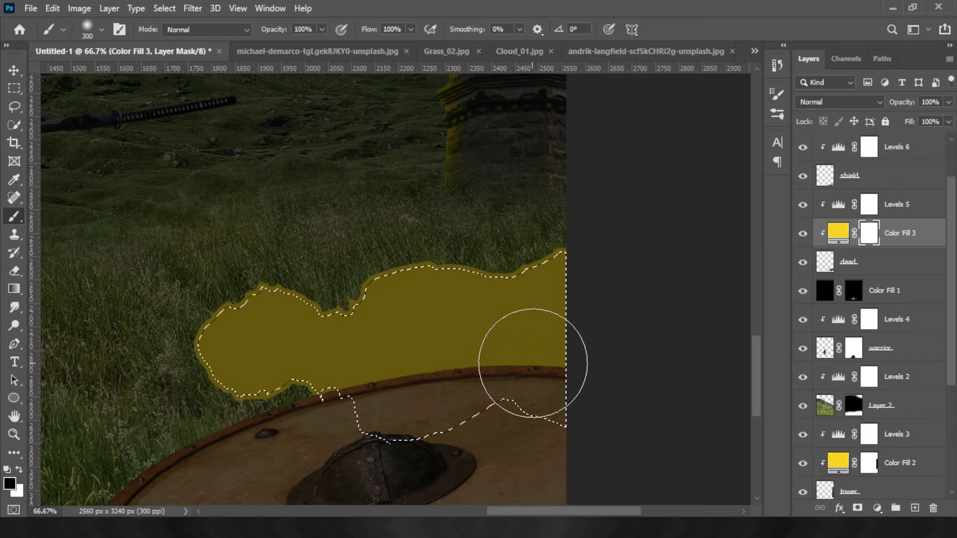
{"action": "left_click_drag", "start_coordinate": [527, 337], "coordinate": [415, 385]}
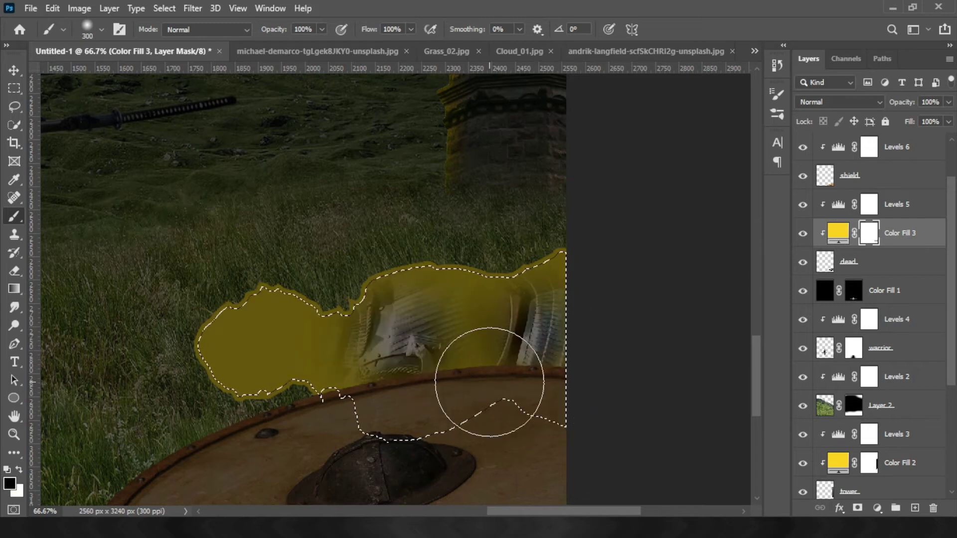
With 45% brush and 37% fill opacity, paint yellow off the armour and helmet using a 175 px brush.
{"action": "left_click_drag", "start_coordinate": [319, 29], "coordinate": [286, 44]}
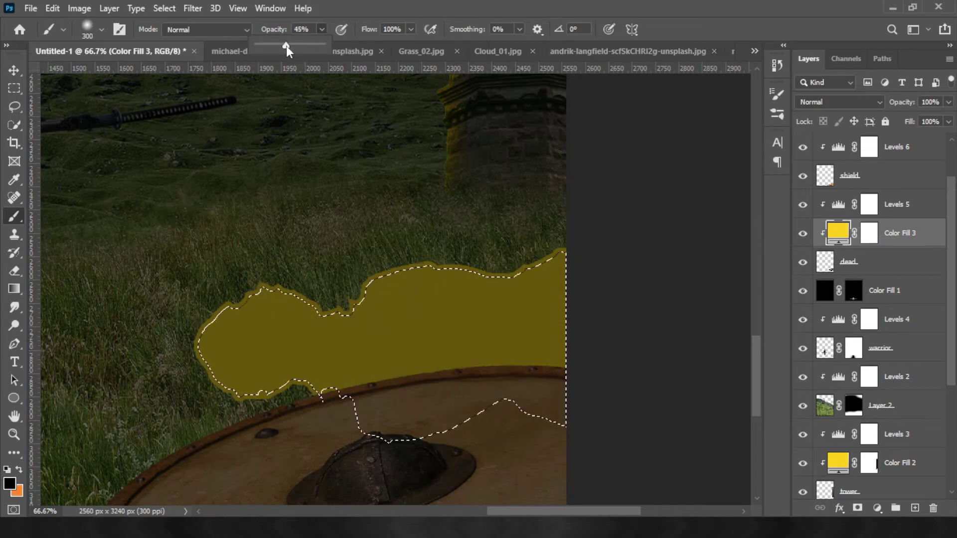
{"action": "left_click_drag", "start_coordinate": [949, 102], "coordinate": [907, 120]}
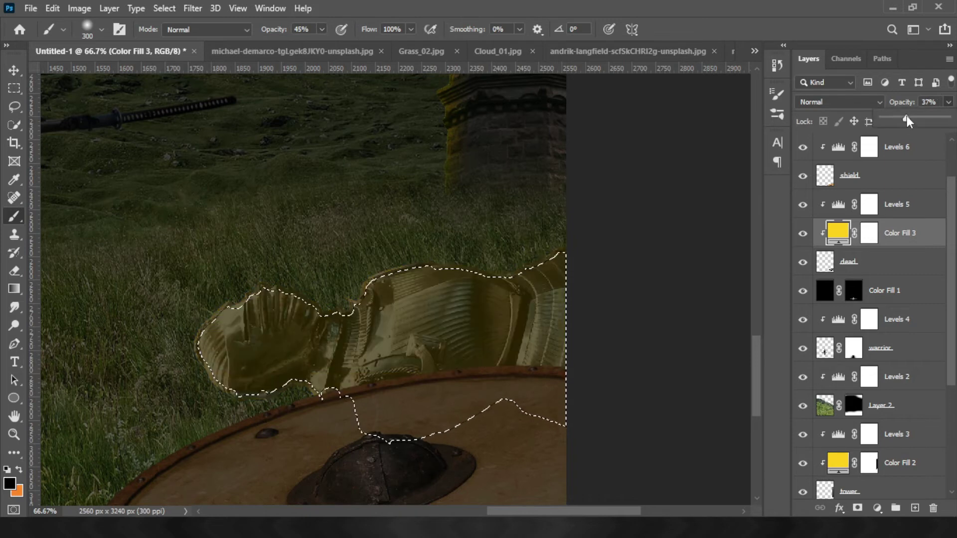
{"action": "left_click", "coordinate": [868, 233]}
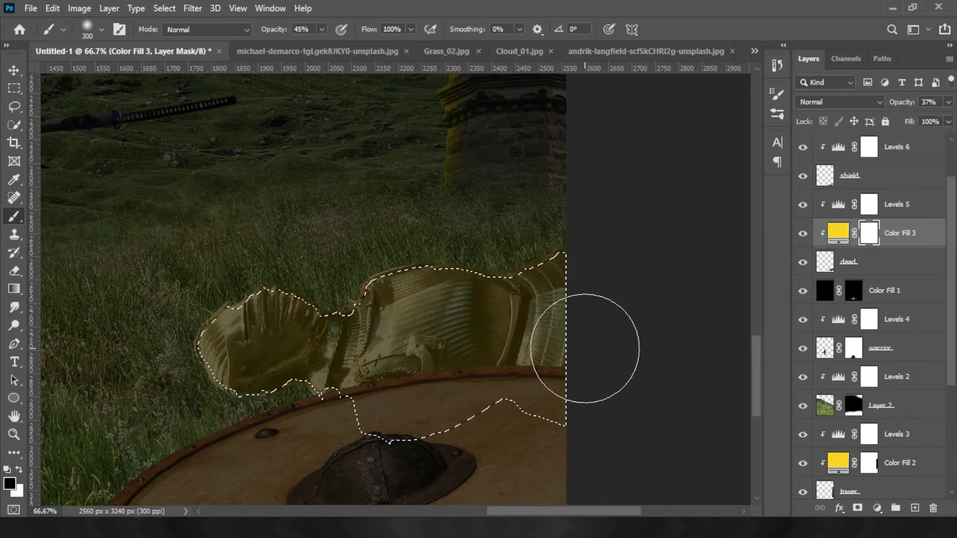
{"action": "mouse_move", "coordinate": [518, 344]}
{"action": "left_mouse_down"}
{"action": "mouse_move", "coordinate": [342, 341]}
{"action": "mouse_move", "coordinate": [288, 395]}
{"action": "mouse_move", "coordinate": [278, 352]}
{"action": "mouse_move", "coordinate": [294, 359]}
{"action": "left_mouse_up"}
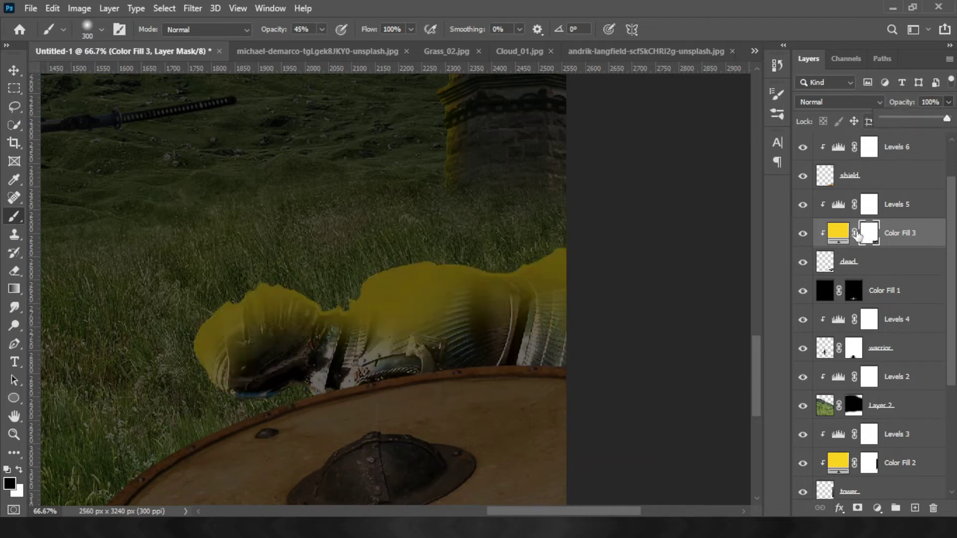
{"action": "key", "text": "bracketleft"}
{"action": "key", "text": "bracketleft"}
{"action": "key", "text": "bracketleft"}
{"action": "mouse_move", "coordinate": [284, 384]}
{"action": "left_mouse_down"}
{"action": "mouse_move", "coordinate": [250, 344]}
{"action": "mouse_move", "coordinate": [365, 365]}
{"action": "left_mouse_up"}
{"action": "left_click_drag", "start_coordinate": [408, 295], "coordinate": [496, 320]}
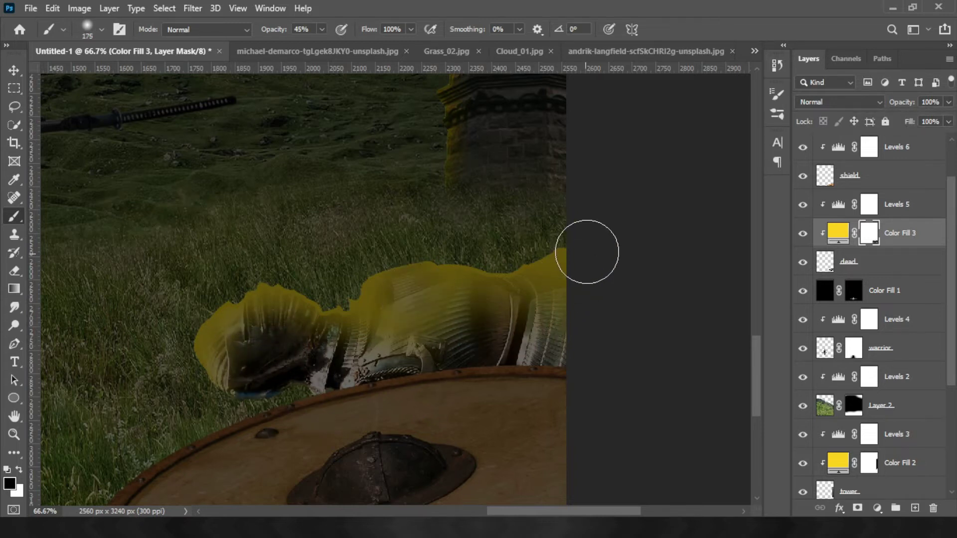
Set Color Fill 3 to Multiply blending and select the shield layer.
{"action": "left_click", "coordinate": [837, 233]}
{"action": "left_click", "coordinate": [837, 102]}
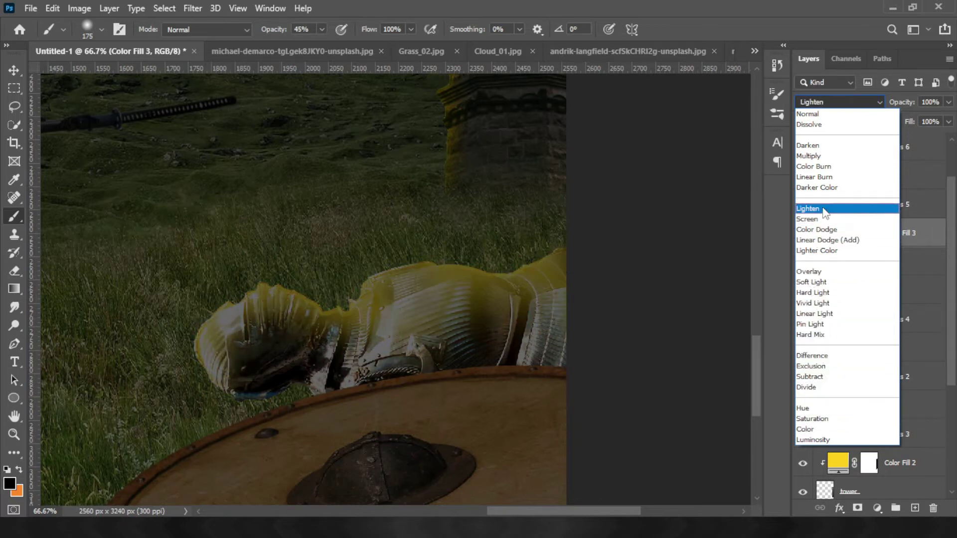
{"action": "left_click", "coordinate": [829, 156]}
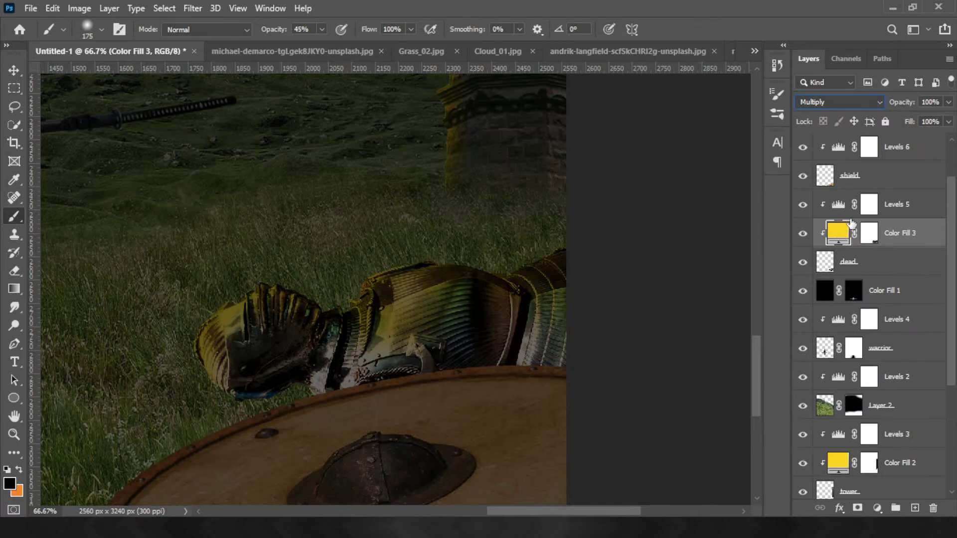
{"action": "left_click", "coordinate": [832, 178]}
{"action": "left_click", "coordinate": [877, 508]}
Add a ffcd06 yellow Solid Color fill above the shield and switch to the brush.
{"action": "left_click", "coordinate": [876, 261]}
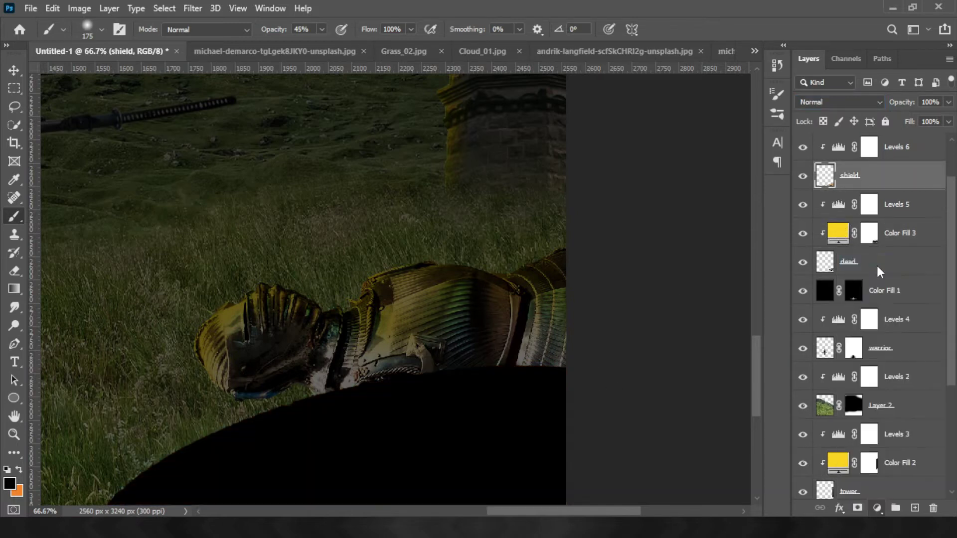
{"action": "type", "text": "ffcd06"}
{"action": "left_click", "coordinate": [884, 111]}
{"action": "key", "text": "b"}
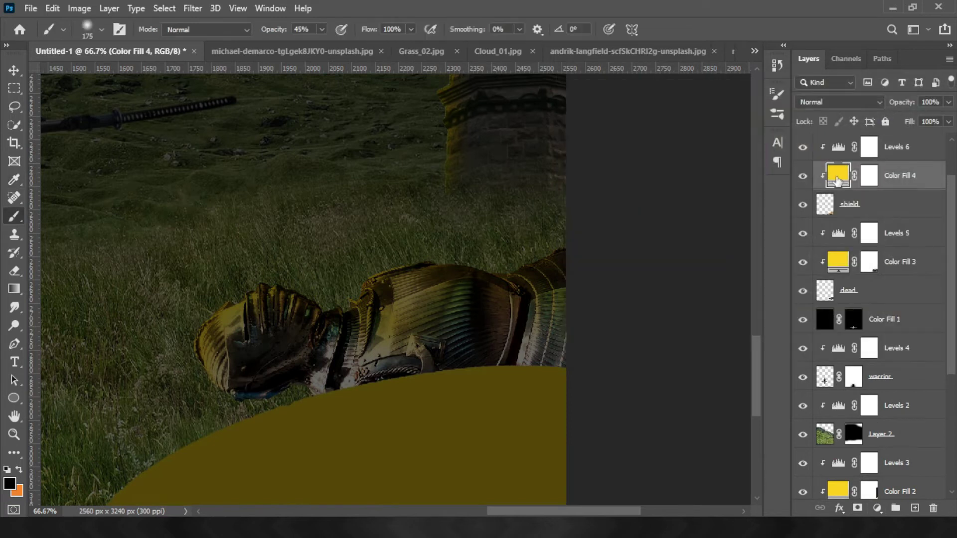
{"action": "left_click_drag", "start_coordinate": [507, 452], "coordinate": [282, 496]}
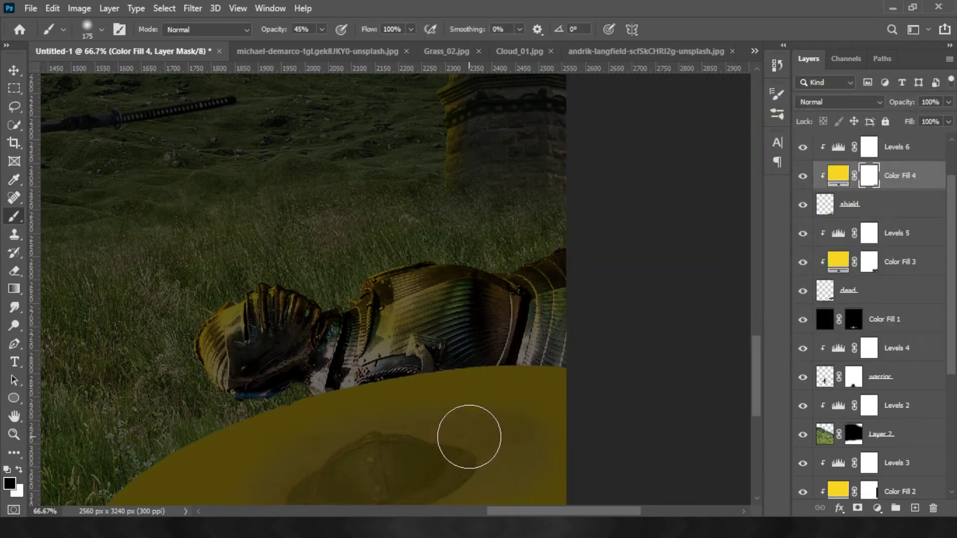
{"action": "key", "text": "ctrl+z"}
Set the brush back to 100, paint the shield fill's mask, and keep Multiply blending.
{"action": "left_click_drag", "start_coordinate": [903, 121], "coordinate": [896, 121]}
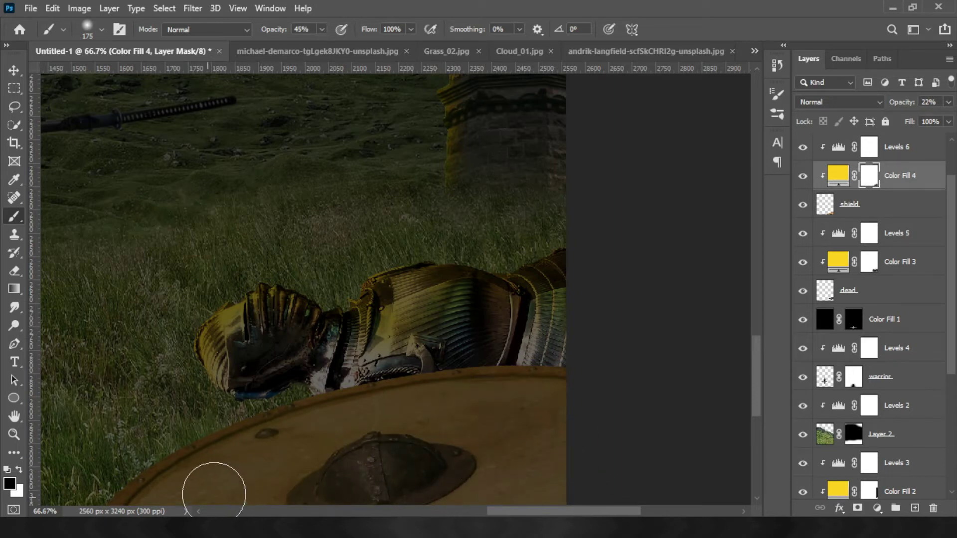
{"action": "type", "text": "100"}
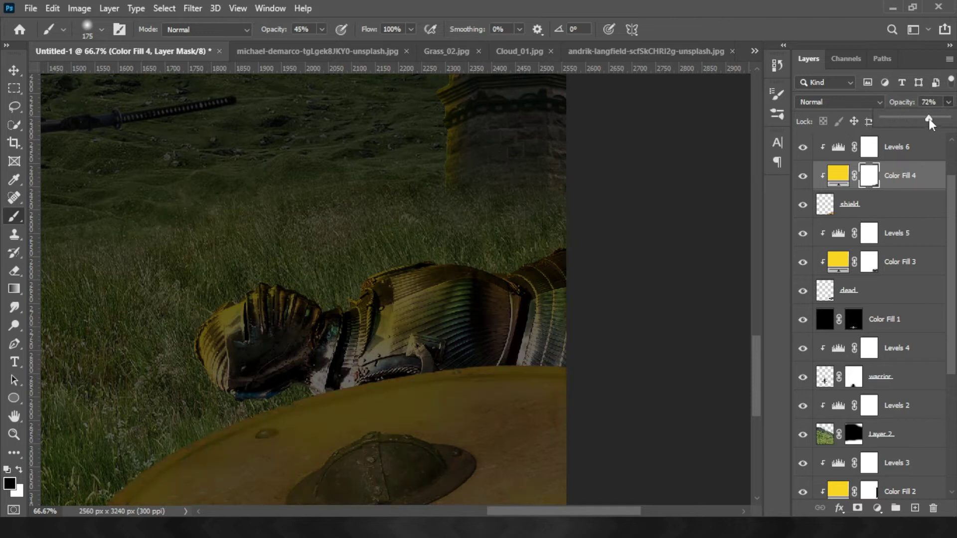
{"action": "left_click_drag", "start_coordinate": [319, 431], "coordinate": [194, 487]}
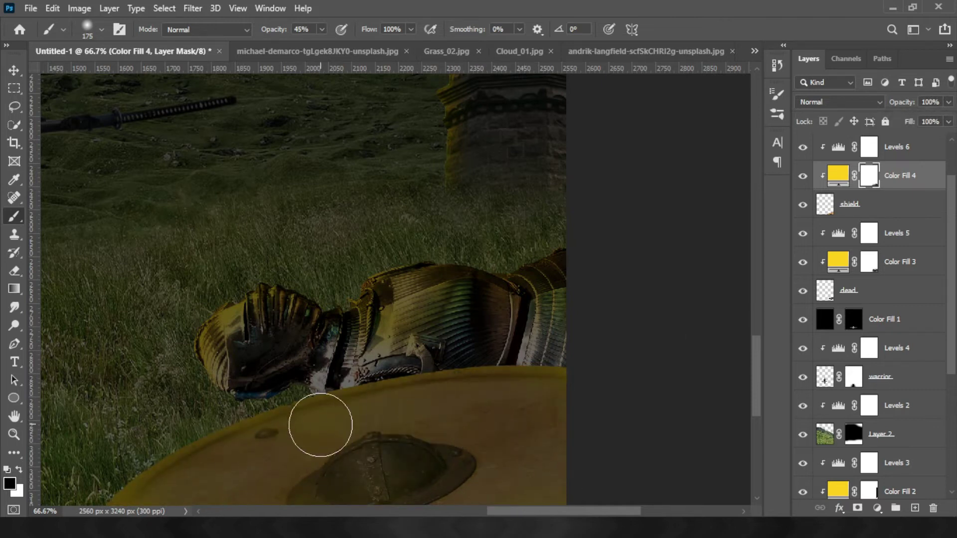
{"action": "left_click", "coordinate": [840, 181]}
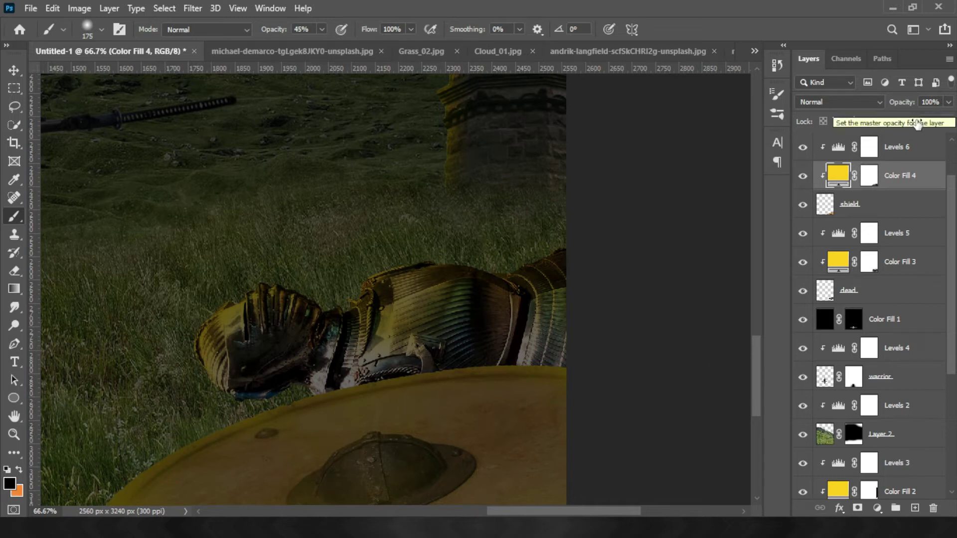
{"action": "left_click", "coordinate": [829, 102]}
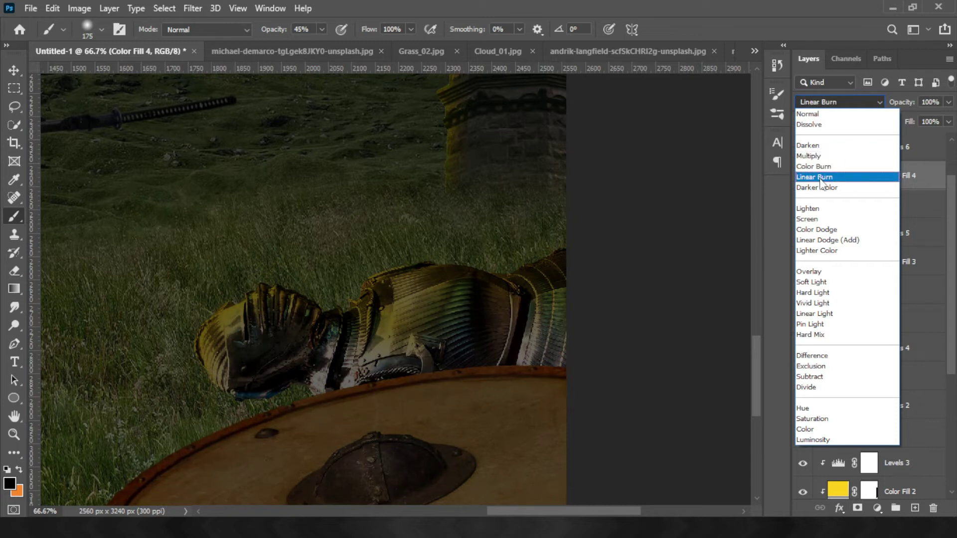
{"action": "left_click", "coordinate": [819, 156]}
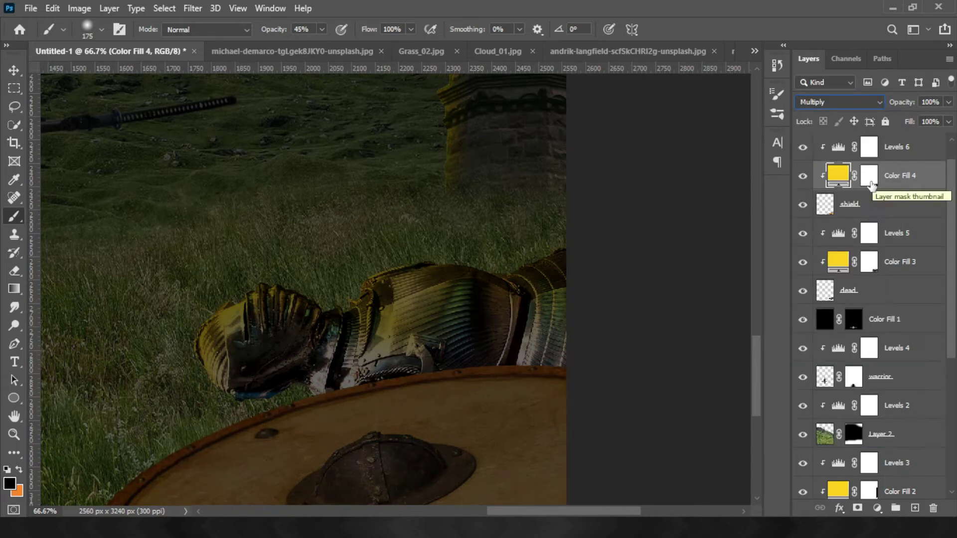
Replace the shield fill's mask with a fresh white mask and select the helm layer.
{"action": "scroll", "coordinate": [873, 210], "scroll_direction": "up", "scroll_amount": 1}
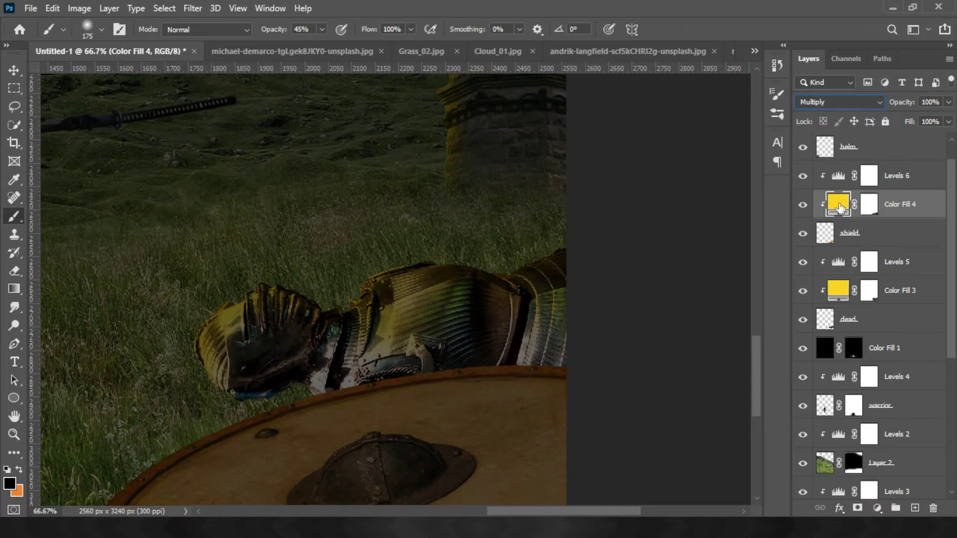
{"action": "left_click", "coordinate": [867, 204]}
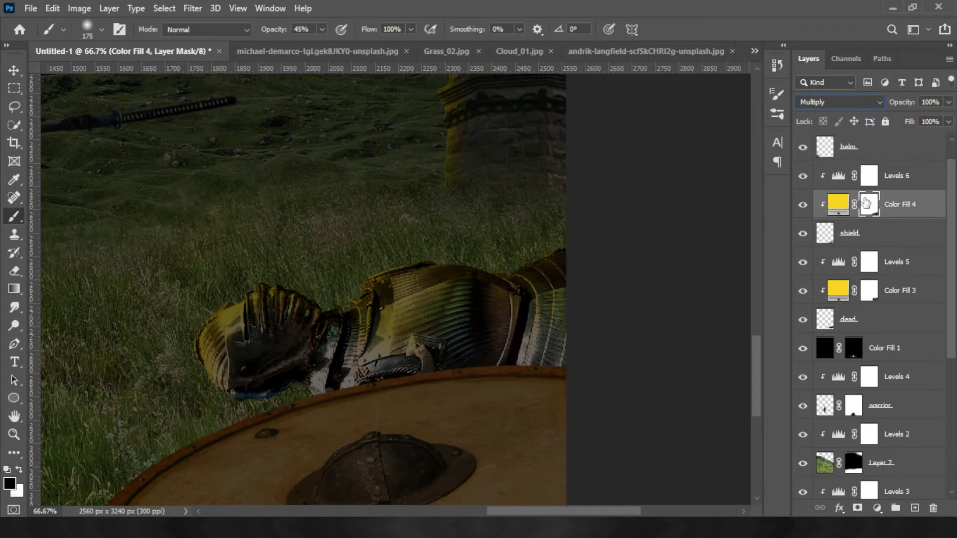
{"action": "left_click_drag", "start_coordinate": [868, 205], "coordinate": [933, 508]}
{"action": "key", "text": "Return"}
{"action": "left_click", "coordinate": [858, 508]}
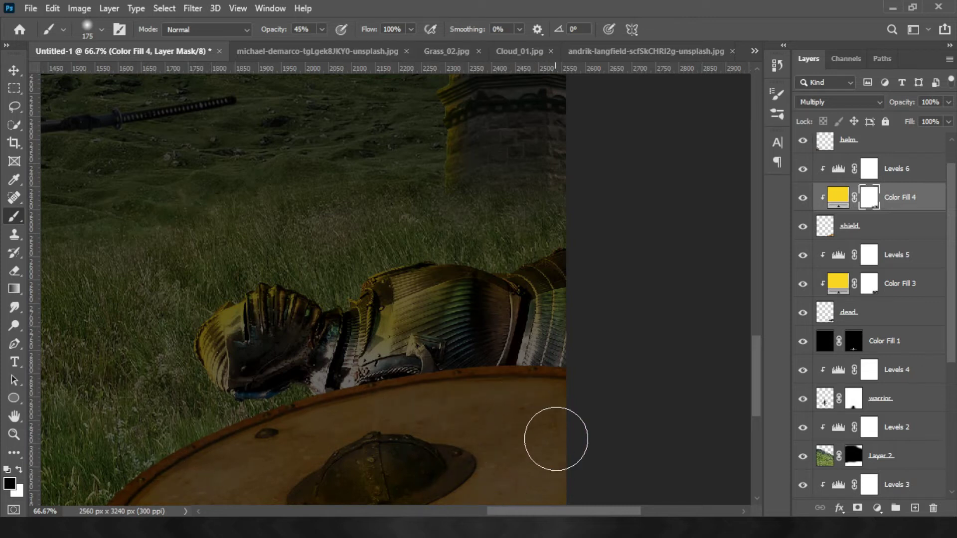
{"action": "scroll", "coordinate": [892, 250], "scroll_direction": "up", "scroll_amount": 1}
{"action": "scroll", "coordinate": [848, 214], "scroll_direction": "up", "scroll_amount": 1}
{"action": "left_click", "coordinate": [823, 177]}
Zoom out to the helmet and add a yellow Solid Color fill above the helm layer.
{"action": "key", "text": "ctrl+minus"}
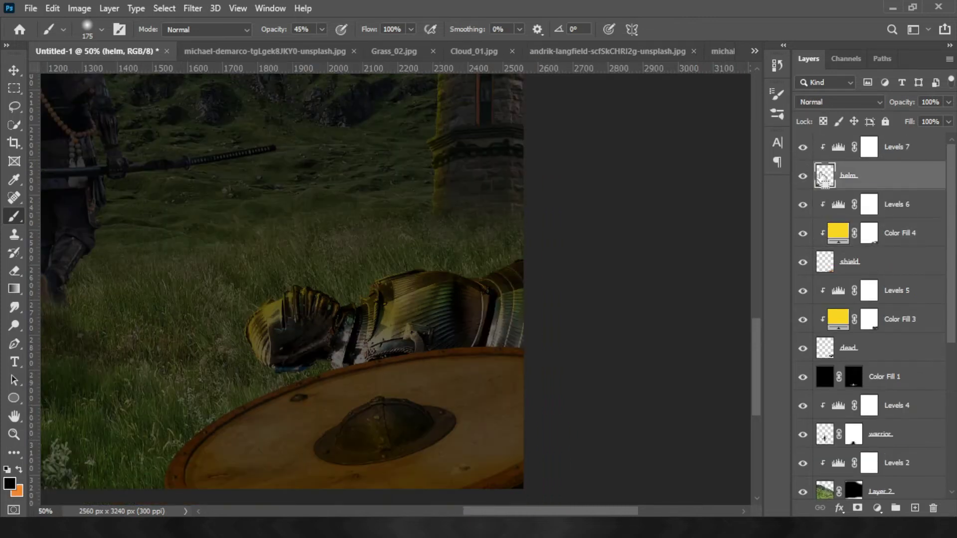
{"action": "key", "text": "ctrl+minus"}
{"action": "left_click_drag", "start_coordinate": [248, 296], "coordinate": [434, 367]}
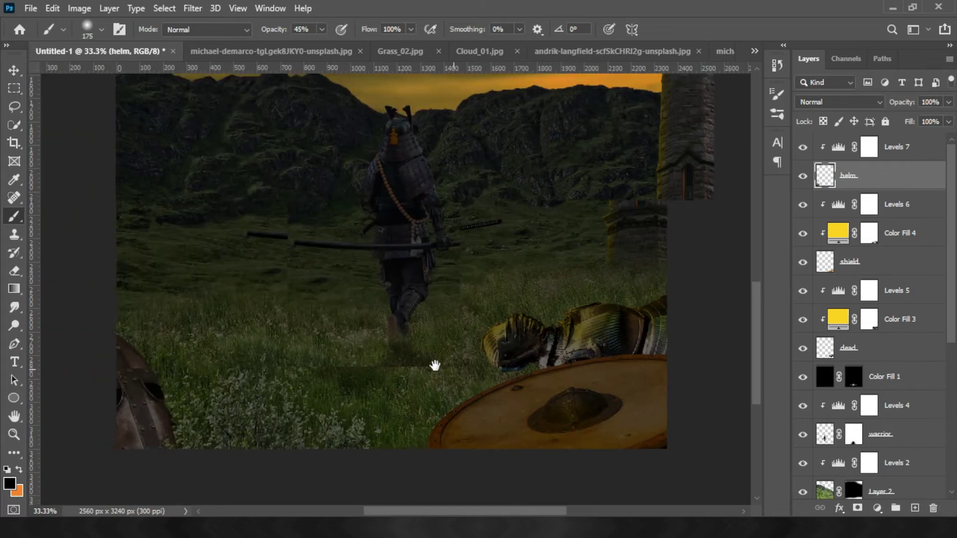
{"action": "left_click", "coordinate": [877, 508]}
{"action": "left_click", "coordinate": [872, 277]}
{"action": "left_click", "coordinate": [664, 61]}
{"action": "left_click", "coordinate": [877, 508]}
{"action": "left_click", "coordinate": [875, 265]}
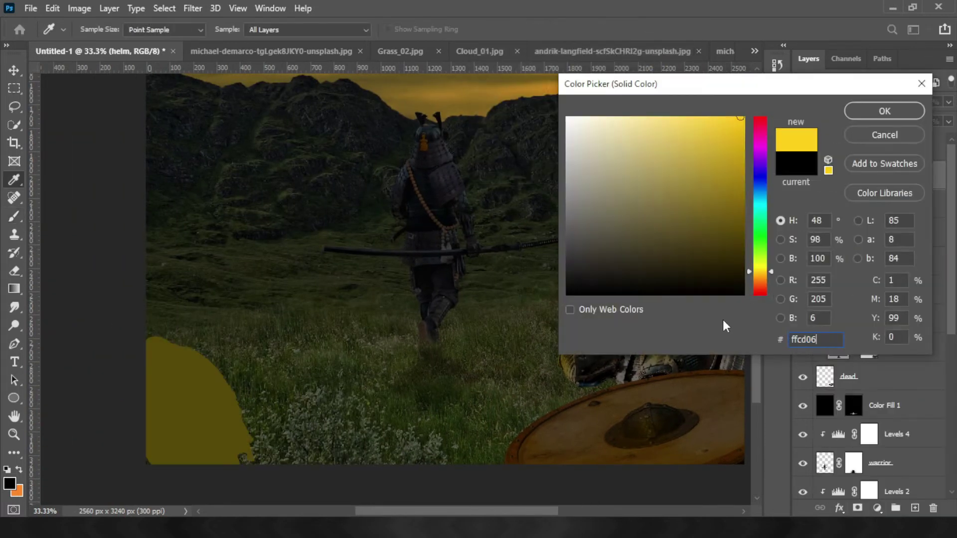
{"action": "left_click", "coordinate": [854, 109]}
Paint the yellow tint off parts of the helmet on the fill's mask, leaving opacity at 100%.
{"action": "left_click", "coordinate": [867, 179]}
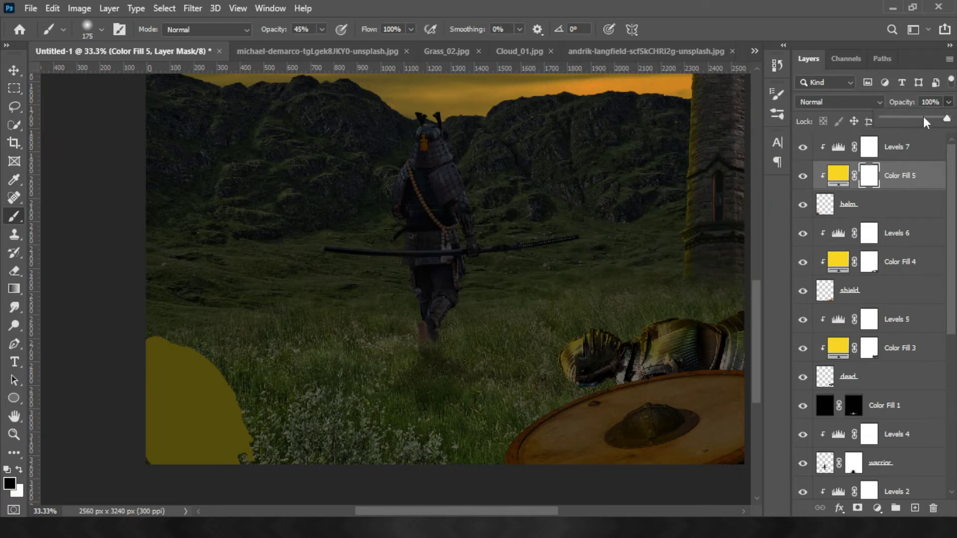
{"action": "left_click_drag", "start_coordinate": [924, 122], "coordinate": [920, 120]}
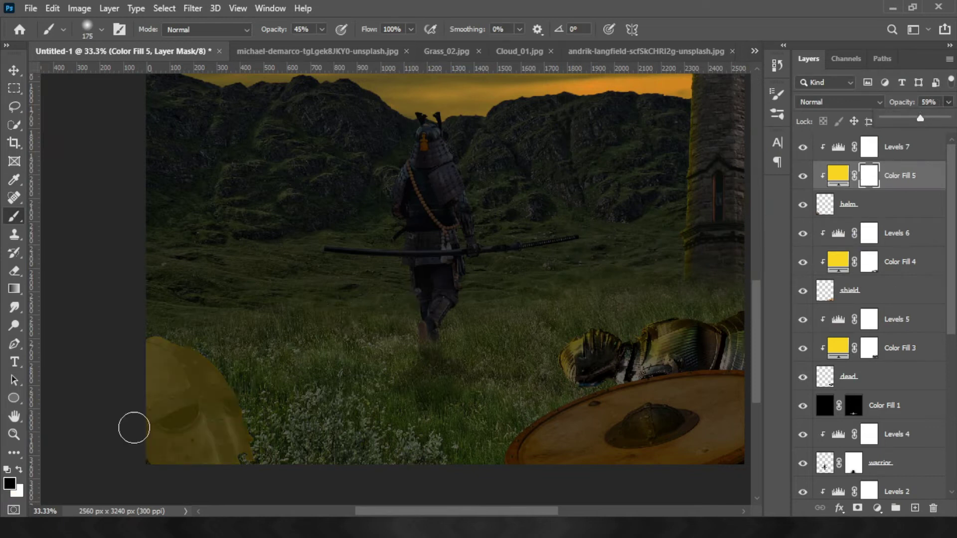
{"action": "left_click", "coordinate": [147, 399]}
{"action": "mouse_move", "coordinate": [173, 387]}
{"action": "left_mouse_down"}
{"action": "mouse_move", "coordinate": [190, 460]}
{"action": "mouse_move", "coordinate": [241, 414]}
{"action": "left_mouse_up"}
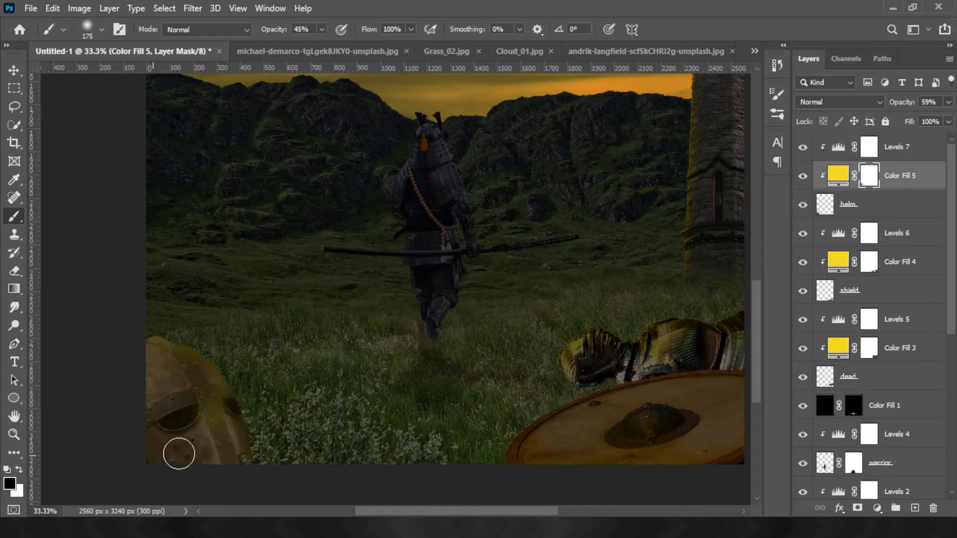
{"action": "key", "text": "ctrl+2"}
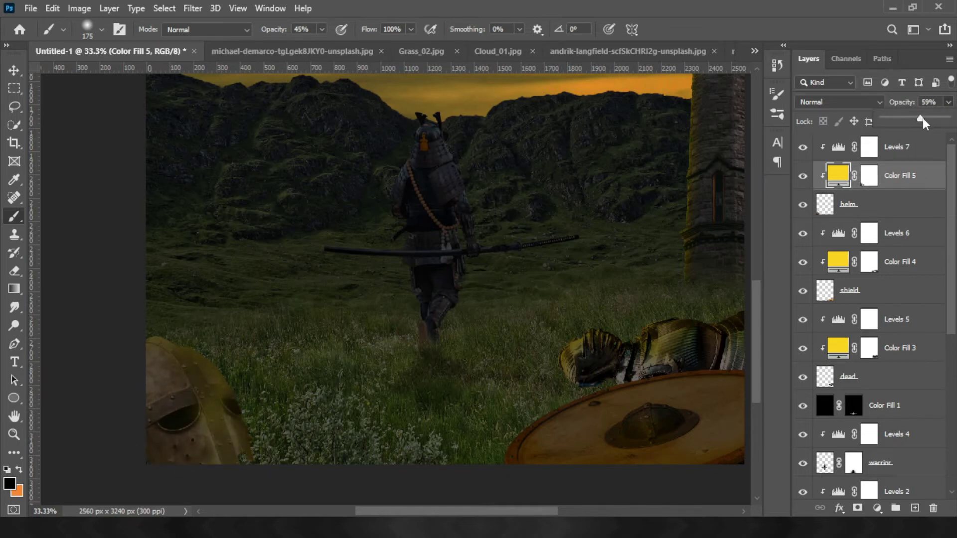
{"action": "left_click_drag", "start_coordinate": [948, 102], "coordinate": [946, 118]}
{"action": "left_click", "coordinate": [864, 178]}
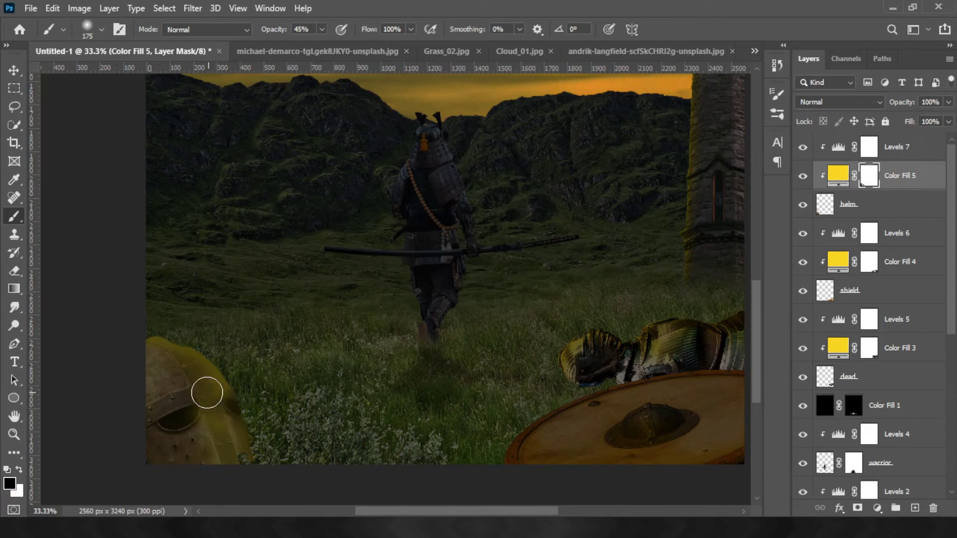
Set the helmet fill to Multiply and move it above Levels 7.
{"action": "left_click", "coordinate": [838, 176]}
{"action": "left_click", "coordinate": [822, 101]}
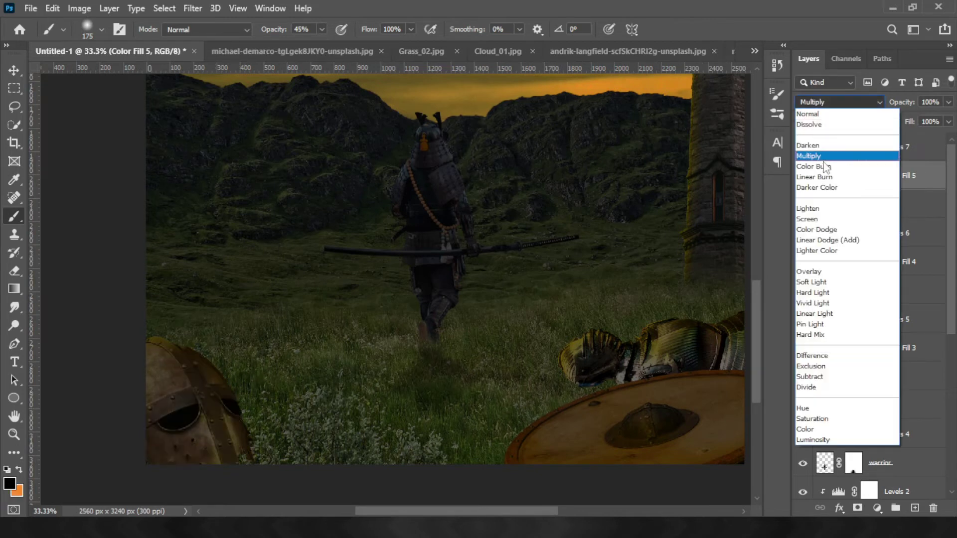
{"action": "left_click", "coordinate": [823, 159]}
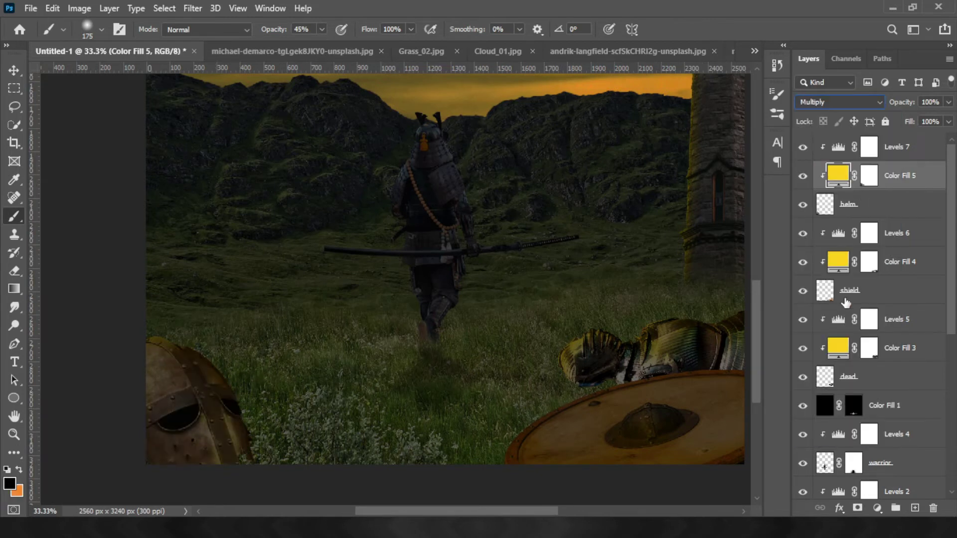
{"action": "mouse_move", "coordinate": [841, 185]}
{"action": "left_mouse_down"}
{"action": "mouse_move", "coordinate": [839, 145]}
{"action": "mouse_move", "coordinate": [839, 192]}
{"action": "left_mouse_up"}
{"action": "scroll", "coordinate": [859, 375], "scroll_direction": "down", "scroll_amount": 3}
Add an olive-yellow Color Fill 6 above the warrior layer at 45% opacity.
{"action": "left_click", "coordinate": [858, 377]}
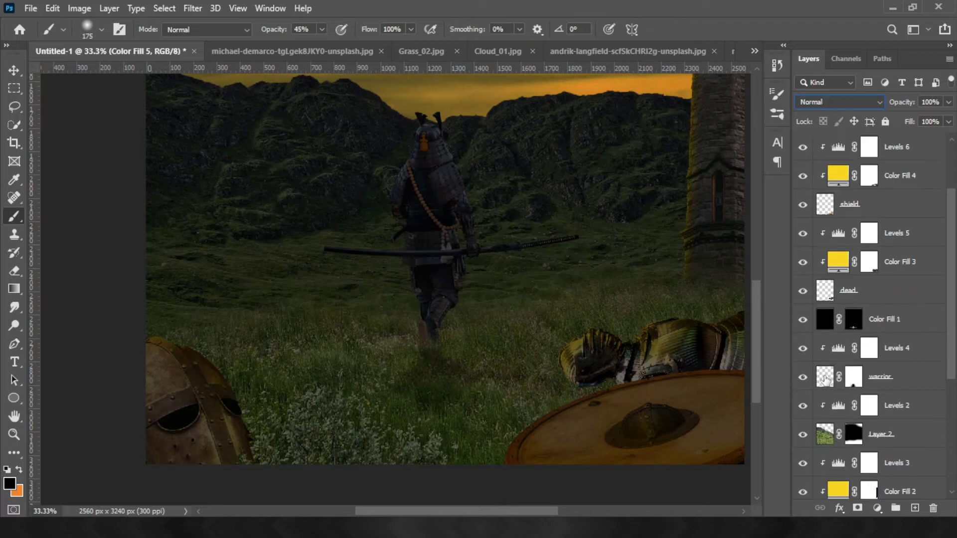
{"action": "left_click", "coordinate": [877, 508]}
{"action": "left_click", "coordinate": [871, 265]}
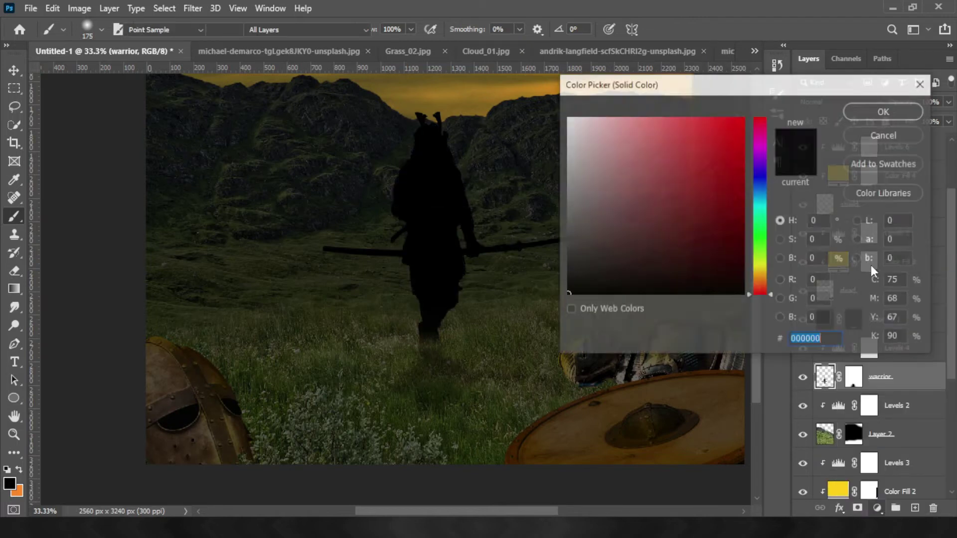
{"action": "left_click", "coordinate": [836, 354]}
{"action": "left_click", "coordinate": [881, 109]}
{"action": "left_click", "coordinate": [948, 101]}
{"action": "left_click_drag", "start_coordinate": [949, 117], "coordinate": [911, 119]}
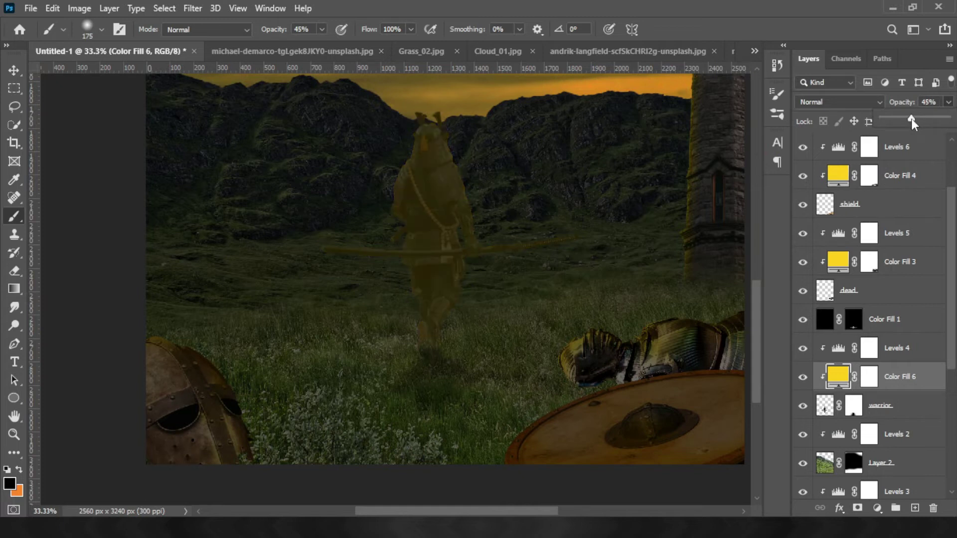
On the fill's mask, brush the yellow tint off the warrior's legs, belt, torso and helmet.
{"action": "key", "text": "ctrl+plus"}
{"action": "key", "text": "ctrl+plus"}
{"action": "mouse_move", "coordinate": [578, 200]}
{"action": "left_mouse_down"}
{"action": "mouse_move", "coordinate": [563, 306]}
{"action": "mouse_move", "coordinate": [560, 265]}
{"action": "left_mouse_up"}
{"action": "left_click", "coordinate": [825, 412], "text": "ctrl"}
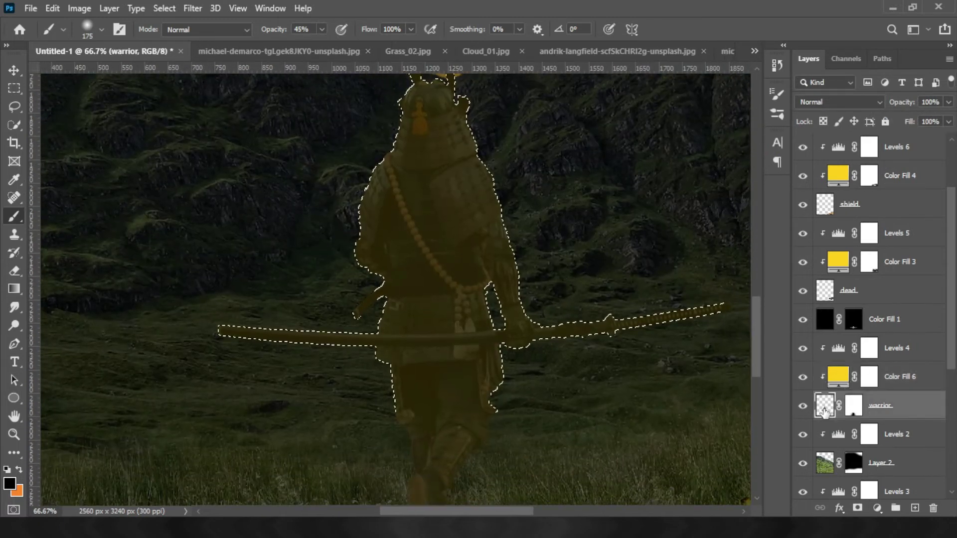
{"action": "left_click", "coordinate": [869, 377]}
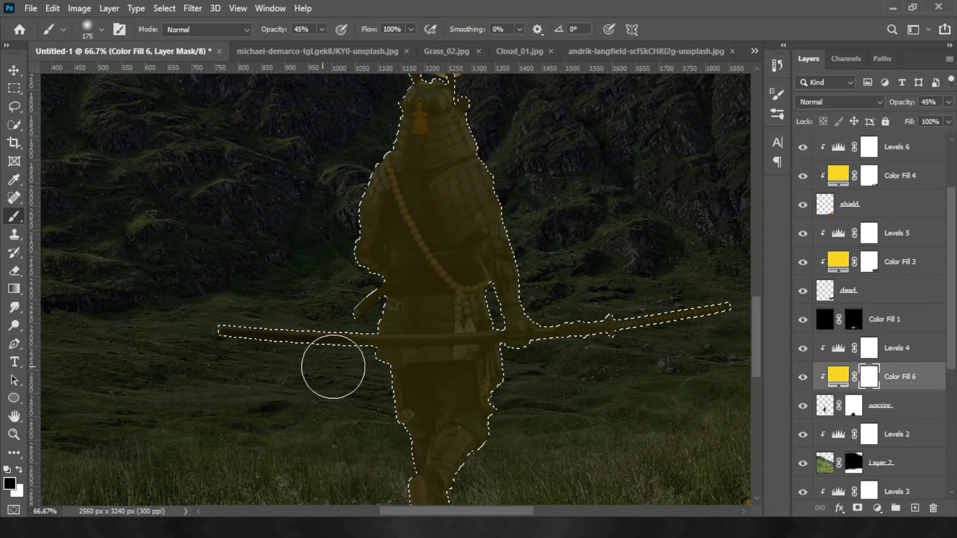
{"action": "left_click_drag", "start_coordinate": [449, 394], "coordinate": [405, 410]}
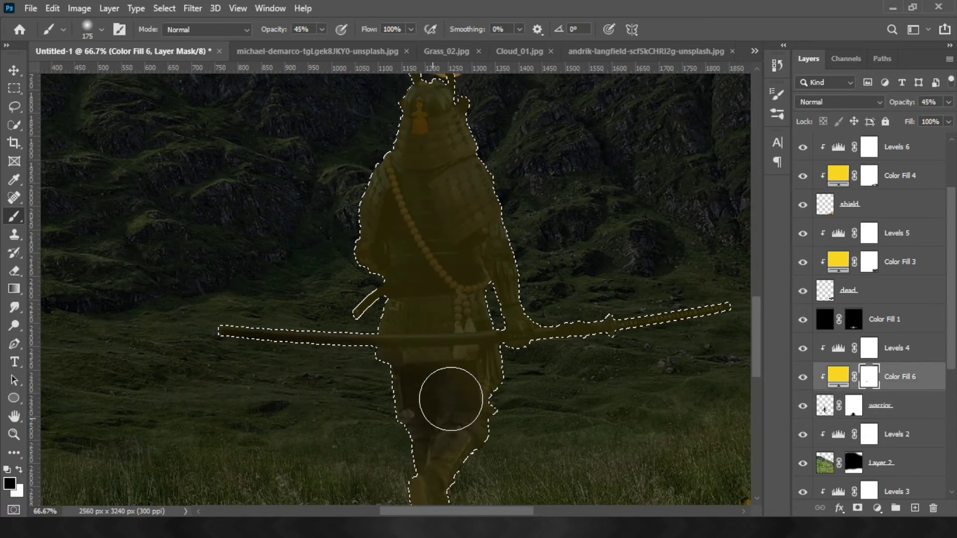
{"action": "left_click_drag", "start_coordinate": [413, 374], "coordinate": [454, 395]}
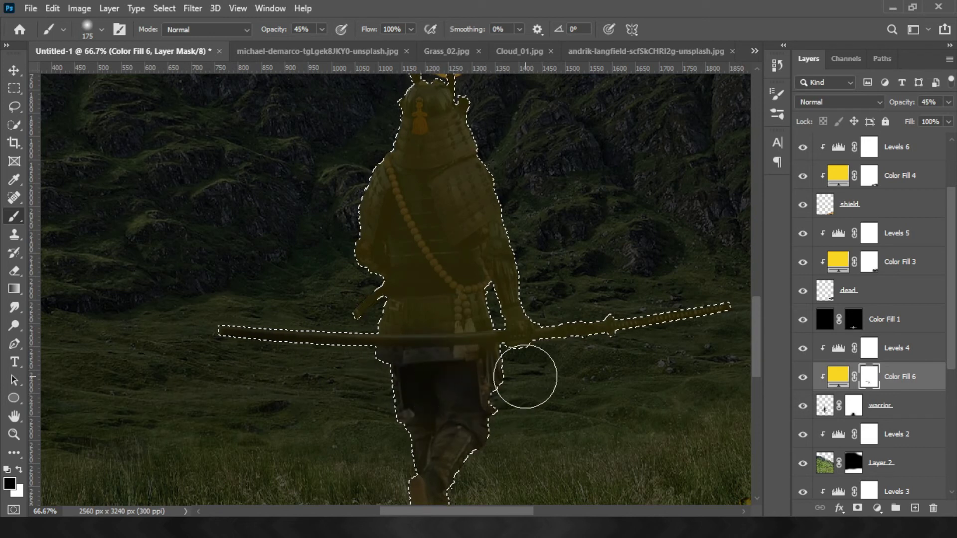
{"action": "mouse_move", "coordinate": [441, 324]}
{"action": "left_mouse_down"}
{"action": "mouse_move", "coordinate": [459, 242]}
{"action": "mouse_move", "coordinate": [438, 289]}
{"action": "mouse_move", "coordinate": [468, 244]}
{"action": "mouse_move", "coordinate": [400, 237]}
{"action": "left_mouse_up"}
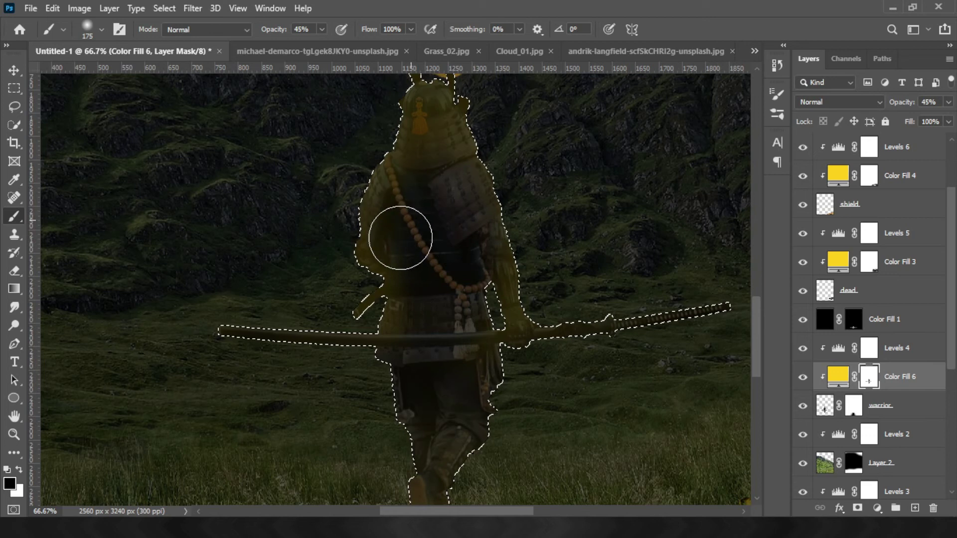
{"action": "key", "text": "bracketleft"}
{"action": "key", "text": "bracketleft"}
{"action": "key", "text": "bracketleft"}
{"action": "left_click_drag", "start_coordinate": [427, 190], "coordinate": [432, 147]}
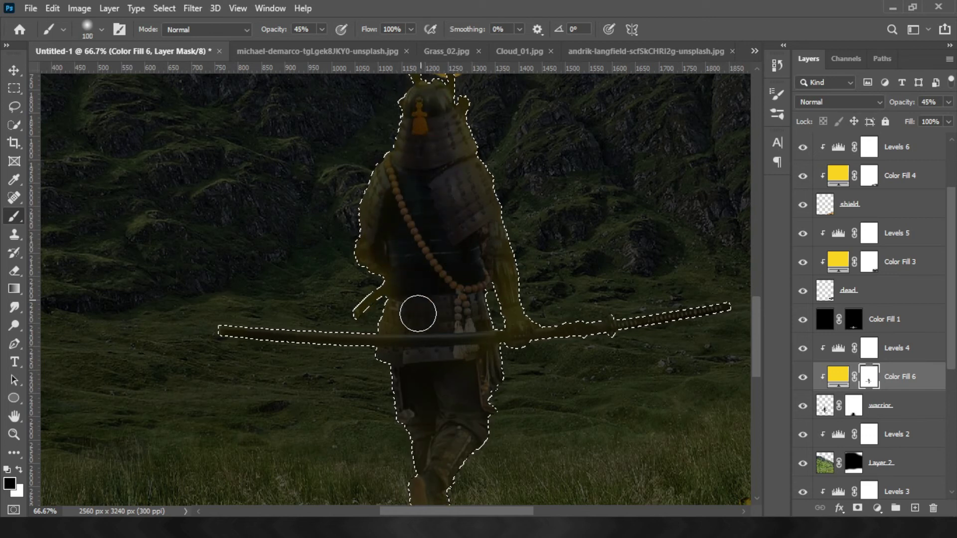
{"action": "key", "text": "bracketleft"}
{"action": "key", "text": "bracketleft"}
{"action": "key", "text": "bracketleft"}
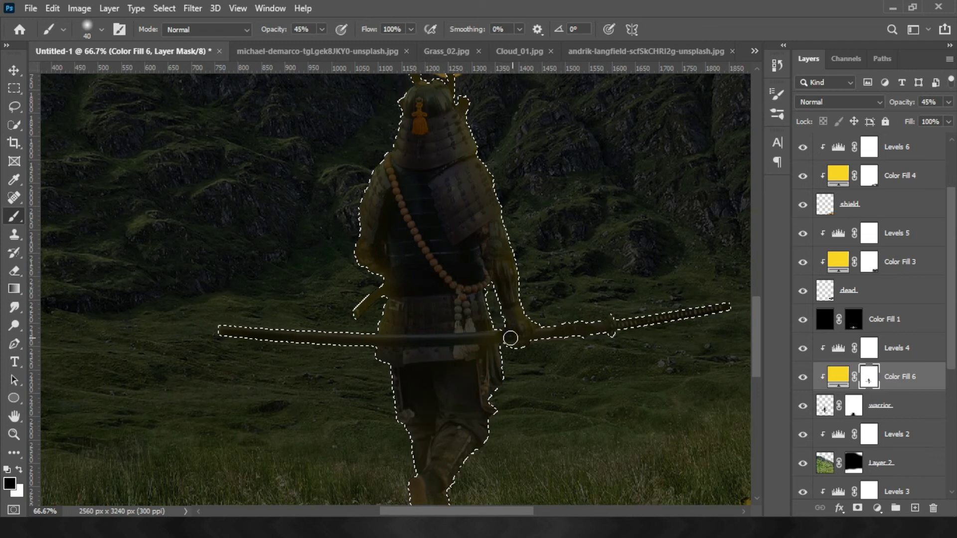
{"action": "scroll", "coordinate": [438, 388], "scroll_direction": "down", "scroll_amount": 3}
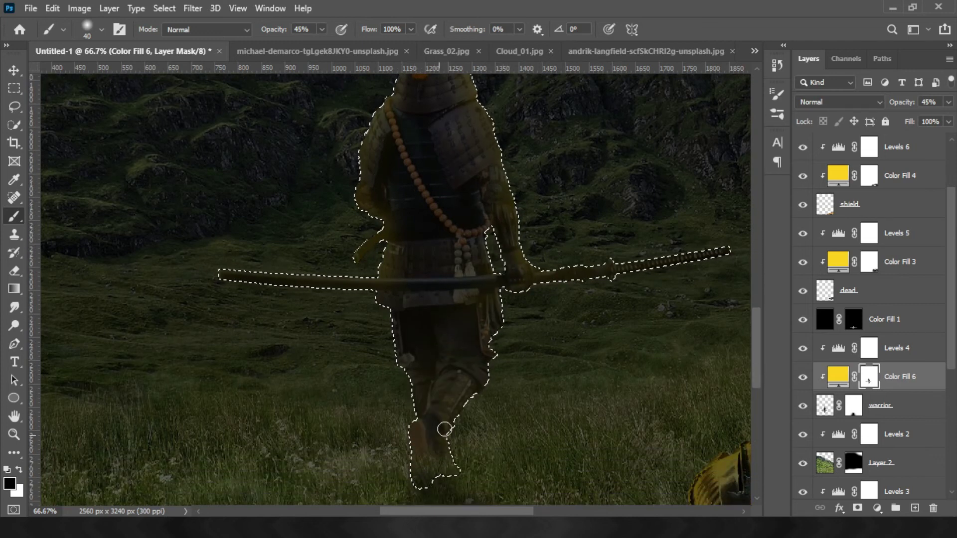
{"action": "scroll", "coordinate": [608, 378], "scroll_direction": "up", "scroll_amount": 1}
Return Color Fill 6 to 100% opacity, blend it in Overlay, and fit the composite on screen.
{"action": "left_click", "coordinate": [948, 103]}
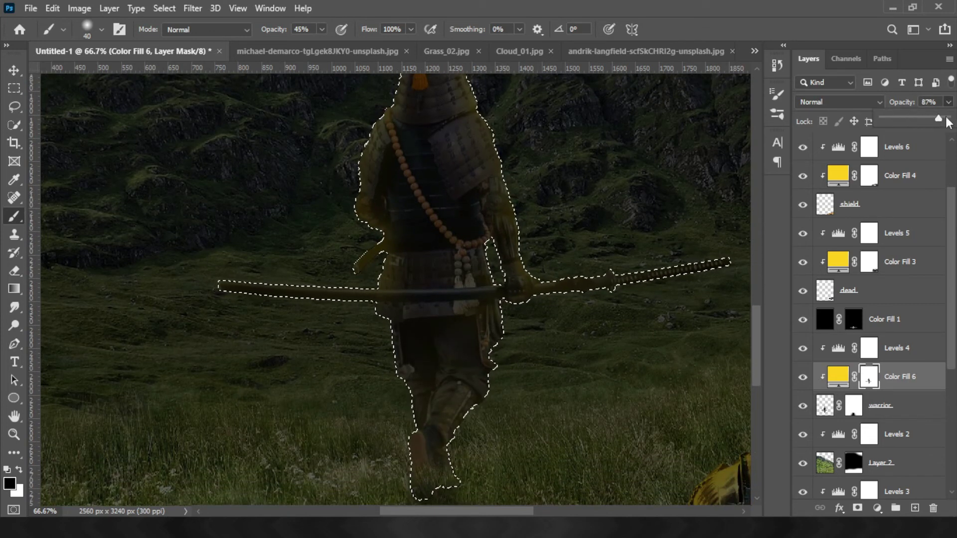
{"action": "left_click_drag", "start_coordinate": [952, 109], "coordinate": [954, 112]}
{"action": "left_click", "coordinate": [842, 379]}
{"action": "key", "text": "ctrl+d"}
{"action": "key", "text": "ctrl+minus"}
{"action": "left_click", "coordinate": [837, 102]}
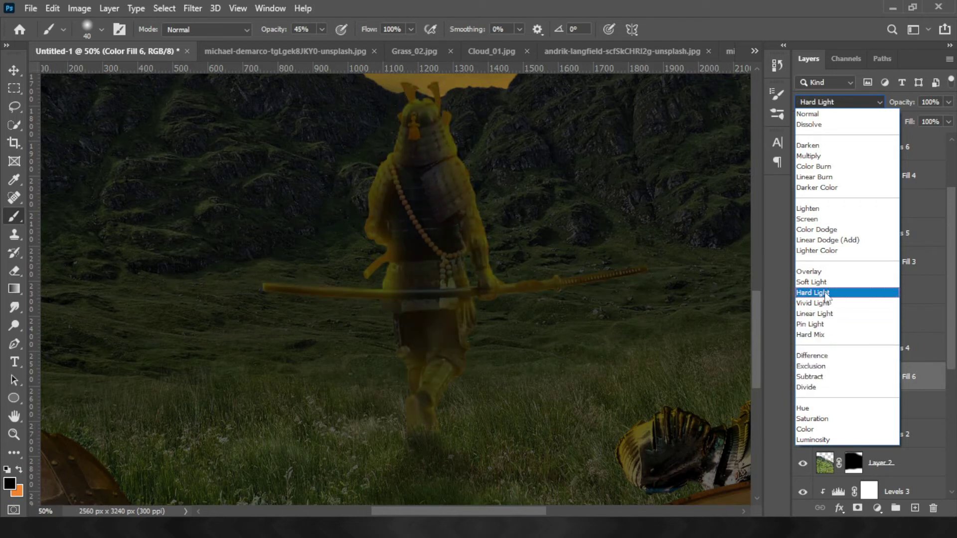
{"action": "left_click", "coordinate": [823, 276]}
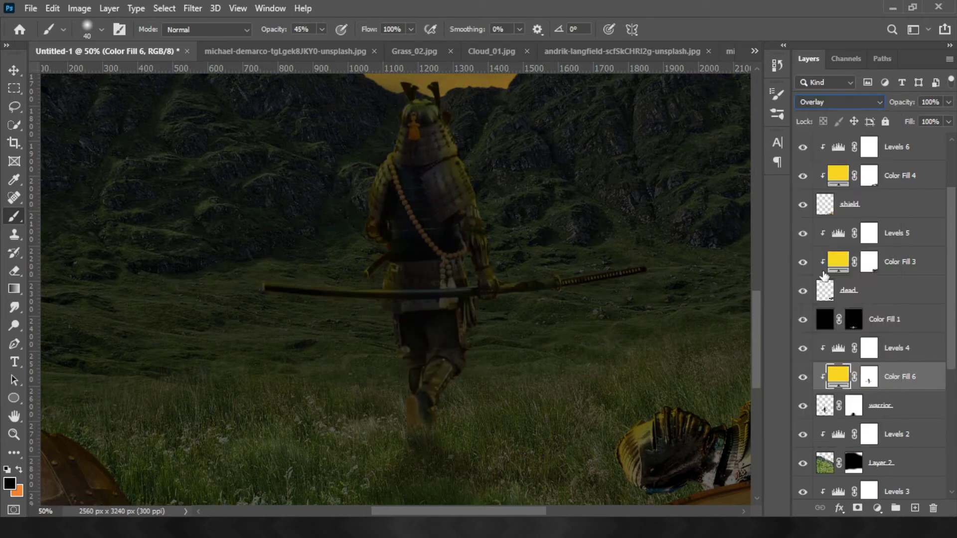
{"action": "key", "text": "ctrl+0"}
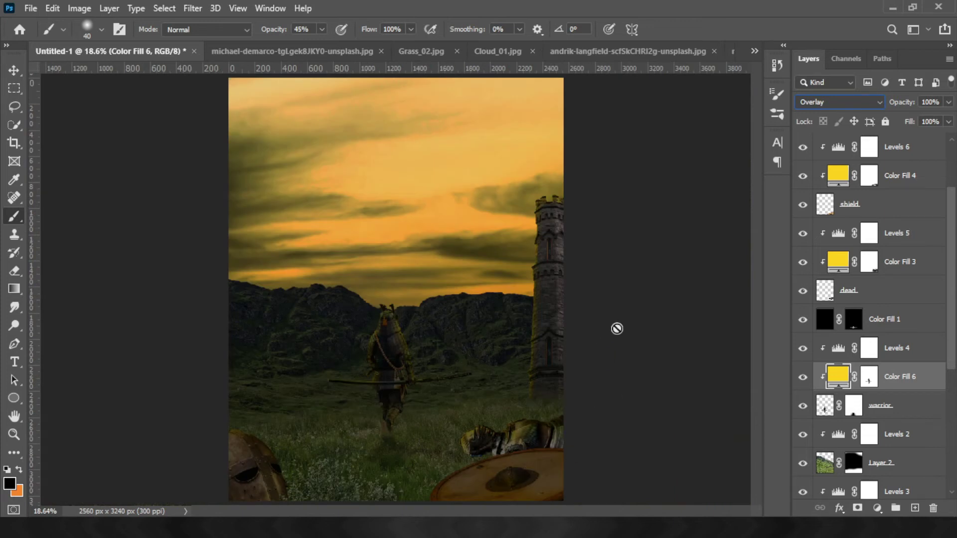
{"action": "scroll", "coordinate": [847, 299], "scroll_direction": "down", "scroll_amount": 5}
{"action": "left_click", "coordinate": [842, 456]}
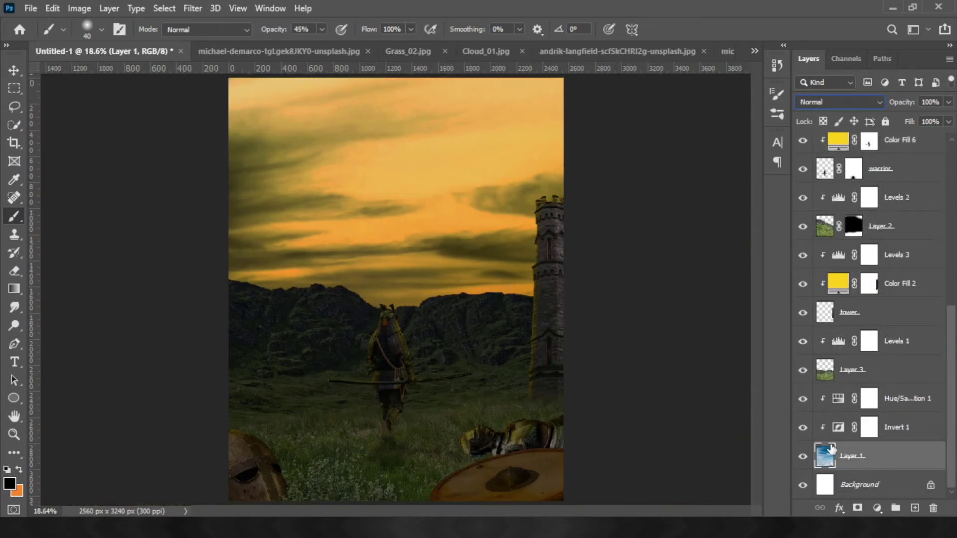
Create Layer 4 above Invert 1 and paint a broad soft white glow over the sky.
{"action": "key", "text": "ctrl+shift+alt+n"}
{"action": "left_click_drag", "start_coordinate": [836, 466], "coordinate": [836, 420]}
{"action": "left_click_drag", "start_coordinate": [836, 419], "coordinate": [839, 427]}
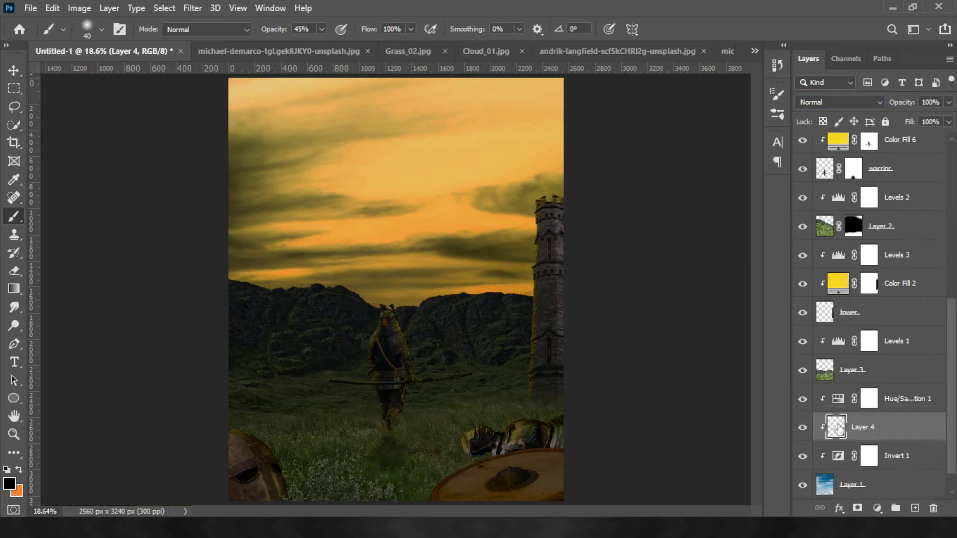
{"action": "key", "text": "x"}
{"action": "left_click", "coordinate": [493, 110]}
{"action": "key", "text": "ctrl+z"}
{"action": "left_click", "coordinate": [19, 469]}
{"action": "key", "text": "bracketright"}
{"action": "key", "text": "bracketright"}
{"action": "left_click", "coordinate": [508, 133]}
{"action": "key", "text": "bracketright"}
{"action": "key", "text": "bracketright"}
{"action": "key", "text": "bracketright"}
{"action": "key", "text": "bracketright"}
{"action": "key", "text": "bracketright"}
{"action": "key", "text": "bracketright"}
{"action": "key", "text": "bracketright"}
{"action": "key", "text": "ctrl+z"}
{"action": "key", "text": "bracketright"}
{"action": "key", "text": "bracketright"}
{"action": "key", "text": "bracketright"}
{"action": "key", "text": "bracketright"}
{"action": "key", "text": "bracketright"}
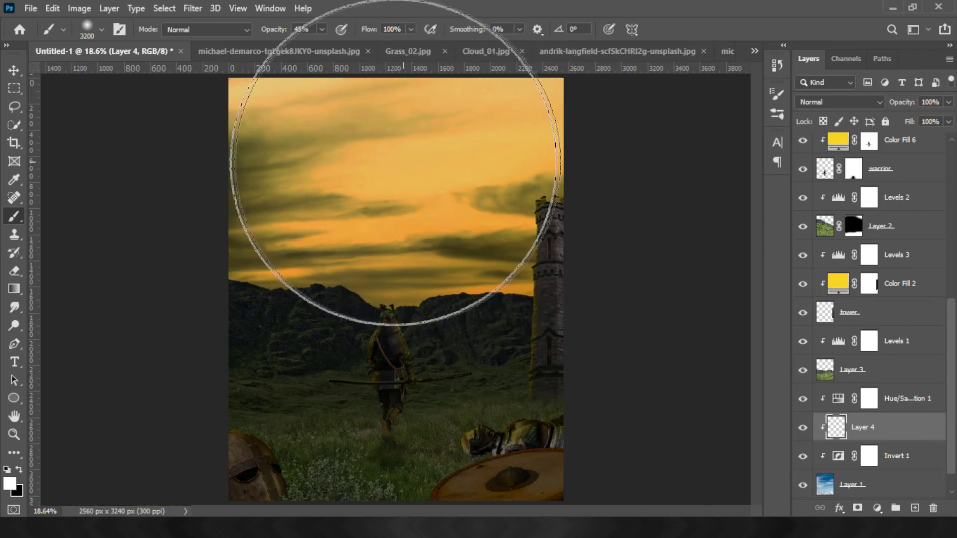
{"action": "left_click", "coordinate": [406, 201]}
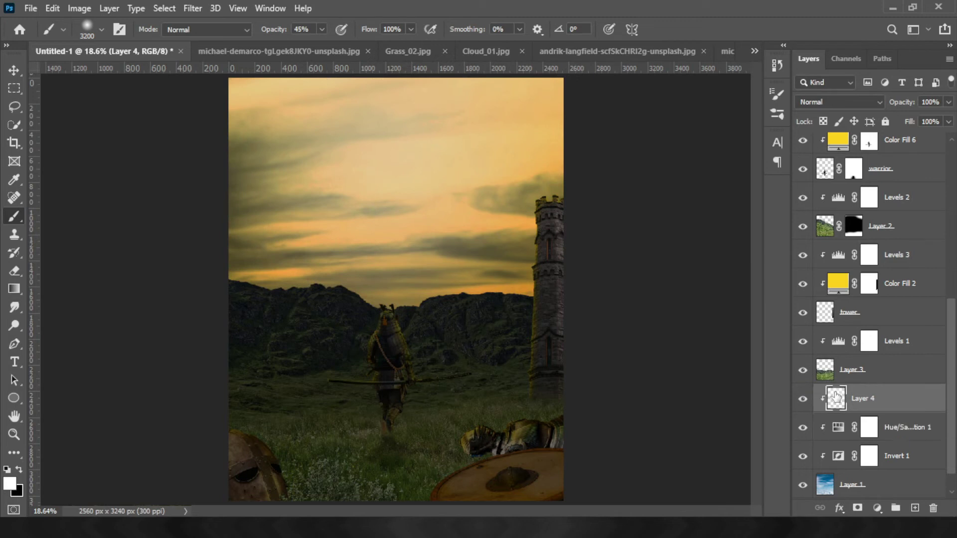
Move Layer 4 above Hue/Saturation 1 and set it to Overlay at full opacity.
{"action": "left_click_drag", "start_coordinate": [836, 429], "coordinate": [836, 397]}
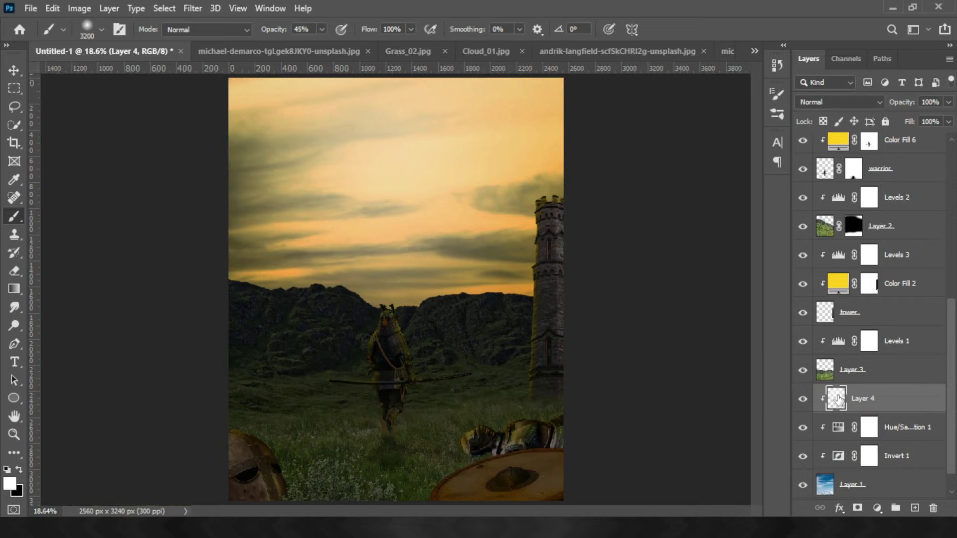
{"action": "left_click", "coordinate": [949, 102]}
{"action": "mouse_move", "coordinate": [946, 119]}
{"action": "left_mouse_down"}
{"action": "mouse_move", "coordinate": [917, 120]}
{"action": "mouse_move", "coordinate": [946, 120]}
{"action": "left_mouse_up"}
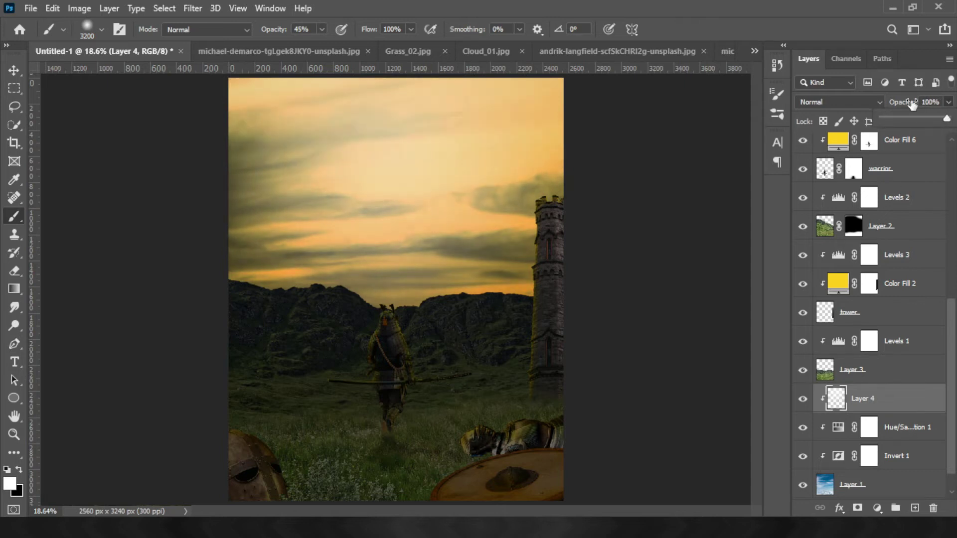
{"action": "left_click", "coordinate": [839, 102]}
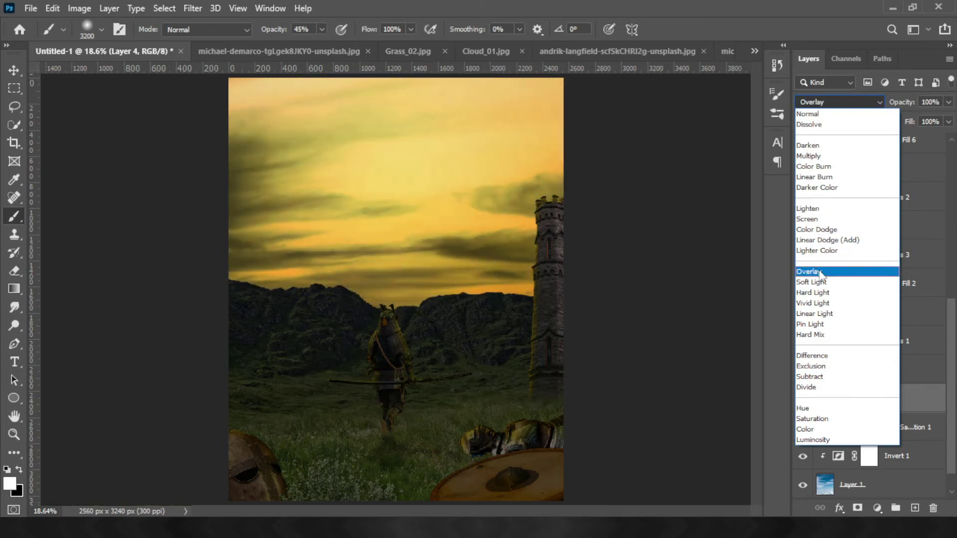
{"action": "left_click", "coordinate": [820, 272]}
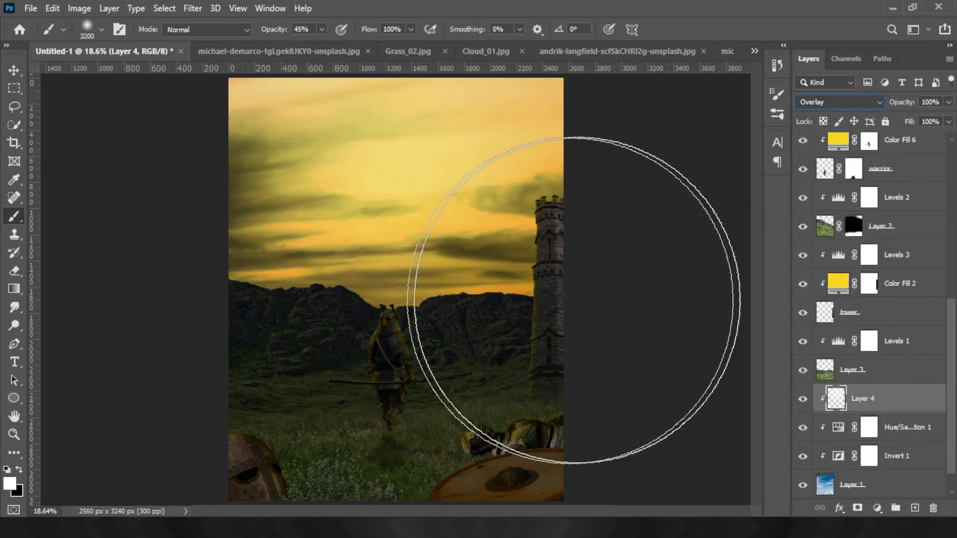
{"action": "left_click", "coordinate": [754, 49]}
Paste the sword into the composite as Layer 5 above dead, released from the clipping group.
{"action": "left_click", "coordinate": [692, 163]}
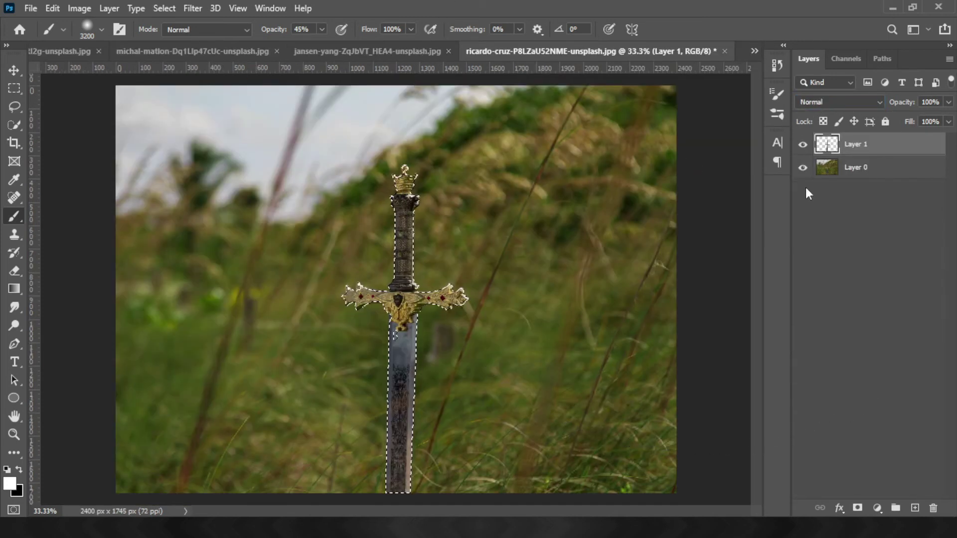
{"action": "left_click", "coordinate": [755, 50]}
{"action": "left_click", "coordinate": [698, 61]}
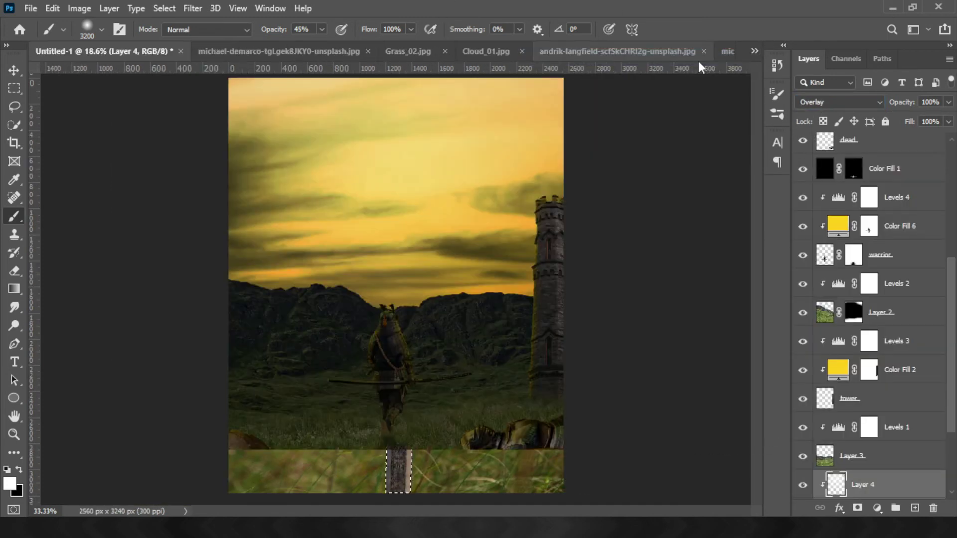
{"action": "left_click", "coordinate": [827, 145]}
{"action": "scroll", "coordinate": [884, 251], "scroll_direction": "up", "scroll_amount": 3}
{"action": "key", "text": "ctrl+alt+shift+n"}
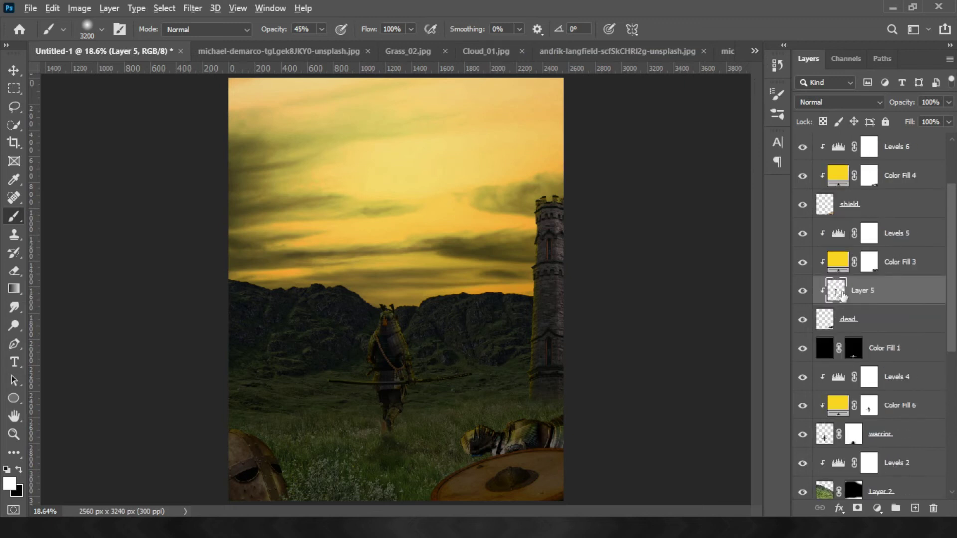
{"action": "left_click", "coordinate": [836, 305], "text": "alt"}
{"action": "key", "text": "ctrl+z"}
{"action": "left_click_drag", "start_coordinate": [826, 292], "coordinate": [840, 249]}
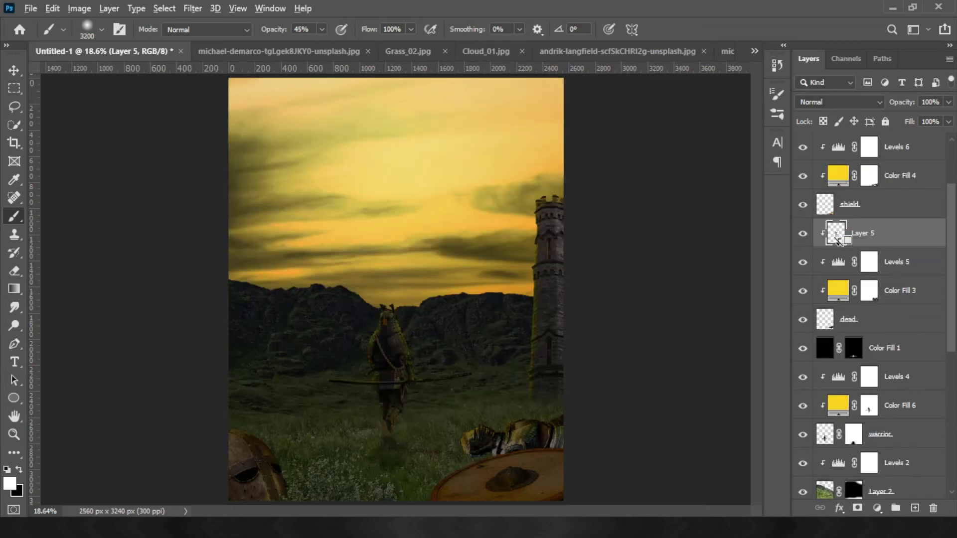
Scale the sword to about 37%, tilt it -7.08°, and set it beside the tower.
{"action": "key", "text": "ctrl+t"}
{"action": "mouse_move", "coordinate": [353, 189]}
{"action": "left_mouse_down"}
{"action": "mouse_move", "coordinate": [535, 362]}
{"action": "mouse_move", "coordinate": [528, 342]}
{"action": "left_mouse_up"}
{"action": "key", "text": "ctrl+plus"}
{"action": "key", "text": "ctrl+plus"}
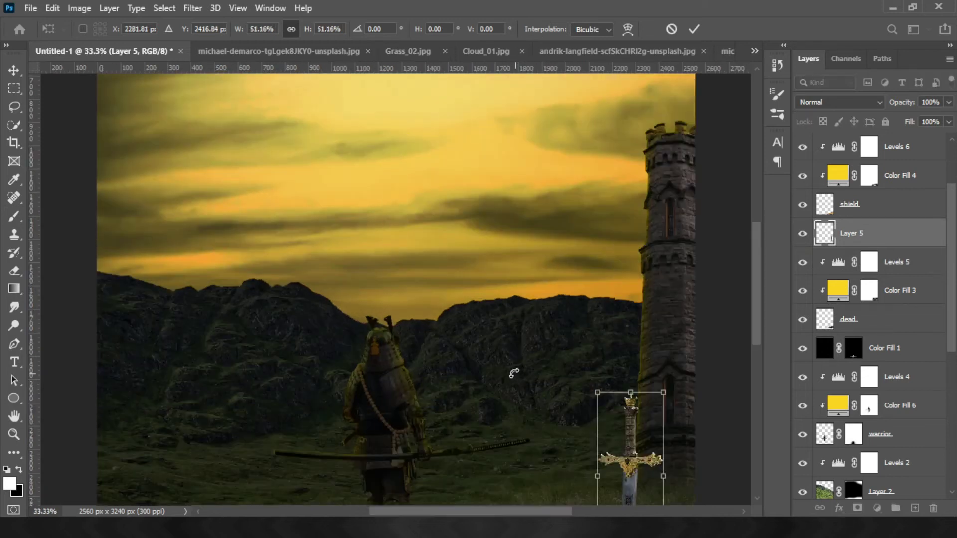
{"action": "mouse_move", "coordinate": [433, 299]}
{"action": "left_mouse_down"}
{"action": "mouse_move", "coordinate": [409, 283]}
{"action": "mouse_move", "coordinate": [459, 284]}
{"action": "left_mouse_up"}
{"action": "left_click_drag", "start_coordinate": [438, 251], "coordinate": [441, 275]}
{"action": "left_click_drag", "start_coordinate": [482, 324], "coordinate": [480, 302]}
{"action": "left_click_drag", "start_coordinate": [435, 244], "coordinate": [429, 252]}
{"action": "left_click_drag", "start_coordinate": [471, 279], "coordinate": [473, 286]}
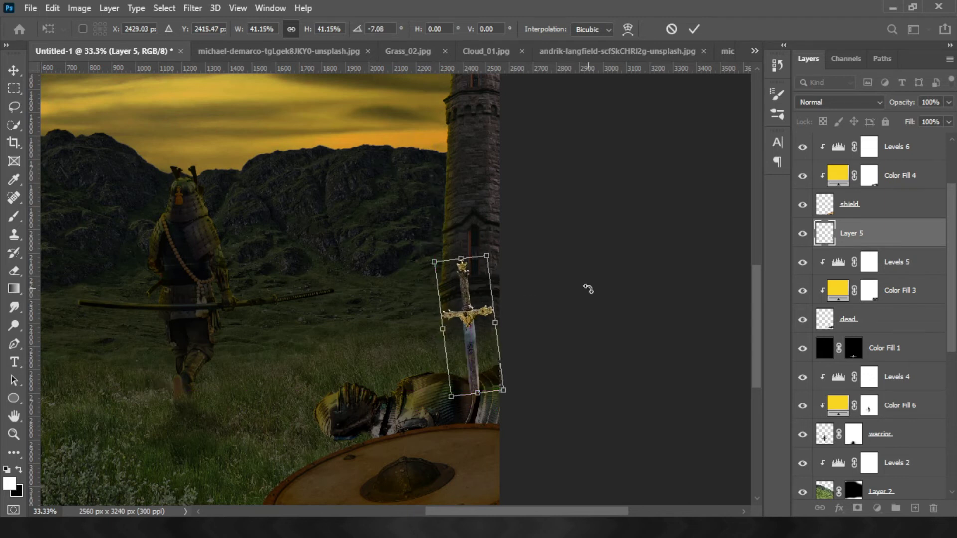
{"action": "left_click_drag", "start_coordinate": [434, 261], "coordinate": [439, 271]}
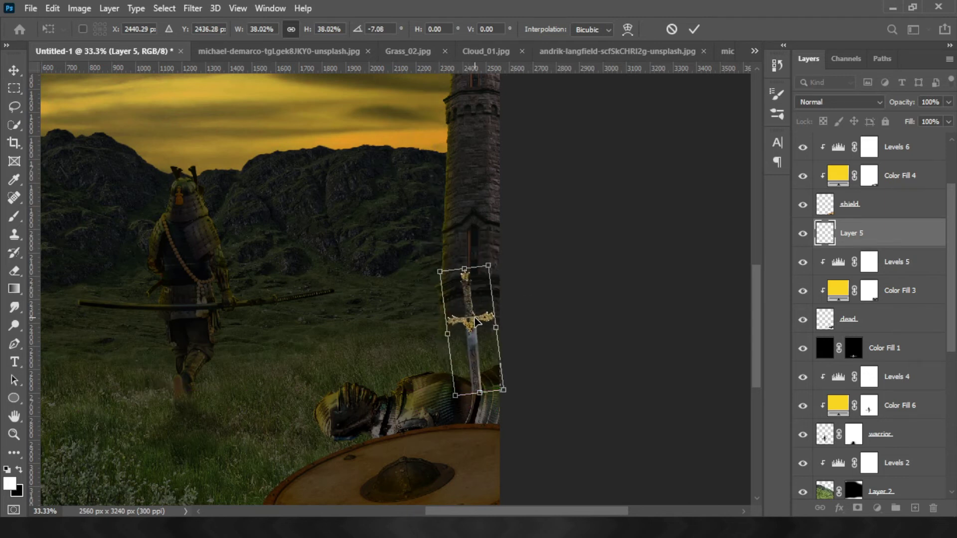
{"action": "left_click_drag", "start_coordinate": [476, 322], "coordinate": [479, 327]}
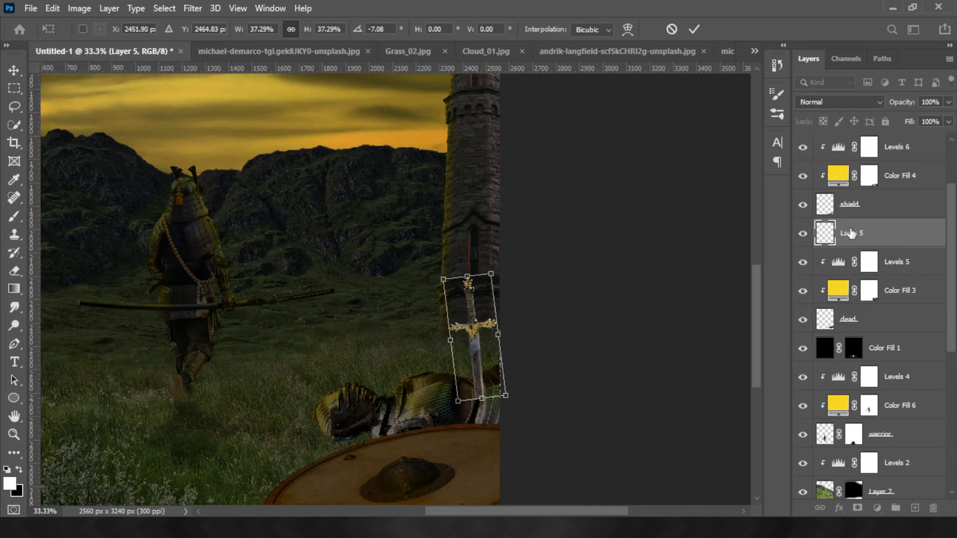
{"action": "key", "text": "Return"}
Copy the yellow hex value from Color Fill 3's colour settings.
{"action": "key", "text": "b"}
{"action": "left_click", "coordinate": [878, 512]}
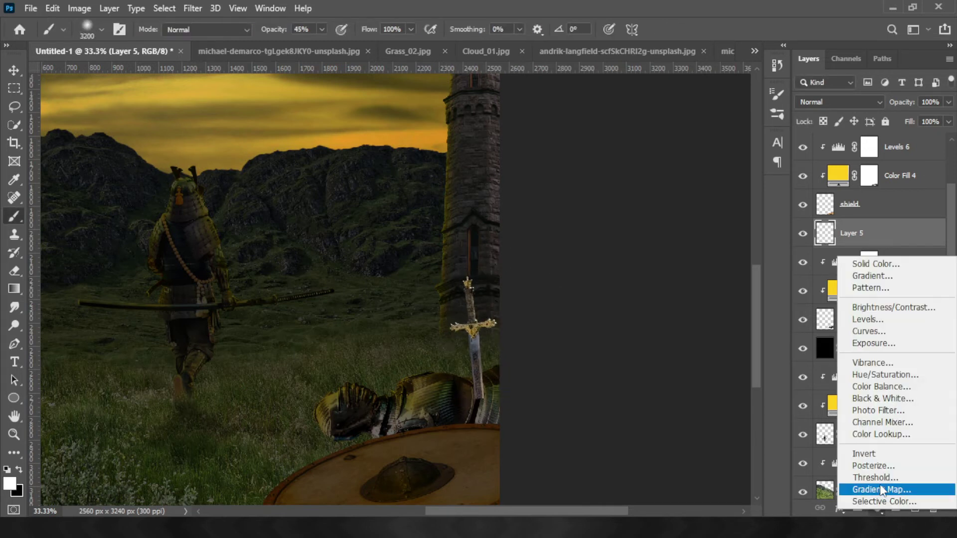
{"action": "key", "text": "Escape"}
{"action": "left_click", "coordinate": [840, 294]}
{"action": "double_click", "coordinate": [840, 294]}
{"action": "right_click", "coordinate": [798, 335]}
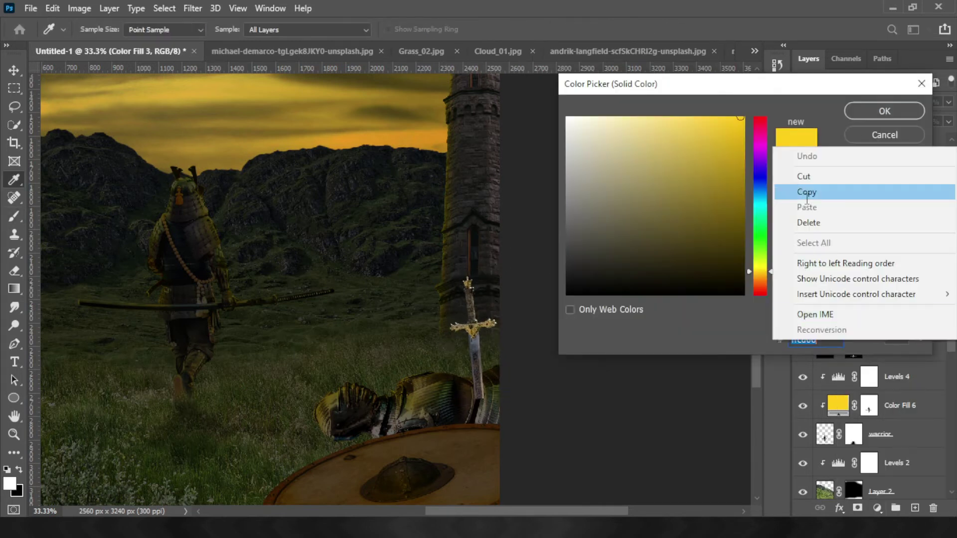
{"action": "left_click", "coordinate": [801, 190]}
{"action": "left_click", "coordinate": [882, 115]}
Rename Layer 5 to 'sword' and add a clipped Levels 8 with output white lowered to 140.
{"action": "double_click", "coordinate": [851, 233]}
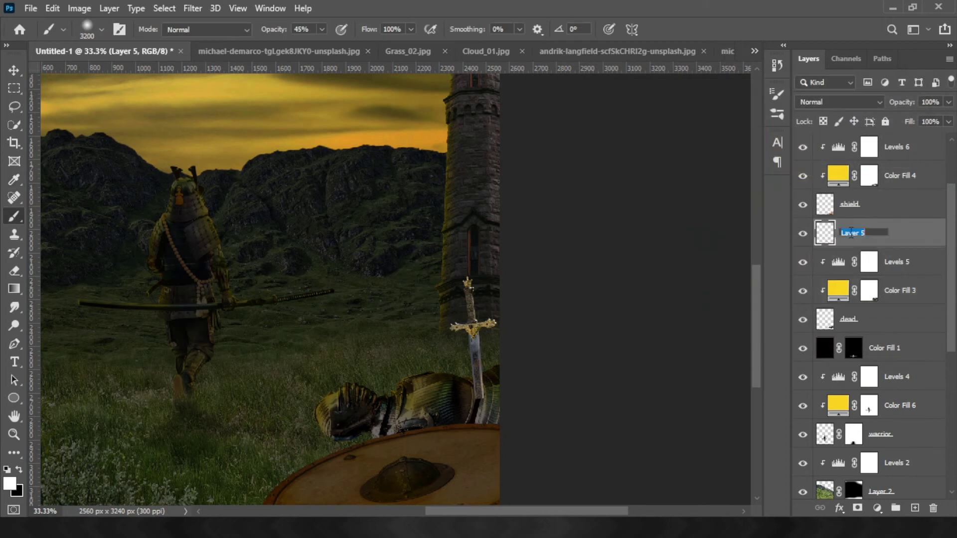
{"action": "type", "text": "sword"}
{"action": "left_click", "coordinate": [827, 237]}
{"action": "left_click", "coordinate": [878, 508]}
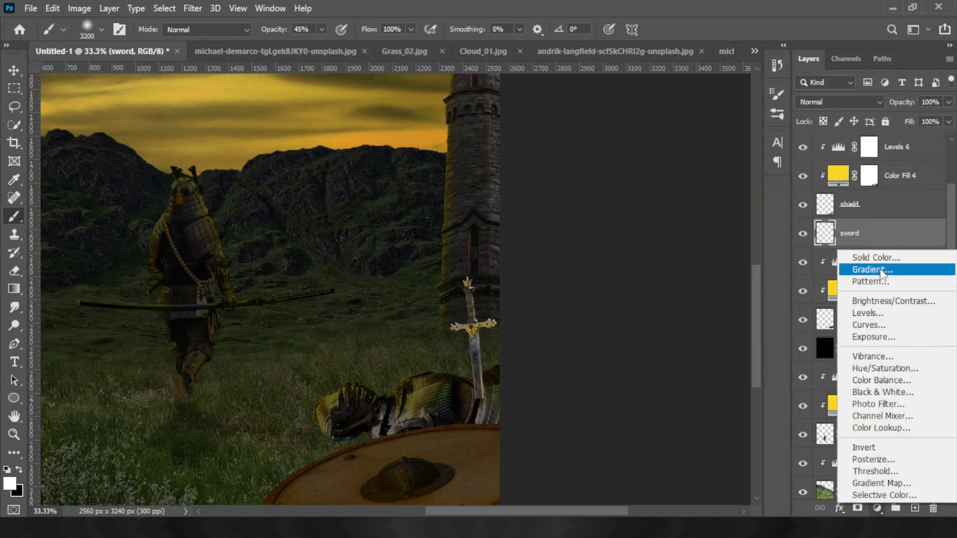
{"action": "left_click", "coordinate": [857, 316]}
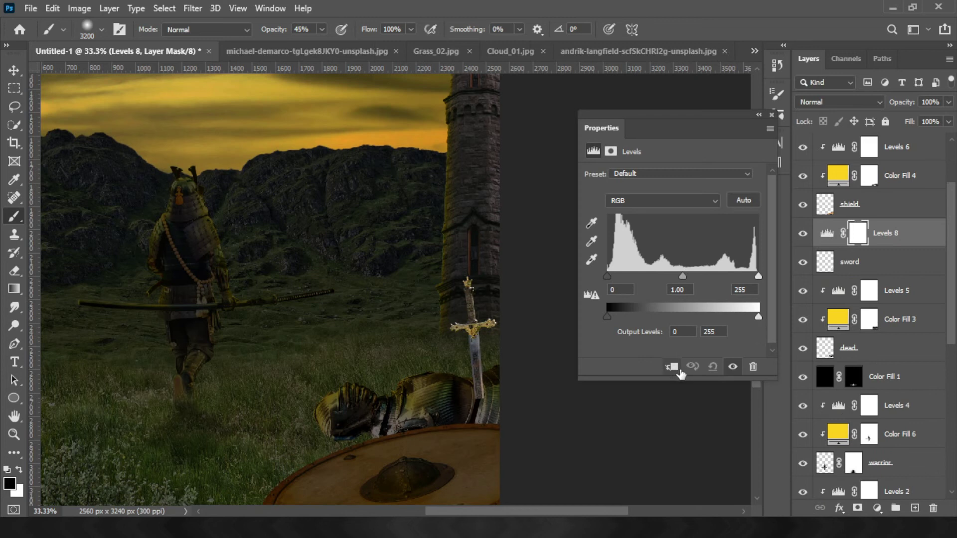
{"action": "left_click", "coordinate": [671, 366]}
{"action": "left_click_drag", "start_coordinate": [758, 316], "coordinate": [732, 317]}
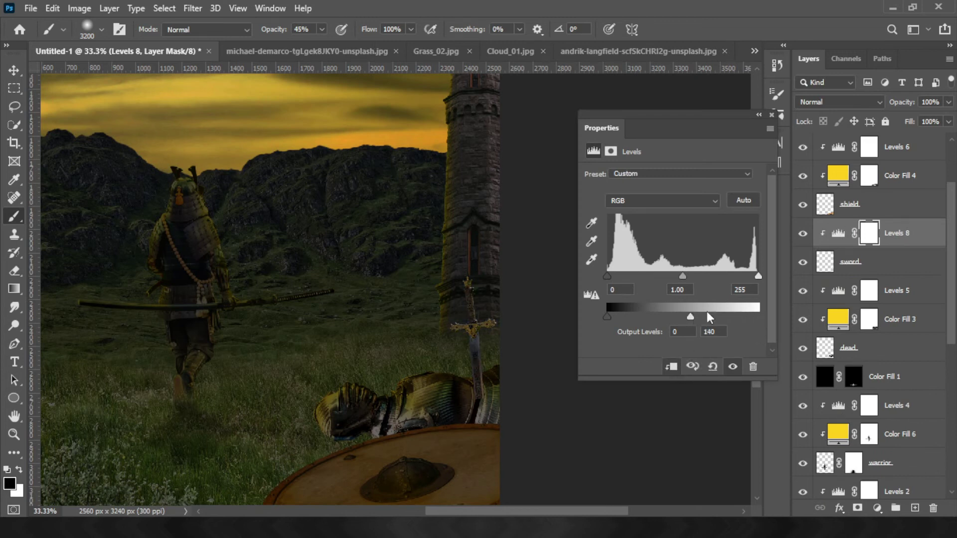
{"action": "left_click", "coordinate": [776, 117]}
Add a clipped Color Fill 7 in the copied yellow, placed below Levels 8.
{"action": "left_click", "coordinate": [875, 508]}
{"action": "left_click", "coordinate": [876, 260]}
{"action": "left_click", "coordinate": [838, 434]}
{"action": "left_click", "coordinate": [872, 121]}
{"action": "left_click", "coordinate": [824, 247], "text": "alt"}
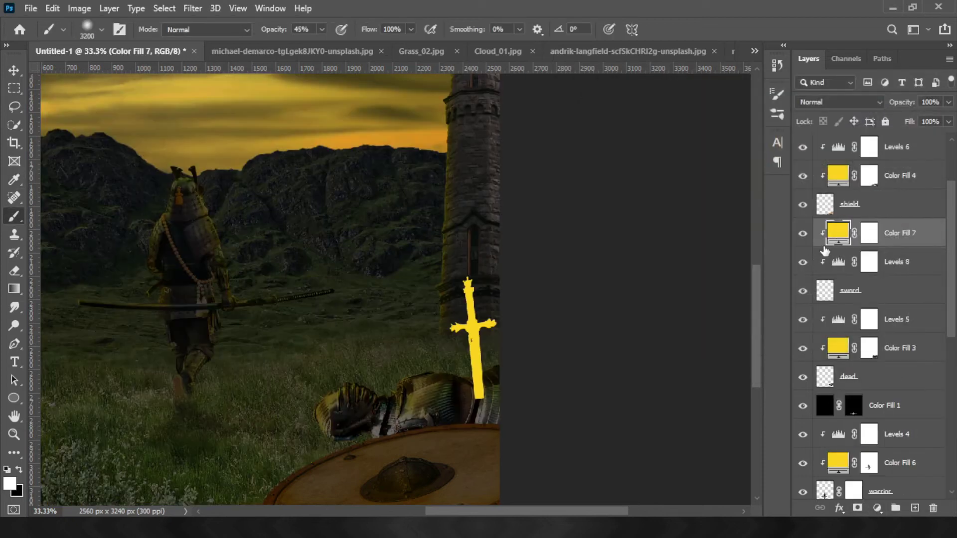
{"action": "left_click_drag", "start_coordinate": [842, 233], "coordinate": [843, 274]}
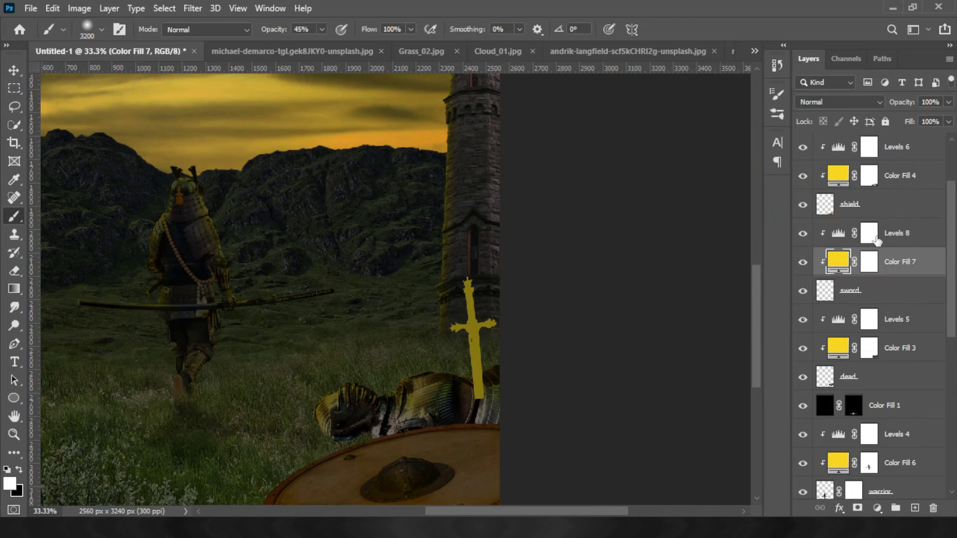
{"action": "left_click", "coordinate": [826, 293]}
{"action": "left_click", "coordinate": [827, 293], "text": "ctrl"}
Contract the sword selection and erase yellow from inside the sword on Color Fill 7's mask.
{"action": "left_click", "coordinate": [164, 9]}
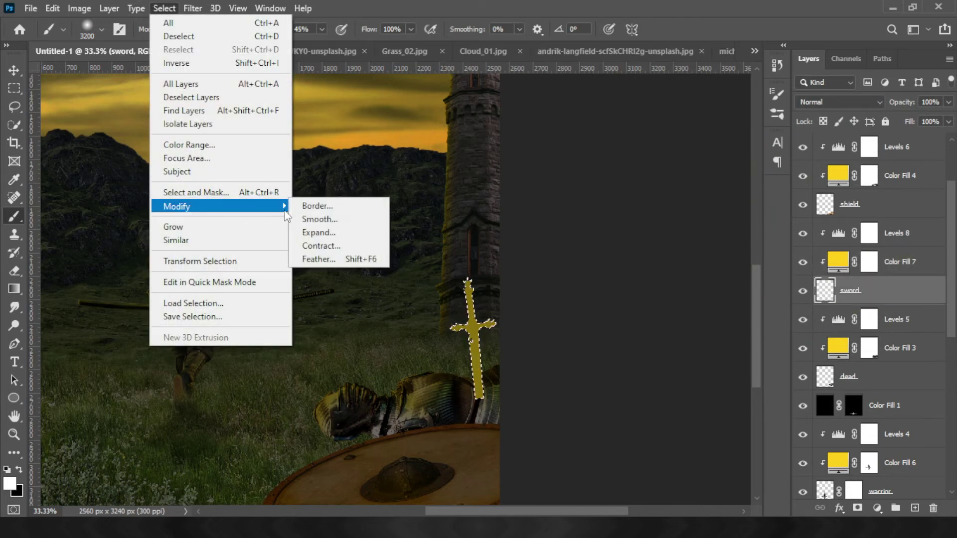
{"action": "left_click", "coordinate": [321, 246]}
{"action": "left_click", "coordinate": [544, 164]}
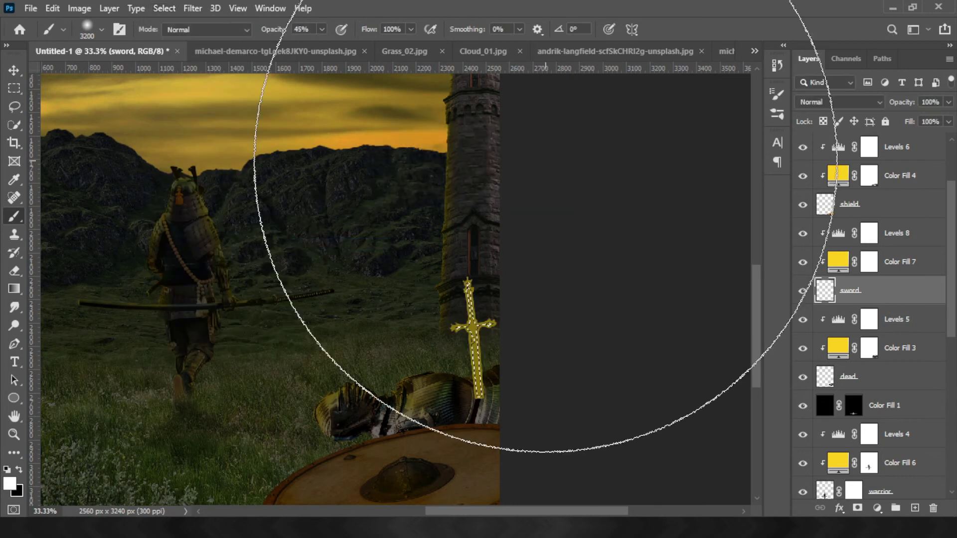
{"action": "left_click", "coordinate": [869, 261]}
{"action": "key", "text": "x"}
{"action": "key", "text": "bracketleft"}
{"action": "key", "text": "bracketleft"}
{"action": "key", "text": "bracketleft"}
{"action": "key", "text": "bracketleft"}
{"action": "key", "text": "bracketleft"}
{"action": "key", "text": "bracketleft"}
{"action": "left_click_drag", "start_coordinate": [472, 321], "coordinate": [478, 338]}
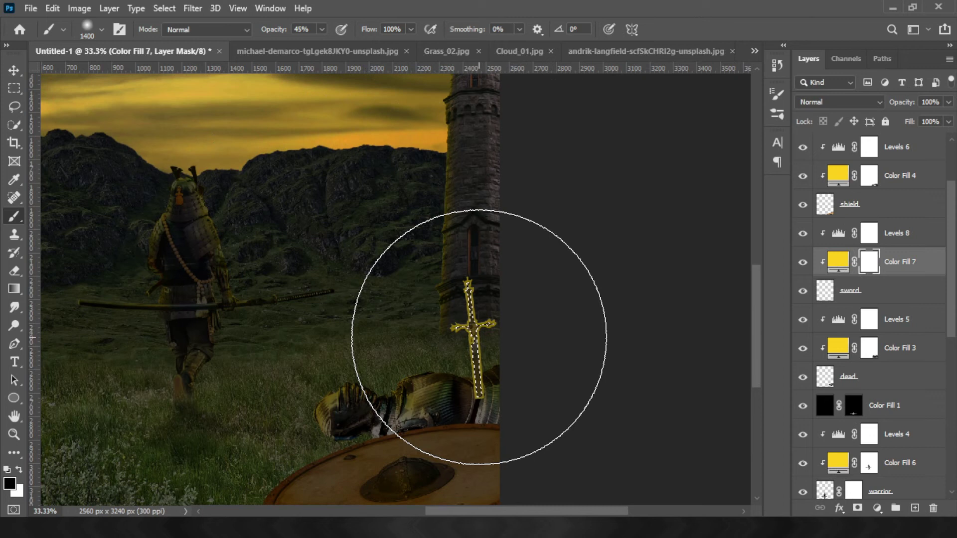
With a size 35, 45% opacity brush, tint the sword's pommel and grip yellow.
{"action": "scroll", "coordinate": [478, 337], "scroll_direction": "up", "scroll_amount": 3}
{"action": "scroll", "coordinate": [478, 337], "scroll_direction": "up", "scroll_amount": 1}
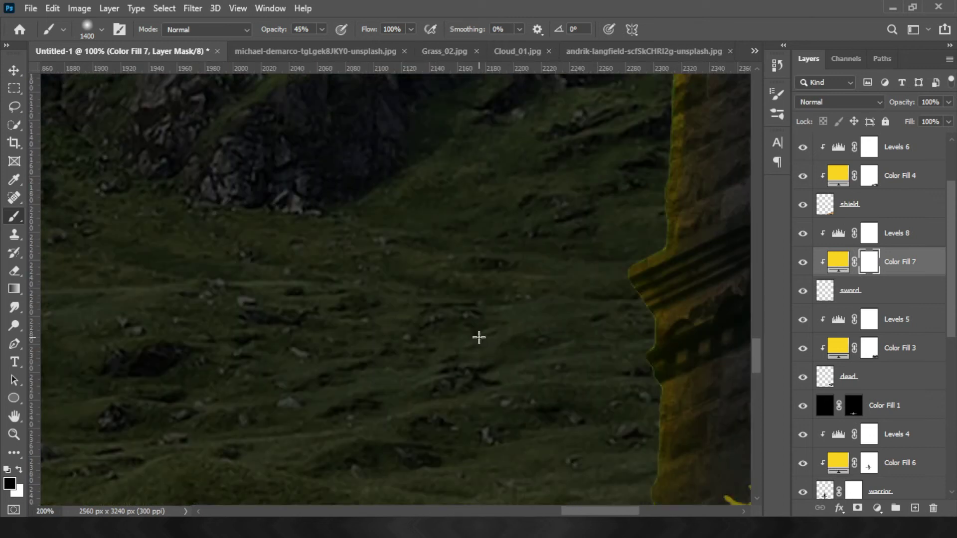
{"action": "left_click_drag", "start_coordinate": [436, 357], "coordinate": [176, 299]}
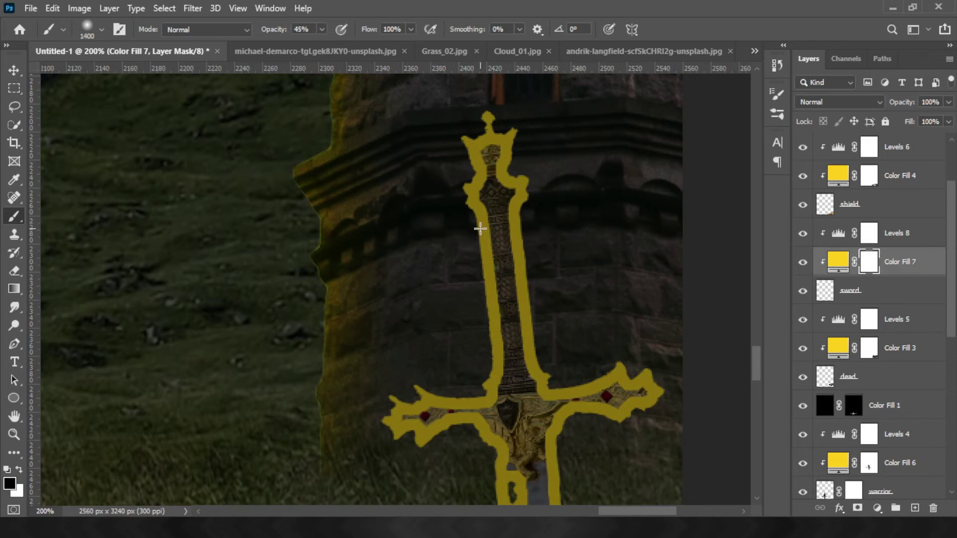
{"action": "left_click", "coordinate": [103, 31]}
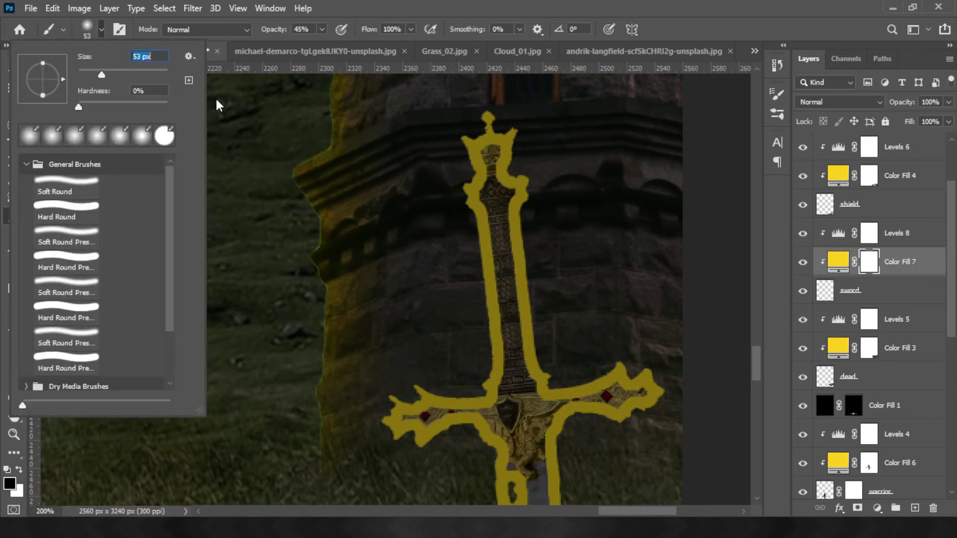
{"action": "left_click", "coordinate": [504, 238]}
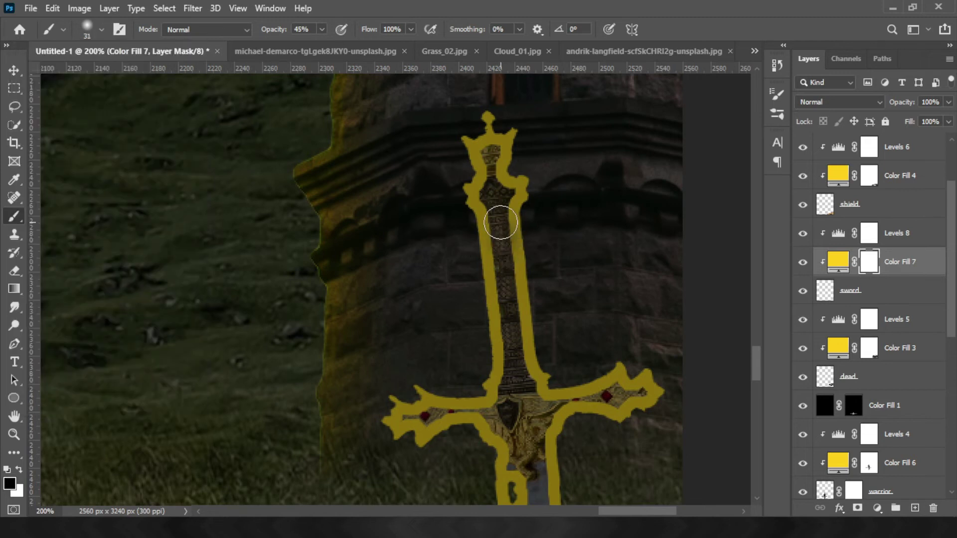
{"action": "mouse_move", "coordinate": [495, 200]}
{"action": "left_mouse_down"}
{"action": "mouse_move", "coordinate": [504, 292]}
{"action": "mouse_move", "coordinate": [489, 197]}
{"action": "mouse_move", "coordinate": [493, 154]}
{"action": "mouse_move", "coordinate": [481, 149]}
{"action": "mouse_move", "coordinate": [489, 166]}
{"action": "mouse_move", "coordinate": [487, 121]}
{"action": "mouse_move", "coordinate": [512, 150]}
{"action": "mouse_move", "coordinate": [529, 397]}
{"action": "mouse_move", "coordinate": [530, 385]}
{"action": "left_mouse_up"}
{"action": "key", "text": "]"}
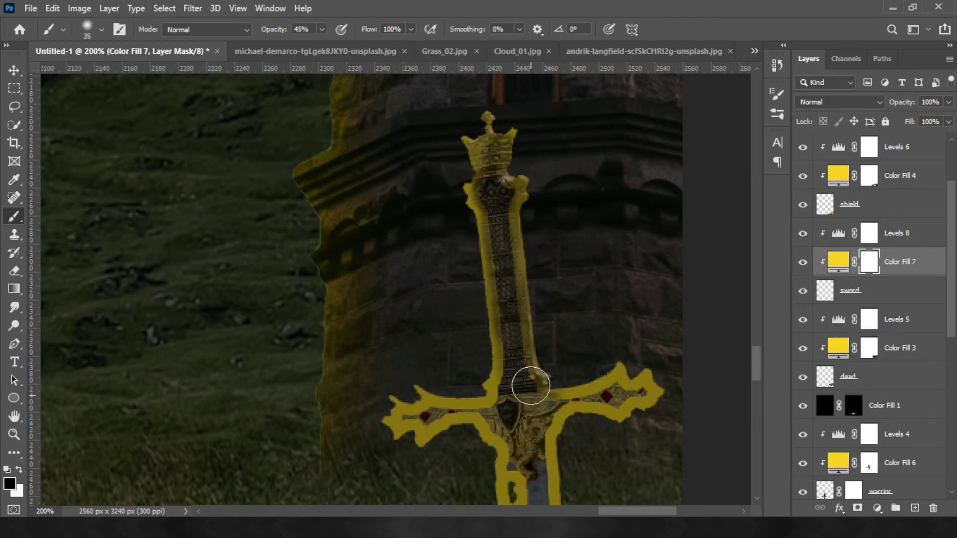
{"action": "mouse_move", "coordinate": [492, 206]}
{"action": "left_mouse_down"}
{"action": "mouse_move", "coordinate": [515, 182]}
{"action": "mouse_move", "coordinate": [517, 415]}
{"action": "mouse_move", "coordinate": [397, 442]}
{"action": "mouse_move", "coordinate": [487, 425]}
{"action": "mouse_move", "coordinate": [500, 435]}
{"action": "mouse_move", "coordinate": [521, 413]}
{"action": "mouse_move", "coordinate": [666, 397]}
{"action": "mouse_move", "coordinate": [493, 450]}
{"action": "left_mouse_up"}
Clear the yellow from the blade's left and right edges and give the sword layer a mask.
{"action": "scroll", "coordinate": [533, 256], "scroll_direction": "down", "scroll_amount": 3}
{"action": "mouse_move", "coordinate": [518, 299]}
{"action": "left_mouse_down"}
{"action": "mouse_move", "coordinate": [510, 396]}
{"action": "mouse_move", "coordinate": [512, 316]}
{"action": "left_mouse_up"}
{"action": "scroll", "coordinate": [605, 225], "scroll_direction": "down", "scroll_amount": 2}
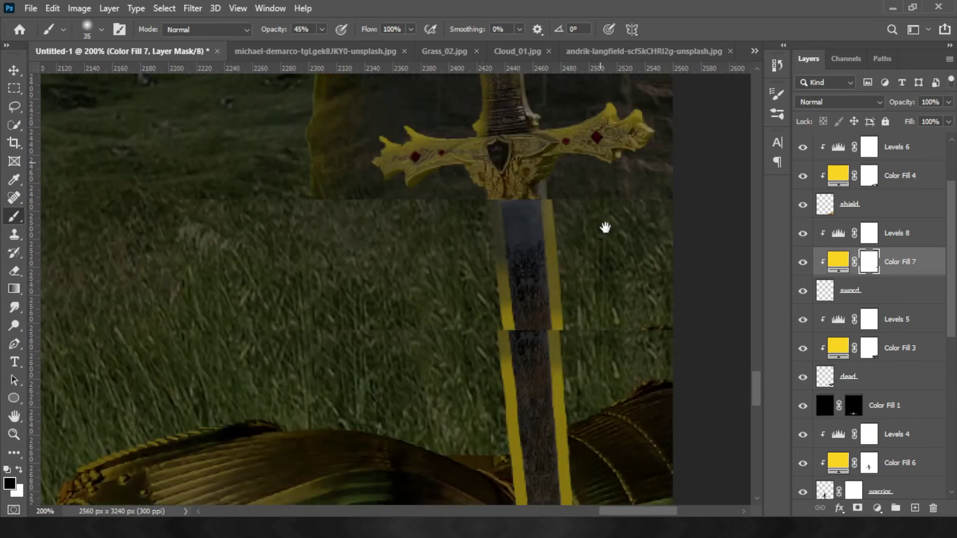
{"action": "scroll", "coordinate": [607, 227], "scroll_direction": "down", "scroll_amount": 1}
{"action": "mouse_move", "coordinate": [532, 249]}
{"action": "left_mouse_down"}
{"action": "mouse_move", "coordinate": [508, 203]}
{"action": "mouse_move", "coordinate": [498, 252]}
{"action": "mouse_move", "coordinate": [549, 254]}
{"action": "mouse_move", "coordinate": [557, 388]}
{"action": "left_mouse_up"}
{"action": "scroll", "coordinate": [553, 282], "scroll_direction": "down", "scroll_amount": 1}
{"action": "scroll", "coordinate": [548, 294], "scroll_direction": "down", "scroll_amount": 2}
{"action": "mouse_move", "coordinate": [547, 299]}
{"action": "left_mouse_down"}
{"action": "mouse_move", "coordinate": [588, 274]}
{"action": "mouse_move", "coordinate": [574, 371]}
{"action": "mouse_move", "coordinate": [530, 348]}
{"action": "mouse_move", "coordinate": [533, 357]}
{"action": "mouse_move", "coordinate": [507, 297]}
{"action": "mouse_move", "coordinate": [515, 276]}
{"action": "mouse_move", "coordinate": [583, 318]}
{"action": "mouse_move", "coordinate": [586, 254]}
{"action": "mouse_move", "coordinate": [594, 299]}
{"action": "mouse_move", "coordinate": [585, 261]}
{"action": "mouse_move", "coordinate": [607, 289]}
{"action": "mouse_move", "coordinate": [589, 244]}
{"action": "mouse_move", "coordinate": [589, 299]}
{"action": "mouse_move", "coordinate": [587, 242]}
{"action": "mouse_move", "coordinate": [613, 290]}
{"action": "mouse_move", "coordinate": [600, 257]}
{"action": "mouse_move", "coordinate": [587, 259]}
{"action": "mouse_move", "coordinate": [590, 273]}
{"action": "left_mouse_up"}
{"action": "left_click", "coordinate": [825, 299]}
{"action": "left_click", "coordinate": [858, 508]}
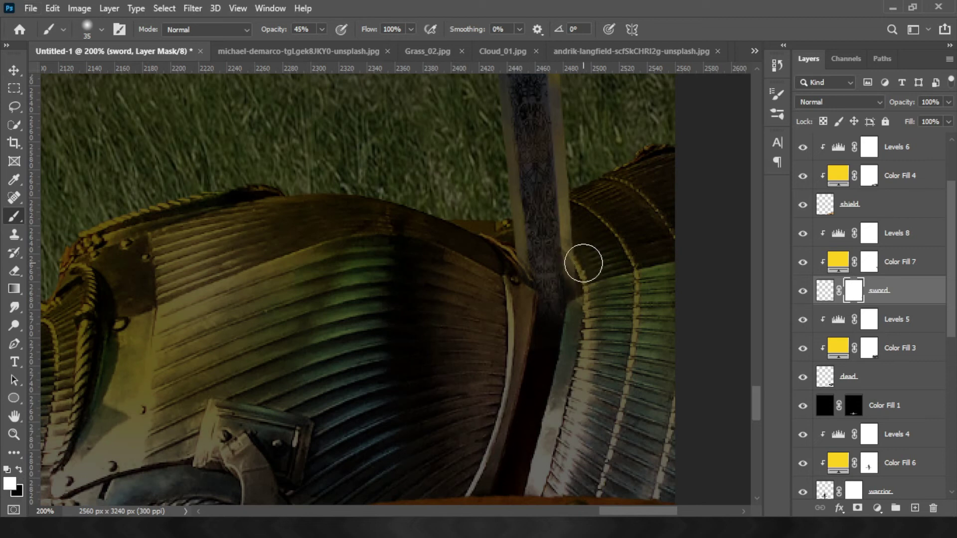
Fit the full composite on screen to check the sword planted behind the armour.
{"action": "key", "text": "ctrl+0"}
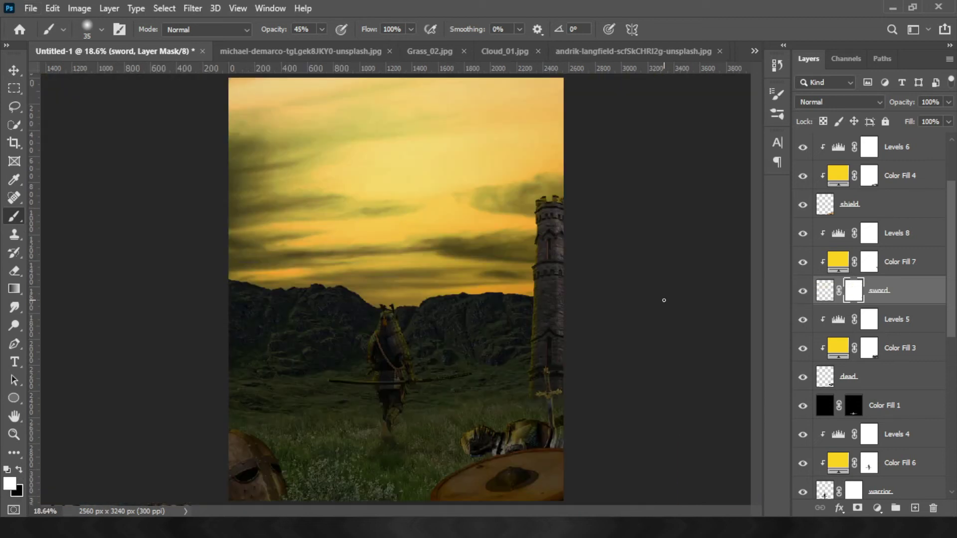
Create Layer 5 above Levels 8 and paint soft black shading where the blade enters the armour.
{"action": "scroll", "coordinate": [668, 306], "scroll_direction": "up", "scroll_amount": 5}
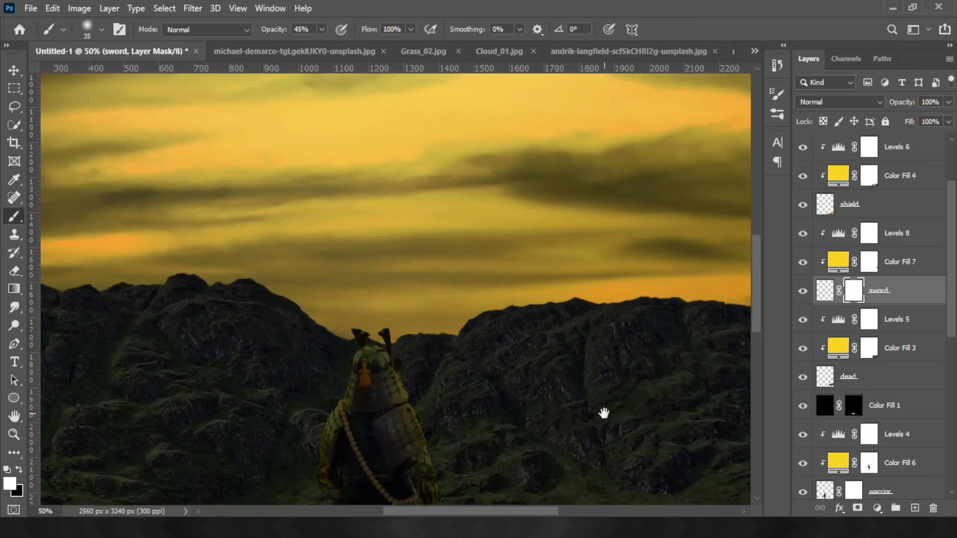
{"action": "left_click_drag", "start_coordinate": [602, 412], "coordinate": [409, 316]}
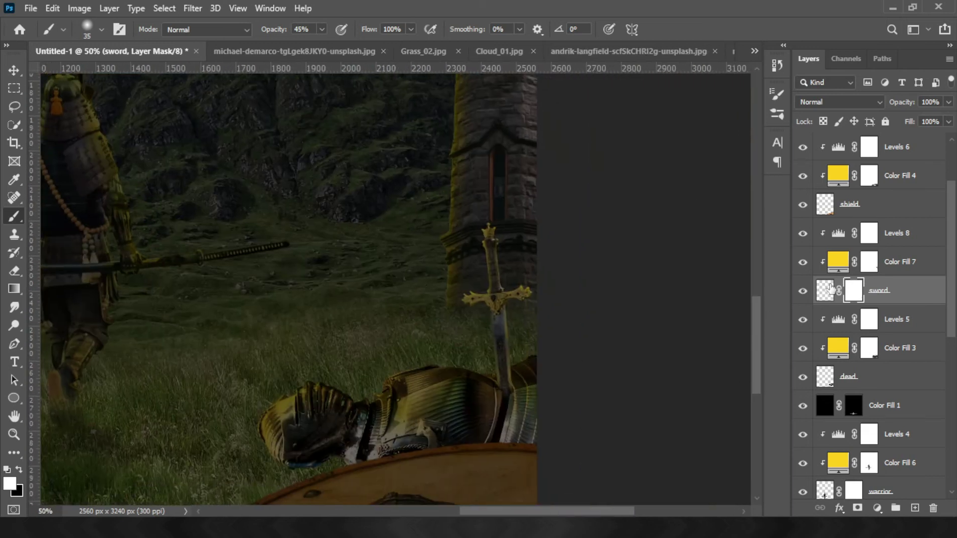
{"action": "left_click", "coordinate": [827, 290]}
{"action": "left_click", "coordinate": [914, 508]}
{"action": "left_click_drag", "start_coordinate": [837, 290], "coordinate": [836, 234]}
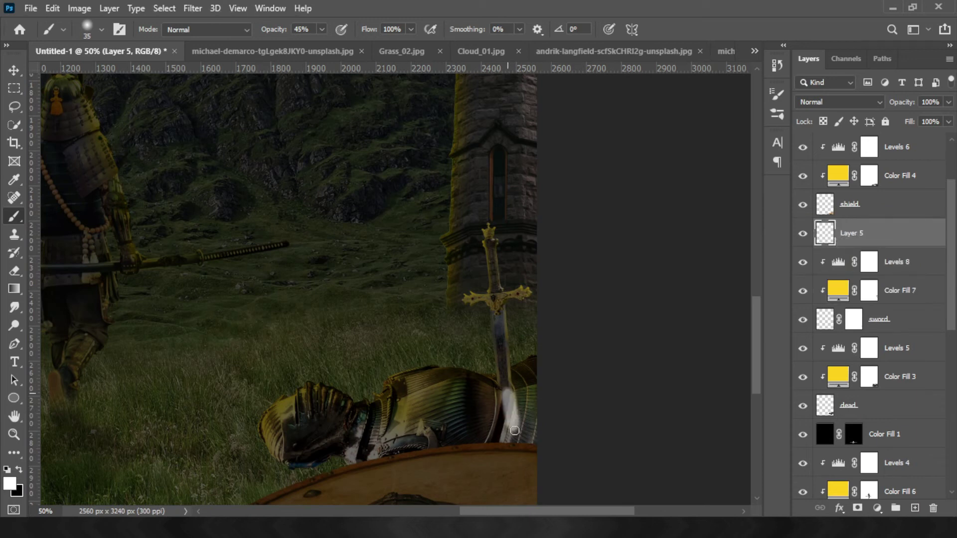
{"action": "left_click_drag", "start_coordinate": [507, 408], "coordinate": [520, 440]}
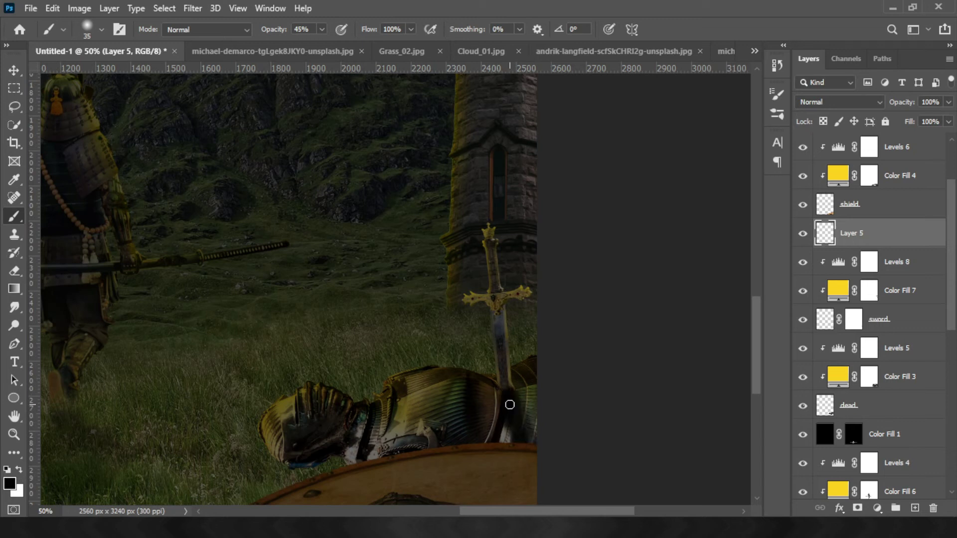
{"action": "scroll", "coordinate": [468, 424], "scroll_direction": "down", "scroll_amount": 3}
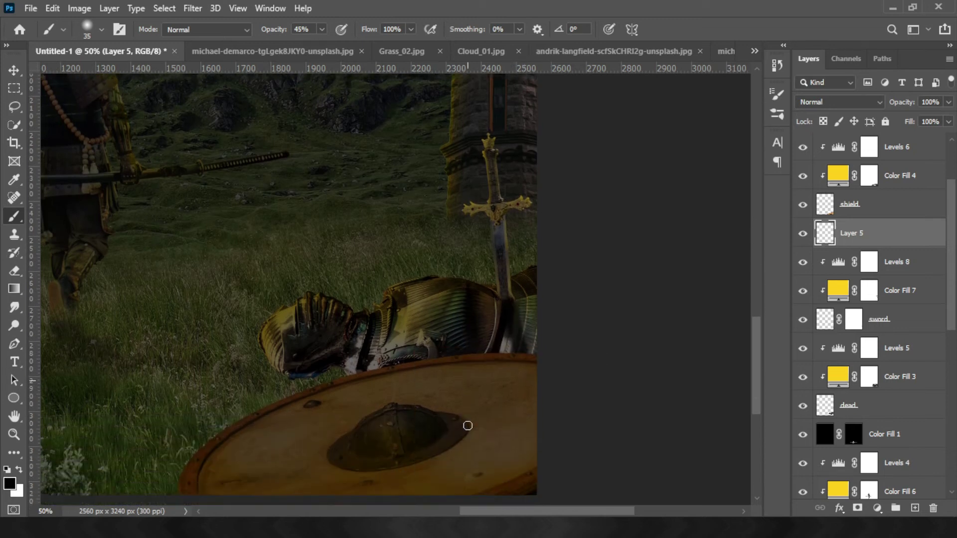
{"action": "scroll", "coordinate": [467, 425], "scroll_direction": "down", "scroll_amount": 2}
{"action": "key", "text": "ctrl+0"}
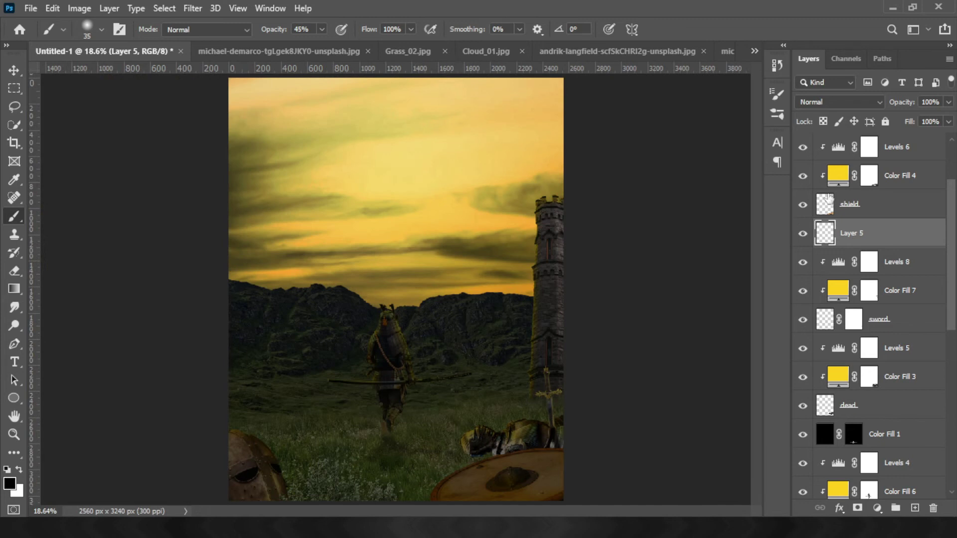
{"action": "scroll", "coordinate": [830, 200], "scroll_direction": "up", "scroll_amount": 2}
Stamp all visible layers into Layer 6 above Levels 7 and raise its Camera Raw Temperature.
{"action": "left_click", "coordinate": [835, 148]}
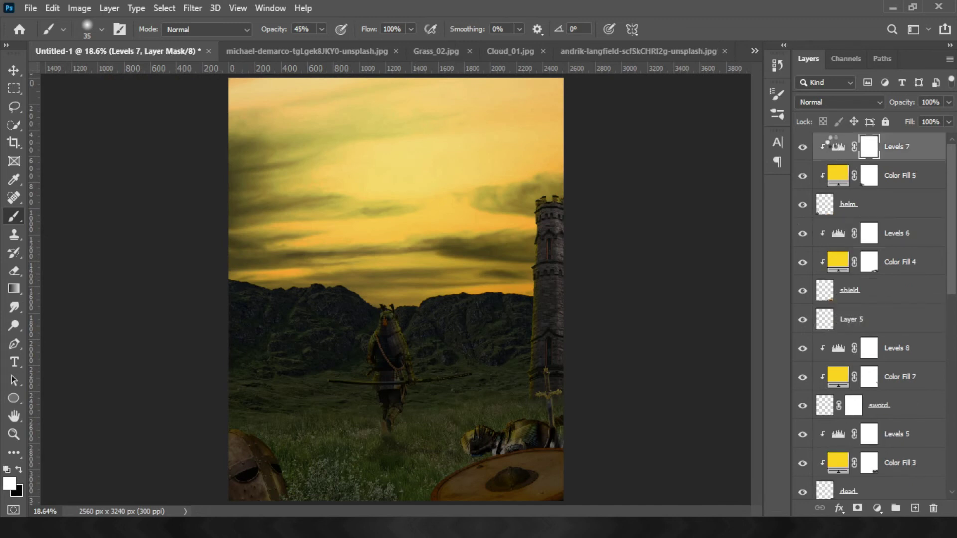
{"action": "key", "text": "x"}
{"action": "key", "text": "ctrl+shift+alt+e"}
{"action": "left_click", "coordinate": [192, 9]}
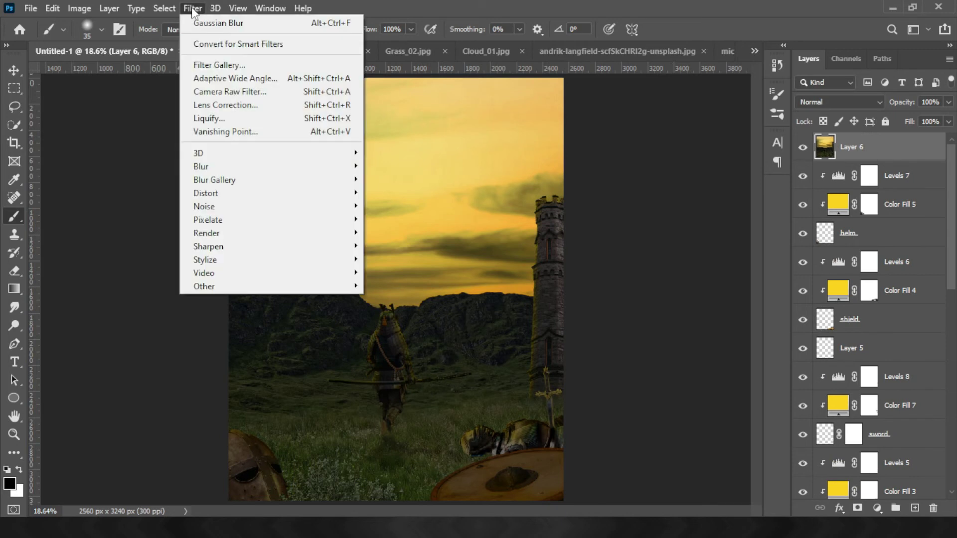
{"action": "left_click", "coordinate": [216, 88]}
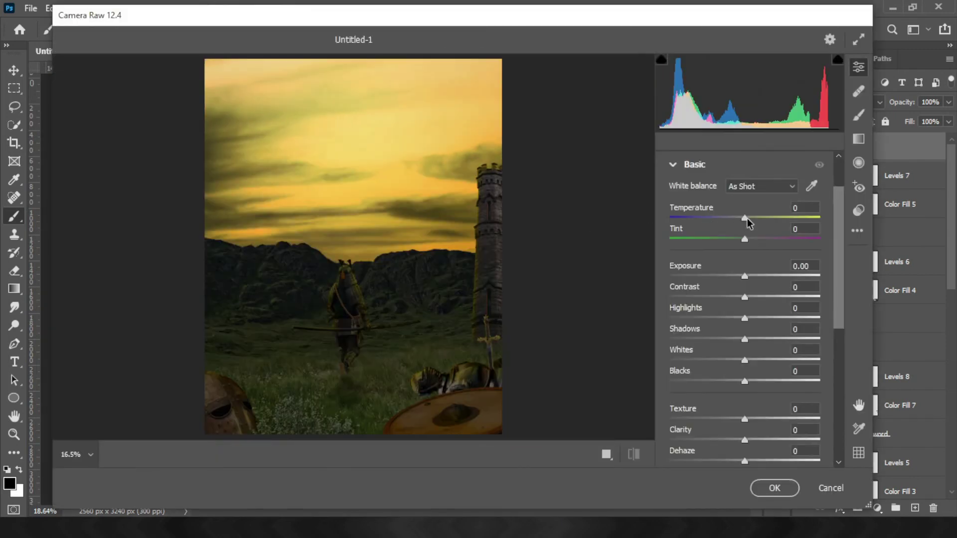
{"action": "mouse_move", "coordinate": [746, 218]}
{"action": "left_mouse_down"}
{"action": "mouse_move", "coordinate": [797, 218]}
{"action": "mouse_move", "coordinate": [767, 221]}
{"action": "mouse_move", "coordinate": [784, 239]}
{"action": "mouse_move", "coordinate": [720, 239]}
{"action": "mouse_move", "coordinate": [802, 240]}
{"action": "mouse_move", "coordinate": [788, 239]}
{"action": "left_mouse_up"}
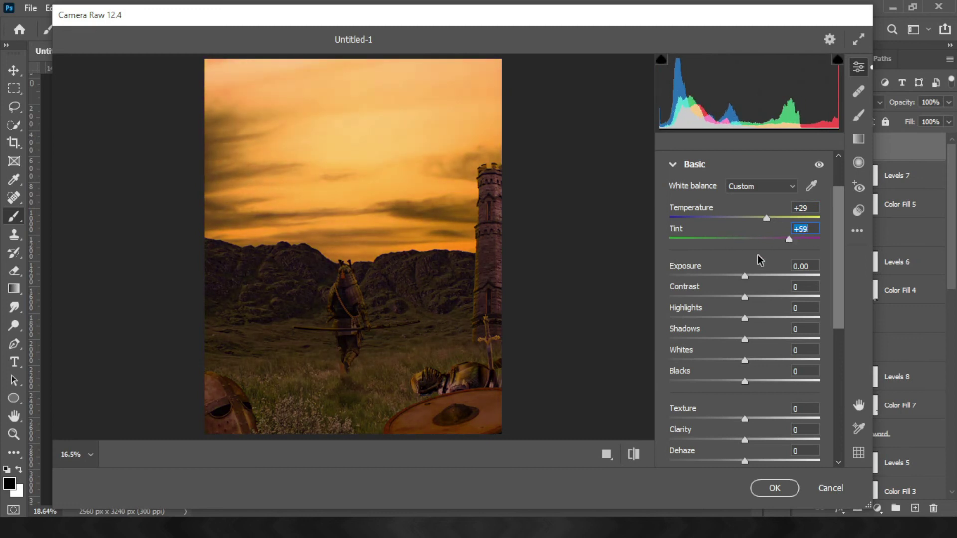
Apply Camera Raw with Exposure +0.40, Contrast +29, Whites +39, Blacks +27 and Texture -22.
{"action": "mouse_move", "coordinate": [744, 276]}
{"action": "left_mouse_down"}
{"action": "mouse_move", "coordinate": [731, 276]}
{"action": "mouse_move", "coordinate": [771, 277]}
{"action": "mouse_move", "coordinate": [745, 276]}
{"action": "mouse_move", "coordinate": [764, 298]}
{"action": "mouse_move", "coordinate": [756, 319]}
{"action": "mouse_move", "coordinate": [731, 318]}
{"action": "mouse_move", "coordinate": [747, 319]}
{"action": "left_mouse_up"}
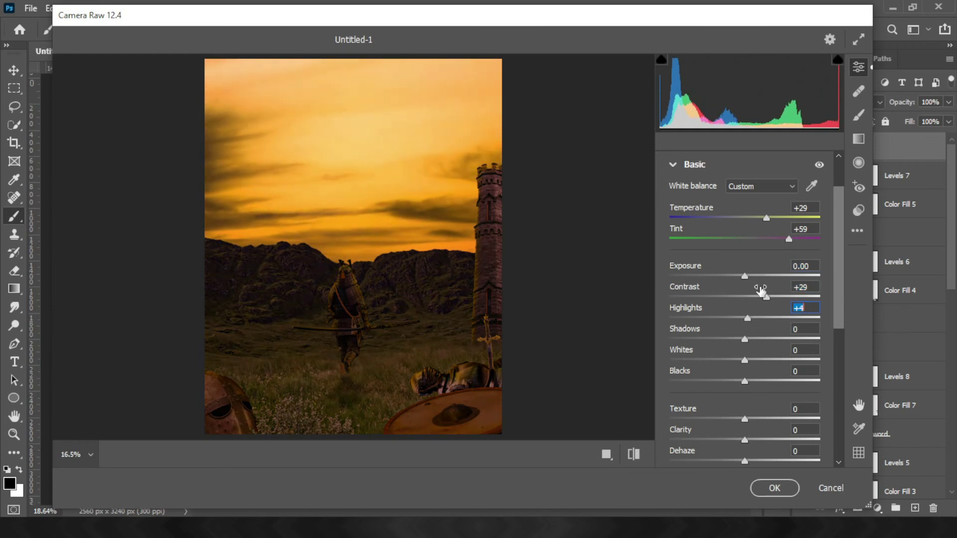
{"action": "left_click_drag", "start_coordinate": [743, 277], "coordinate": [749, 277]}
{"action": "mouse_move", "coordinate": [746, 359]}
{"action": "left_mouse_down"}
{"action": "mouse_move", "coordinate": [826, 360]}
{"action": "mouse_move", "coordinate": [775, 360]}
{"action": "mouse_move", "coordinate": [719, 381]}
{"action": "left_mouse_up"}
{"action": "left_click_drag", "start_coordinate": [729, 382], "coordinate": [761, 382]}
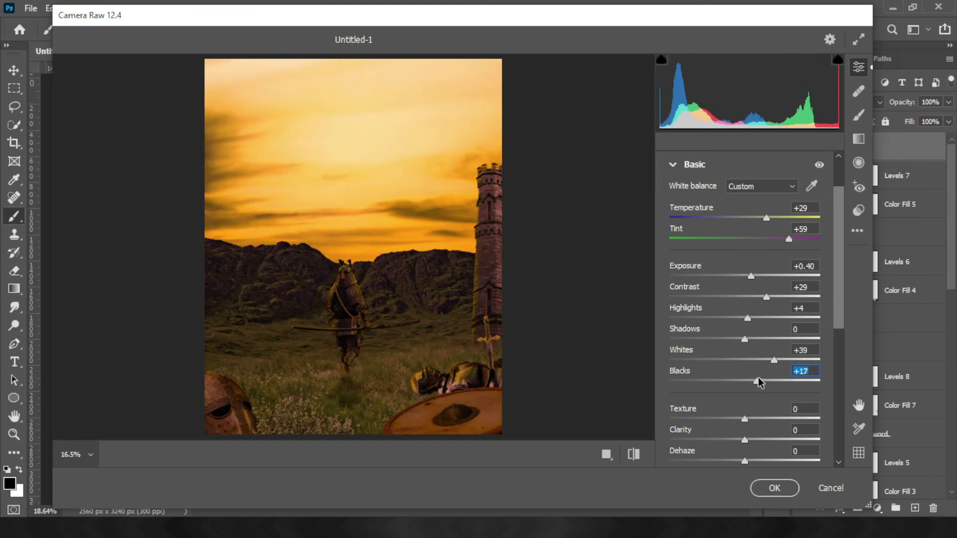
{"action": "mouse_move", "coordinate": [722, 420]}
{"action": "left_mouse_down"}
{"action": "mouse_move", "coordinate": [703, 421]}
{"action": "mouse_move", "coordinate": [728, 420]}
{"action": "left_mouse_up"}
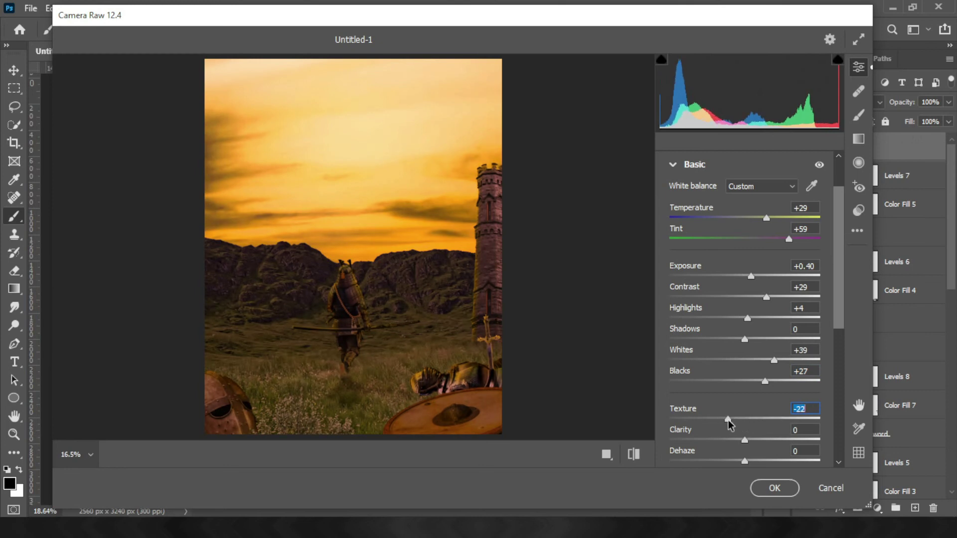
{"action": "left_click", "coordinate": [772, 493]}
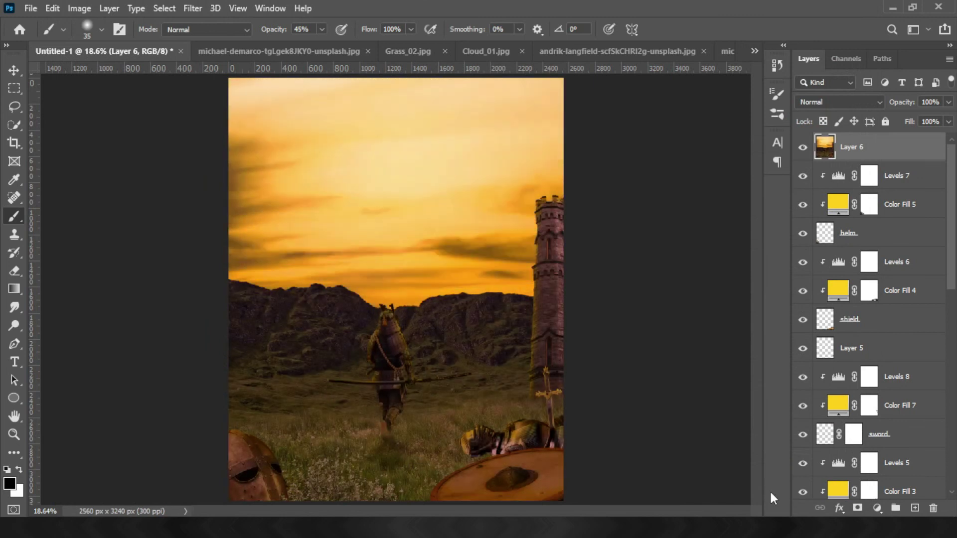
Hide the graded merged Layer 6 to compare the composite.
{"action": "left_click", "coordinate": [802, 148]}
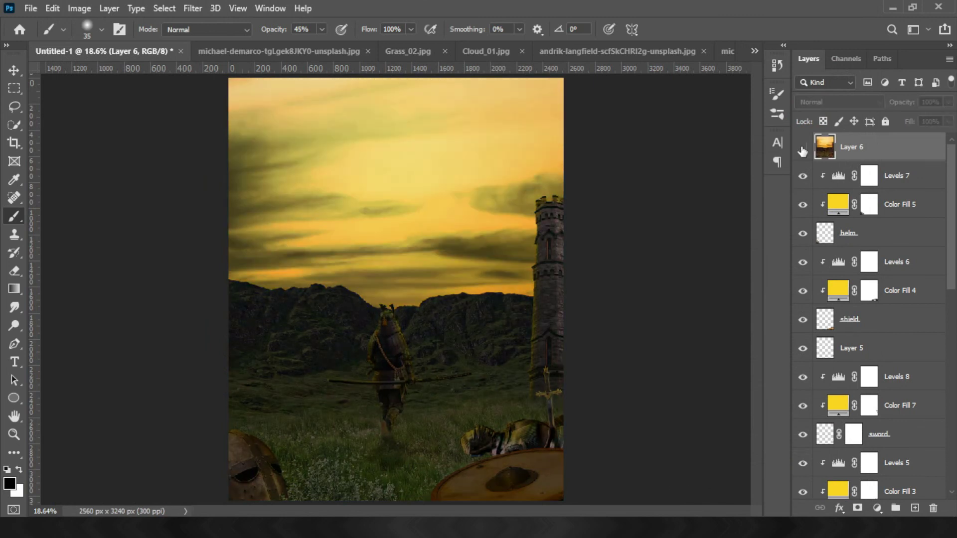
{"action": "scroll", "coordinate": [827, 249], "scroll_direction": "down", "scroll_amount": 2}
{"action": "scroll", "coordinate": [838, 307], "scroll_direction": "up", "scroll_amount": 2}
{"action": "scroll", "coordinate": [841, 324], "scroll_direction": "down", "scroll_amount": 4}
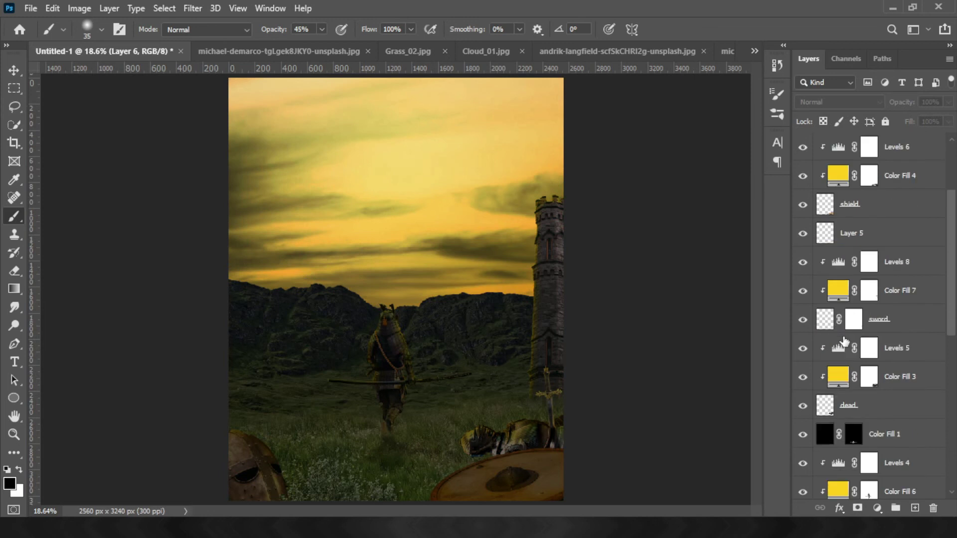
Darken the fallen knight by lowering Levels 5 output white, then duplicate Levels 5.
{"action": "double_click", "coordinate": [838, 347]}
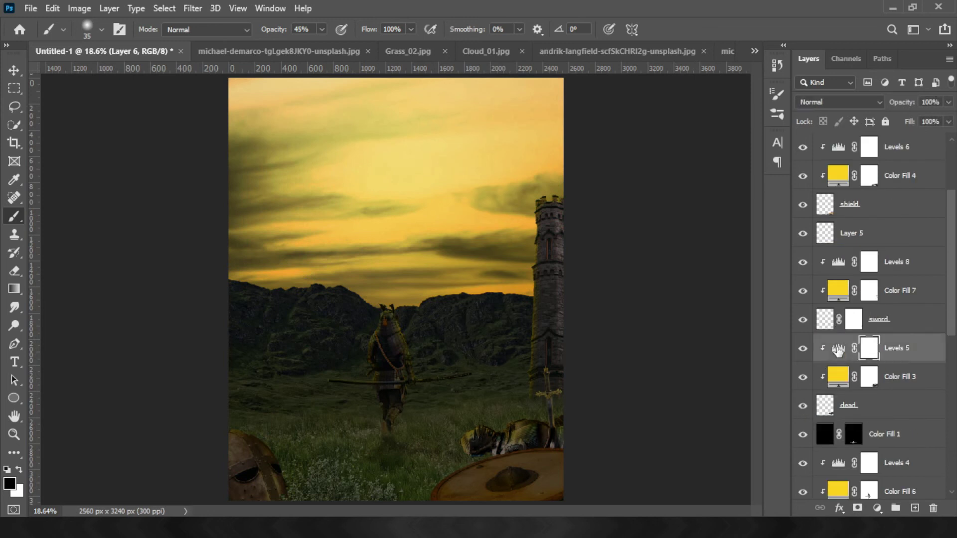
{"action": "left_click_drag", "start_coordinate": [659, 317], "coordinate": [640, 317]}
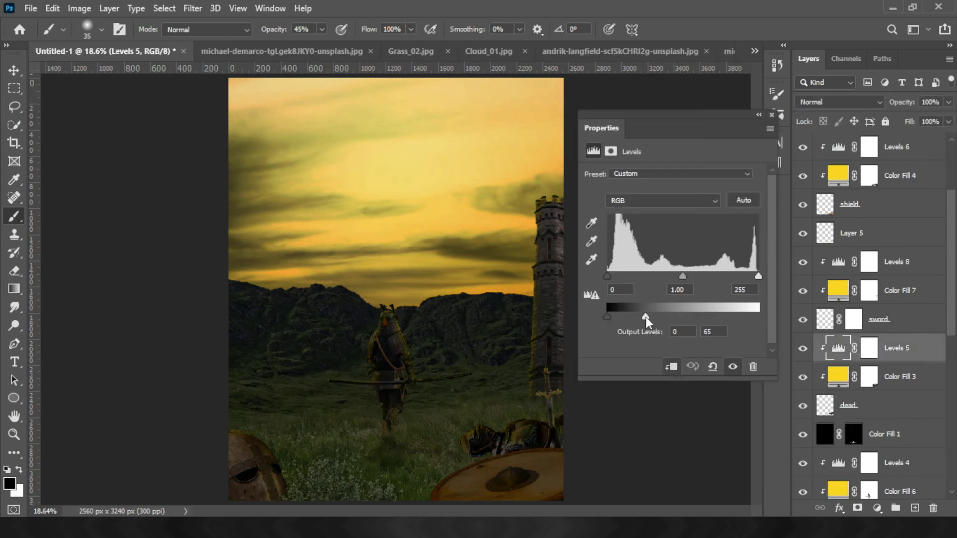
{"action": "left_click_drag", "start_coordinate": [639, 317], "coordinate": [628, 313]}
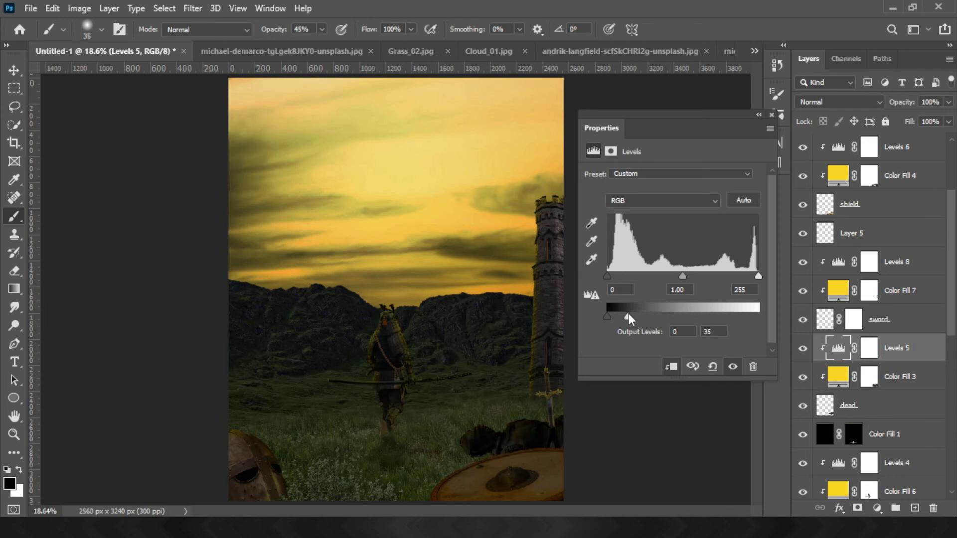
{"action": "left_click", "coordinate": [772, 115]}
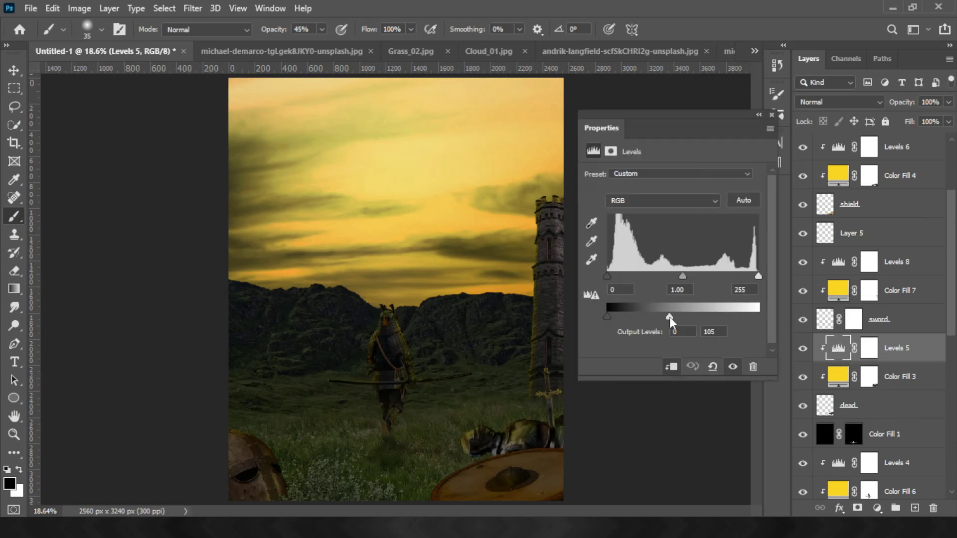
{"action": "left_click_drag", "start_coordinate": [840, 351], "coordinate": [847, 349]}
{"action": "key", "text": "x"}
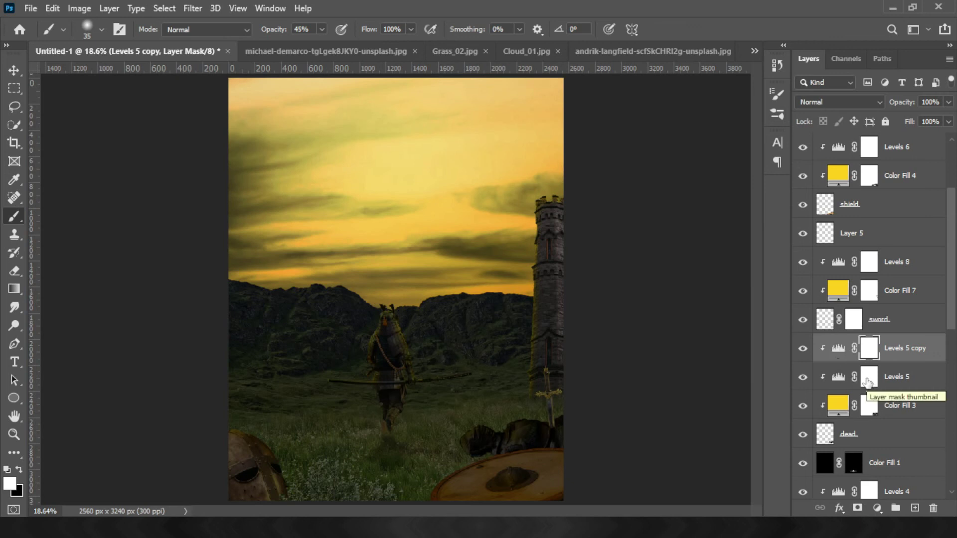
Switch from the Gradient tool back to a larger Brush.
{"action": "left_click", "coordinate": [12, 290]}
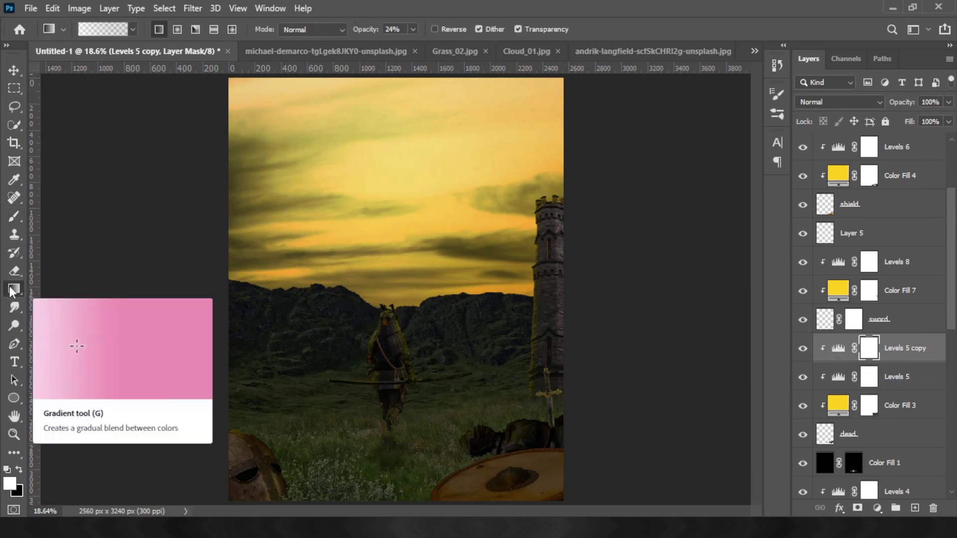
{"action": "key", "text": "b"}
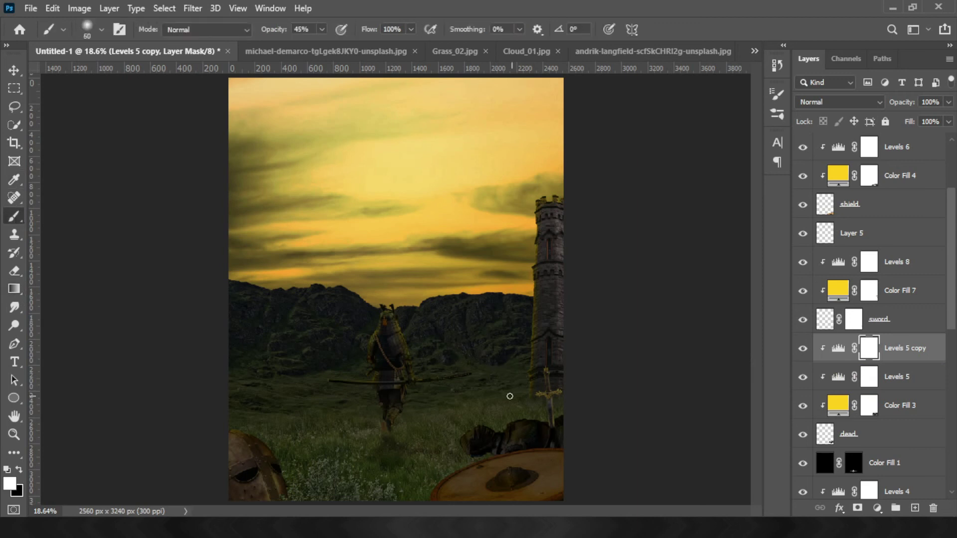
{"action": "key", "text": "bracketright"}
{"action": "key", "text": "bracketright"}
{"action": "left_click", "coordinate": [101, 29]}
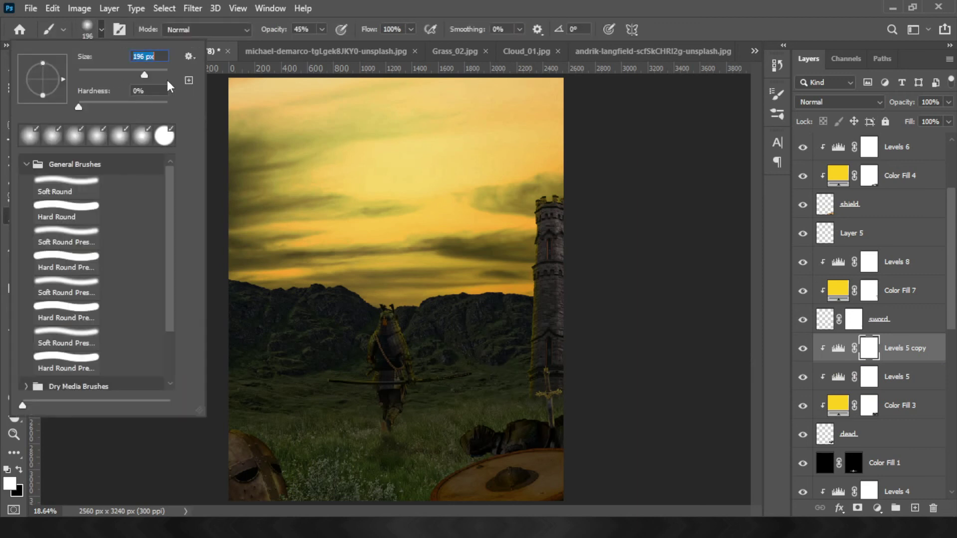
{"action": "key", "text": "Return"}
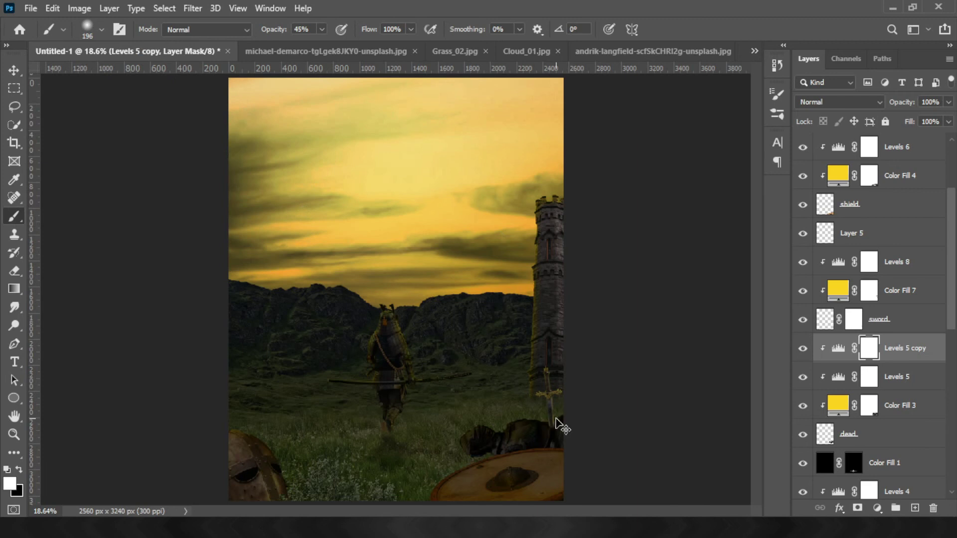
{"action": "scroll", "coordinate": [558, 426], "scroll_direction": "up", "scroll_amount": 1}
{"action": "scroll", "coordinate": [553, 436], "scroll_direction": "up", "scroll_amount": 1}
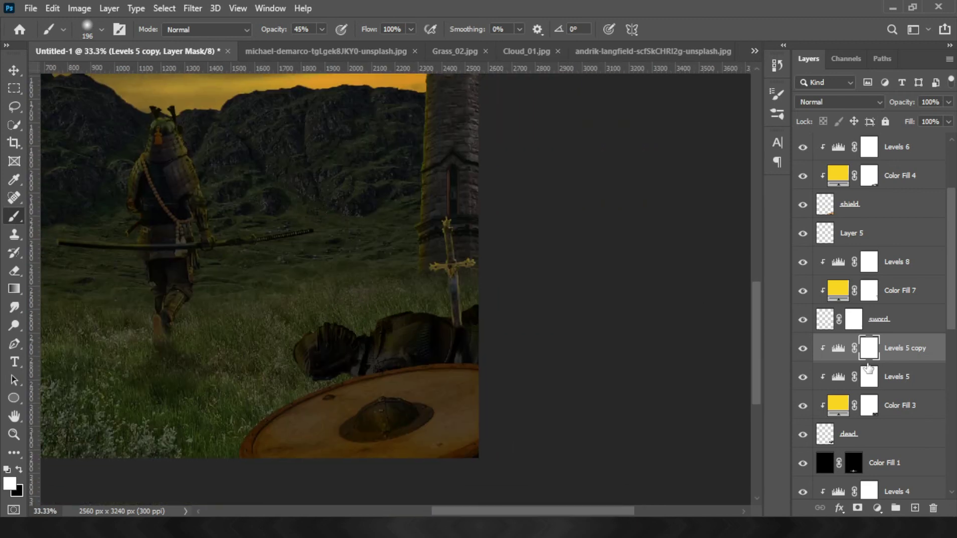
Move Color Fill 3 above Levels 5 and target the Levels 5 copy mask at full opacity.
{"action": "left_click_drag", "start_coordinate": [838, 405], "coordinate": [840, 373]}
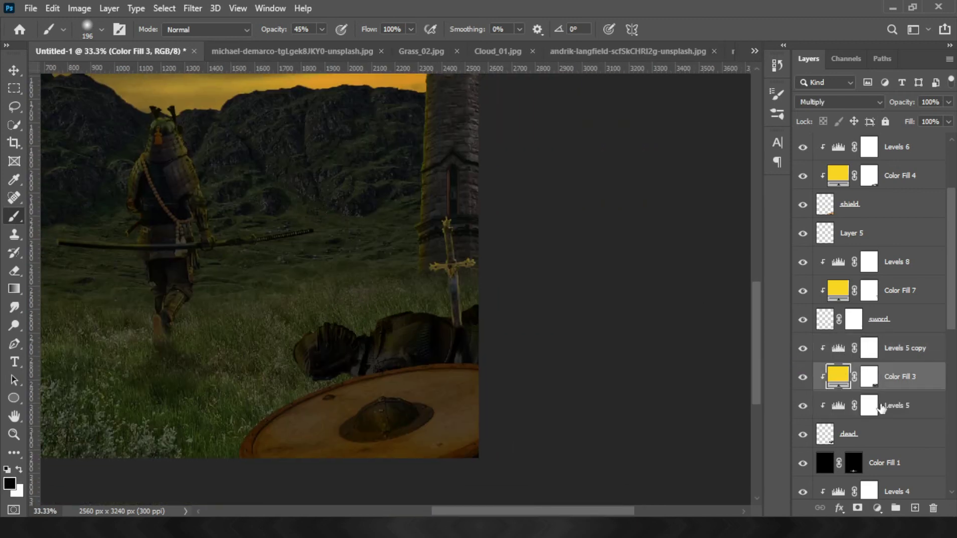
{"action": "left_click", "coordinate": [869, 348]}
{"action": "key", "text": "x"}
{"action": "left_click_drag", "start_coordinate": [322, 28], "coordinate": [369, 49]}
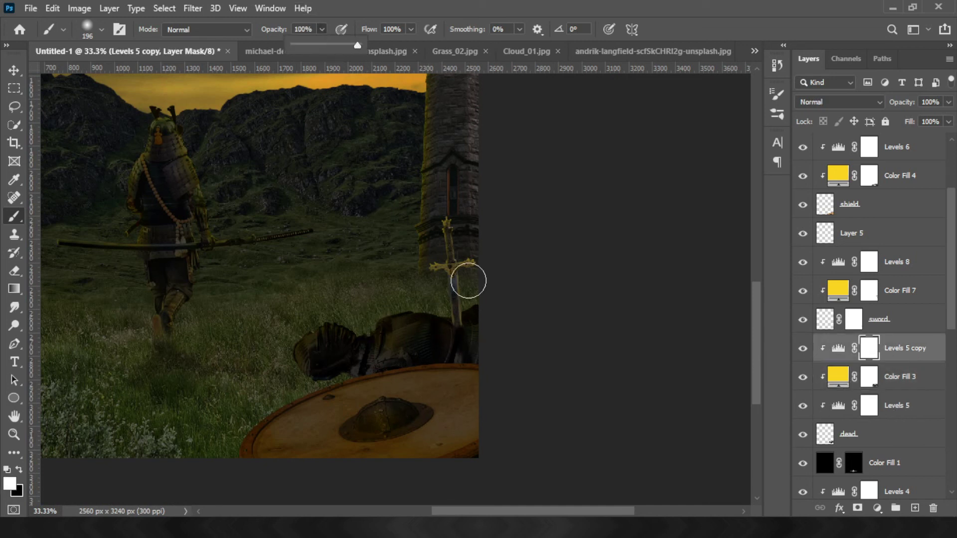
{"action": "left_click", "coordinate": [802, 348]}
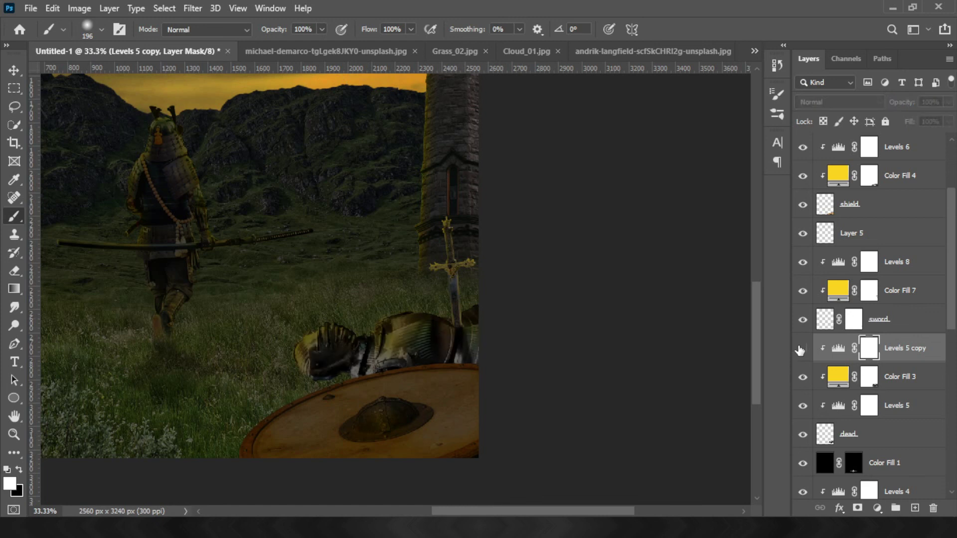
{"action": "left_click", "coordinate": [803, 348]}
Paint black at 70% on the mask to ease darkening off the knight's armour.
{"action": "key", "text": "x"}
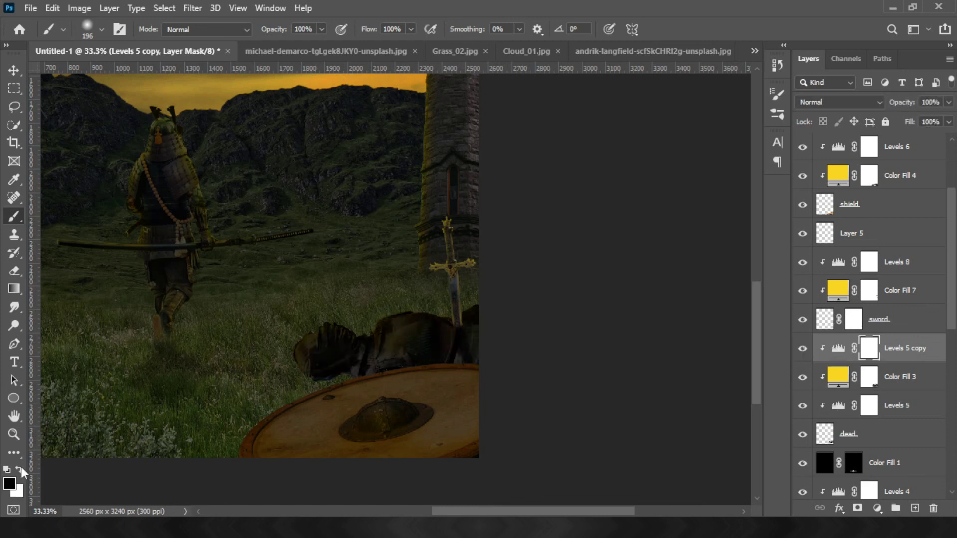
{"action": "left_click", "coordinate": [322, 29]}
{"action": "mouse_move", "coordinate": [385, 308]}
{"action": "left_mouse_down"}
{"action": "mouse_move", "coordinate": [395, 301]}
{"action": "mouse_move", "coordinate": [360, 316]}
{"action": "mouse_move", "coordinate": [457, 292]}
{"action": "mouse_move", "coordinate": [445, 326]}
{"action": "mouse_move", "coordinate": [416, 299]}
{"action": "left_mouse_up"}
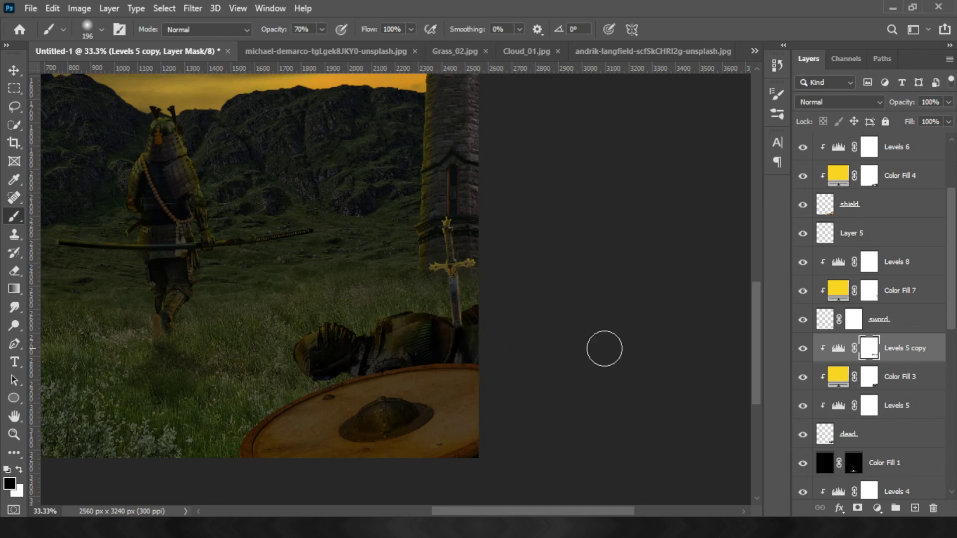
Paint a dark shadow on new Layer 7 and place it below the dead layer.
{"action": "left_click", "coordinate": [915, 508]}
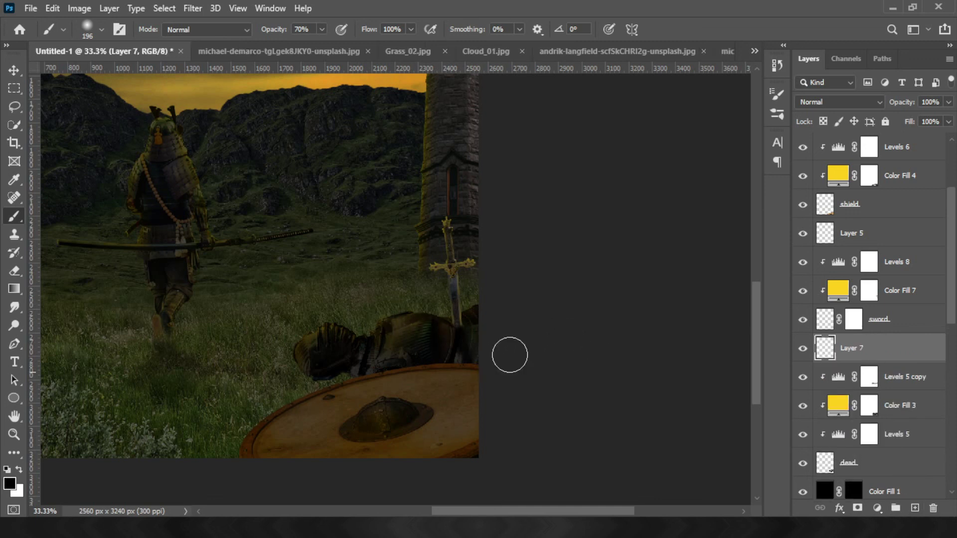
{"action": "left_click_drag", "start_coordinate": [353, 391], "coordinate": [327, 373]}
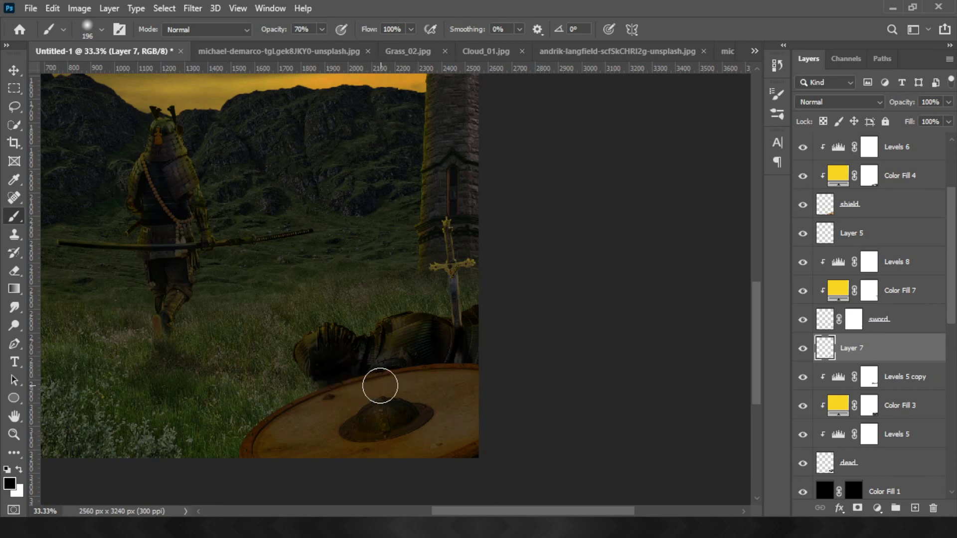
{"action": "left_click_drag", "start_coordinate": [825, 349], "coordinate": [836, 452]}
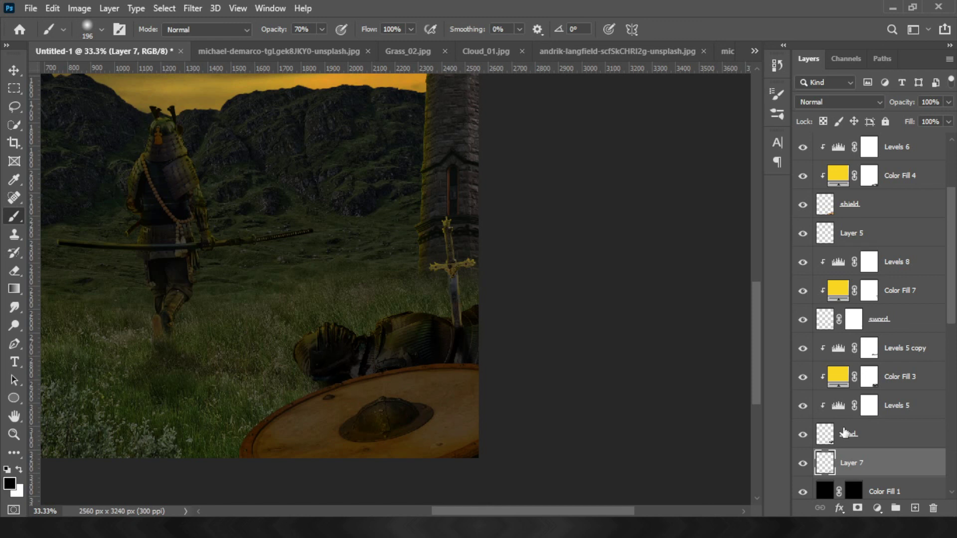
Lighten more of the knight's armour on the Levels 5 copy mask at 30% opacity.
{"action": "double_click", "coordinate": [839, 348]}
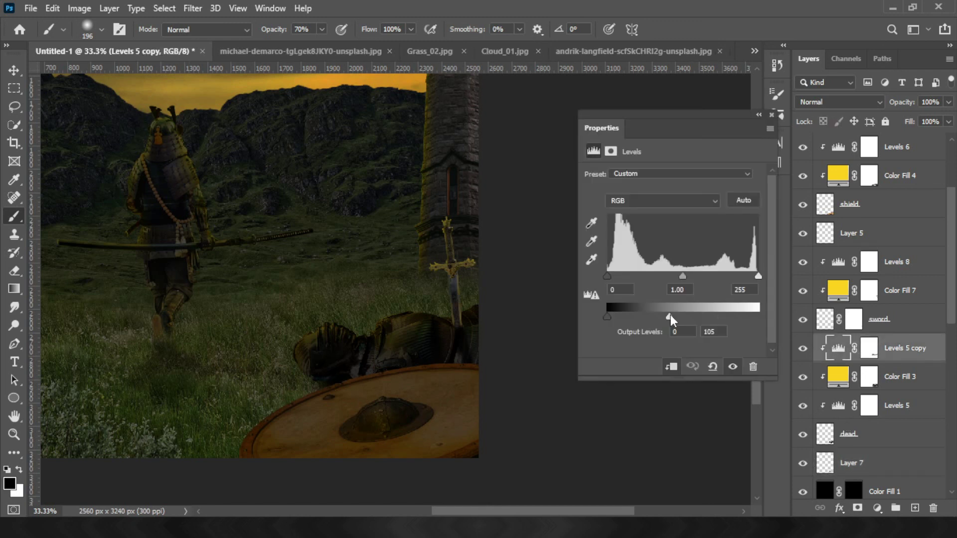
{"action": "left_click", "coordinate": [777, 114]}
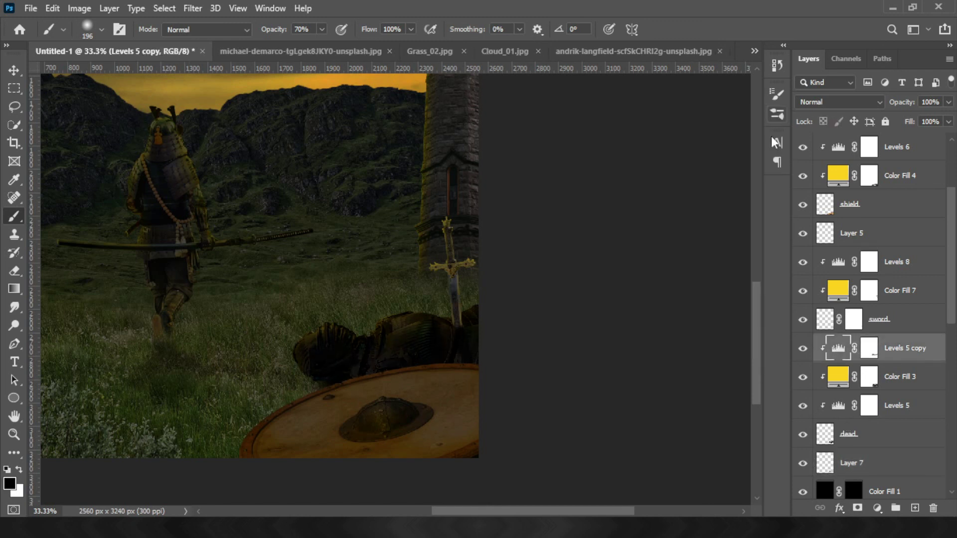
{"action": "left_click", "coordinate": [869, 348]}
{"action": "mouse_move", "coordinate": [410, 352]}
{"action": "left_mouse_down"}
{"action": "mouse_move", "coordinate": [297, 337]}
{"action": "mouse_move", "coordinate": [313, 324]}
{"action": "mouse_move", "coordinate": [397, 311]}
{"action": "mouse_move", "coordinate": [453, 324]}
{"action": "mouse_move", "coordinate": [346, 344]}
{"action": "left_mouse_up"}
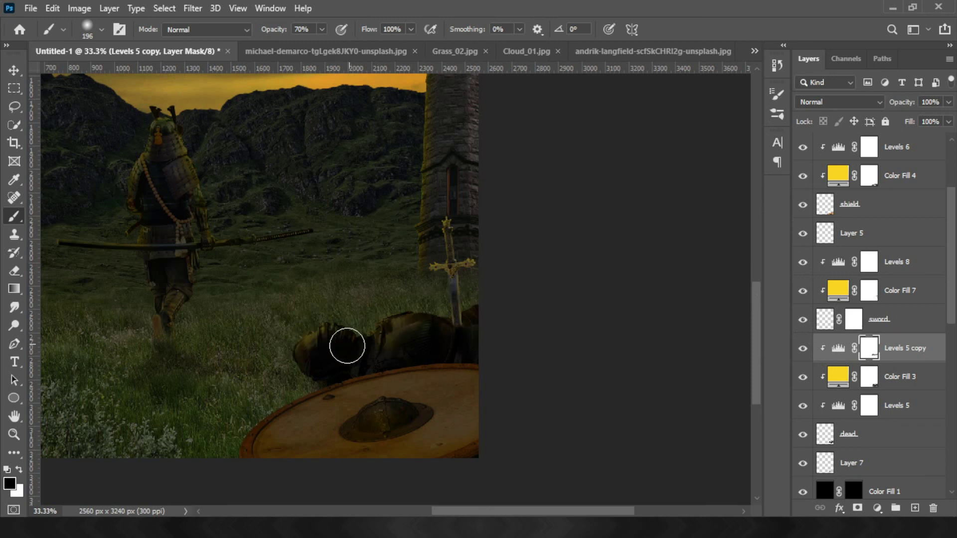
{"action": "left_click", "coordinate": [322, 29]}
{"action": "left_click_drag", "start_coordinate": [320, 46], "coordinate": [298, 49]}
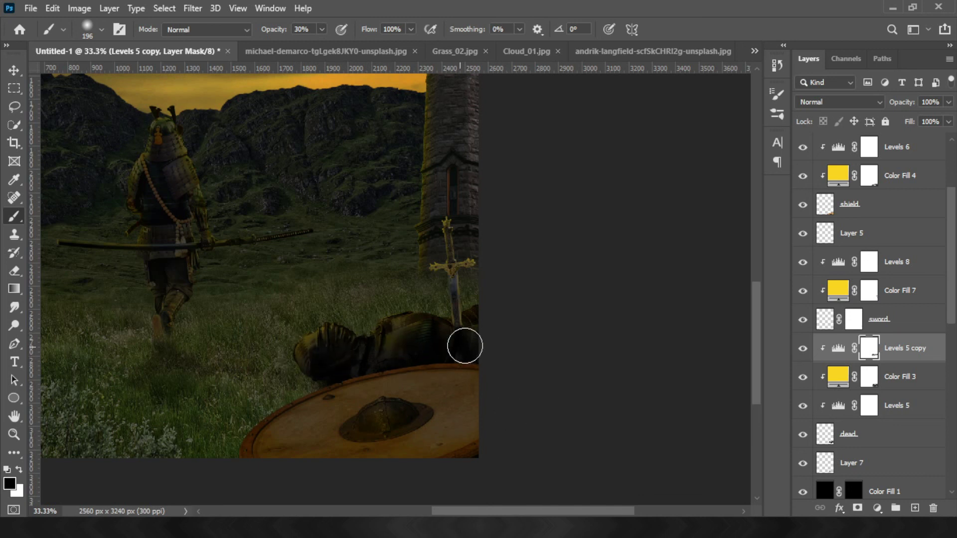
Fit the image to the window and stamp all visible layers into Layer 8.
{"action": "scroll", "coordinate": [902, 271], "scroll_direction": "up", "scroll_amount": 2}
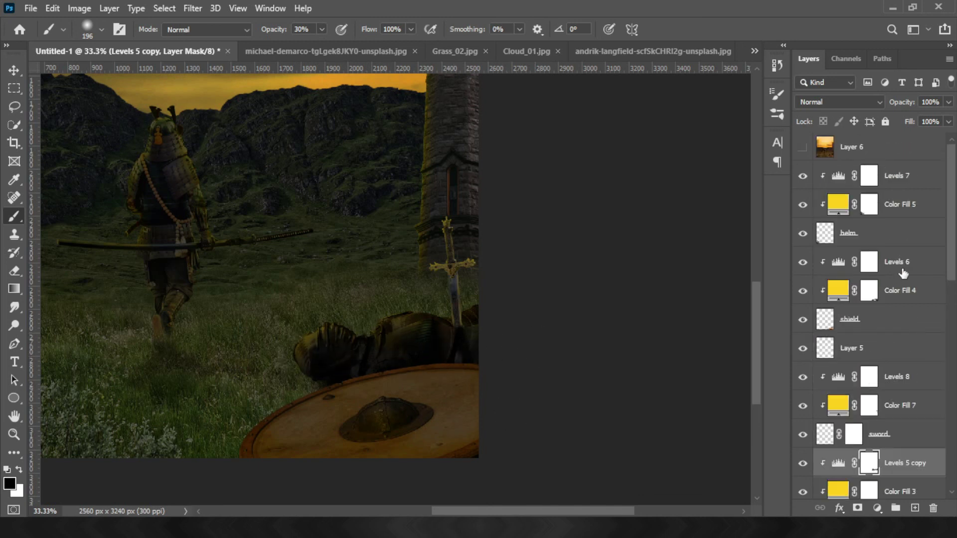
{"action": "scroll", "coordinate": [903, 286], "scroll_direction": "up", "scroll_amount": 1}
{"action": "scroll", "coordinate": [904, 290], "scroll_direction": "up", "scroll_amount": 1}
{"action": "left_click", "coordinate": [887, 284]}
{"action": "scroll", "coordinate": [866, 294], "scroll_direction": "down", "scroll_amount": 3}
{"action": "scroll", "coordinate": [866, 294], "scroll_direction": "up", "scroll_amount": 2}
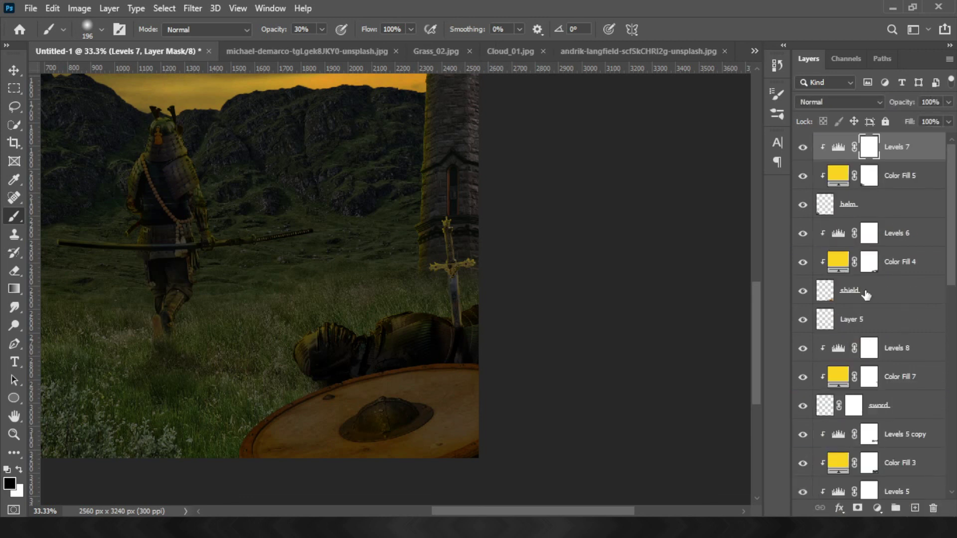
{"action": "key", "text": "ctrl+0"}
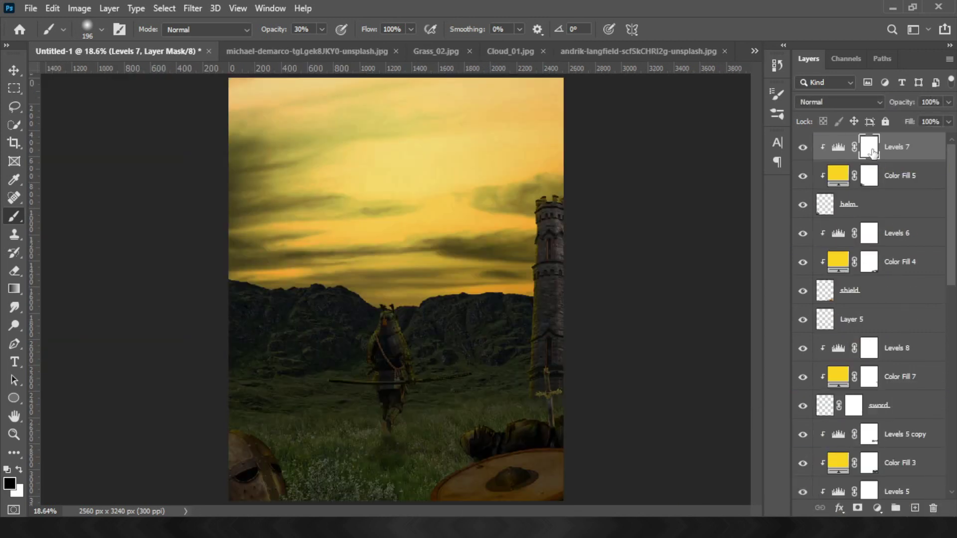
{"action": "key", "text": "ctrl+shift+alt+e"}
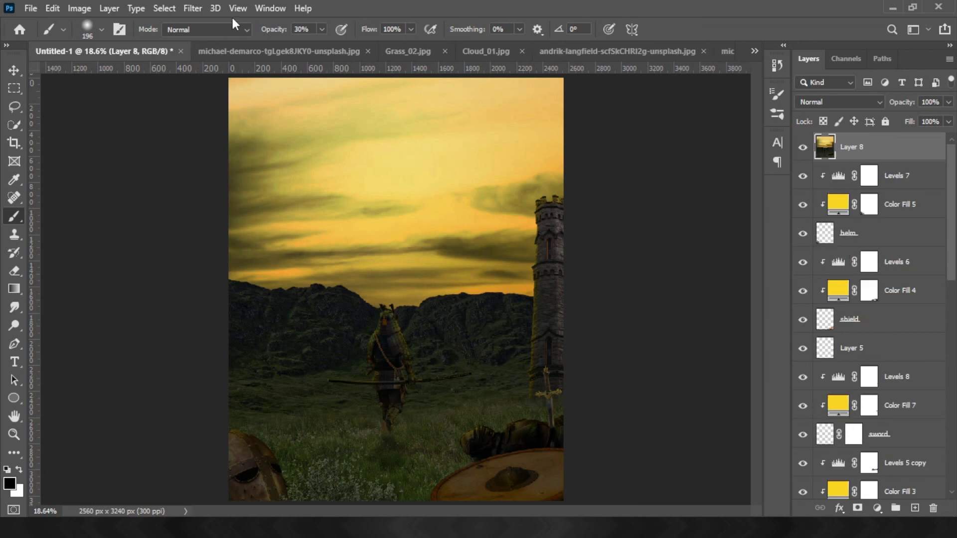
Grade Layer 8 in Camera Raw: Temperature +10, Exposure +0.40, Whites adjusted, Texture -13.
{"action": "left_click", "coordinate": [193, 8]}
{"action": "key", "text": "Escape"}
{"action": "key", "text": "Escape"}
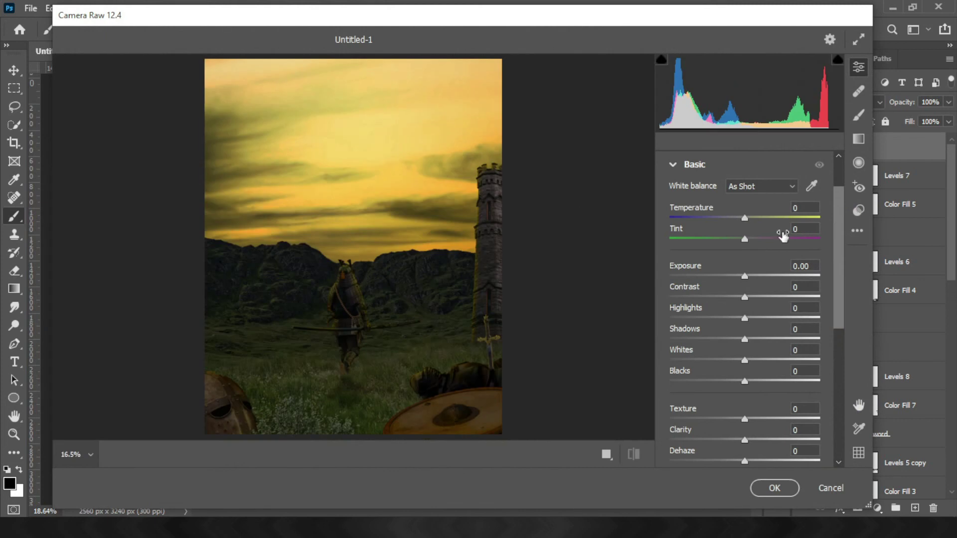
{"action": "mouse_move", "coordinate": [744, 217]}
{"action": "left_mouse_down"}
{"action": "mouse_move", "coordinate": [756, 218]}
{"action": "mouse_move", "coordinate": [726, 243]}
{"action": "mouse_move", "coordinate": [816, 243]}
{"action": "mouse_move", "coordinate": [776, 240]}
{"action": "mouse_move", "coordinate": [758, 217]}
{"action": "mouse_move", "coordinate": [731, 218]}
{"action": "mouse_move", "coordinate": [748, 218]}
{"action": "left_mouse_up"}
{"action": "mouse_move", "coordinate": [748, 280]}
{"action": "left_mouse_down"}
{"action": "mouse_move", "coordinate": [762, 276]}
{"action": "mouse_move", "coordinate": [743, 275]}
{"action": "mouse_move", "coordinate": [763, 298]}
{"action": "left_mouse_up"}
{"action": "mouse_move", "coordinate": [744, 353]}
{"action": "left_mouse_down"}
{"action": "mouse_move", "coordinate": [791, 359]}
{"action": "mouse_move", "coordinate": [705, 384]}
{"action": "mouse_move", "coordinate": [767, 385]}
{"action": "left_mouse_up"}
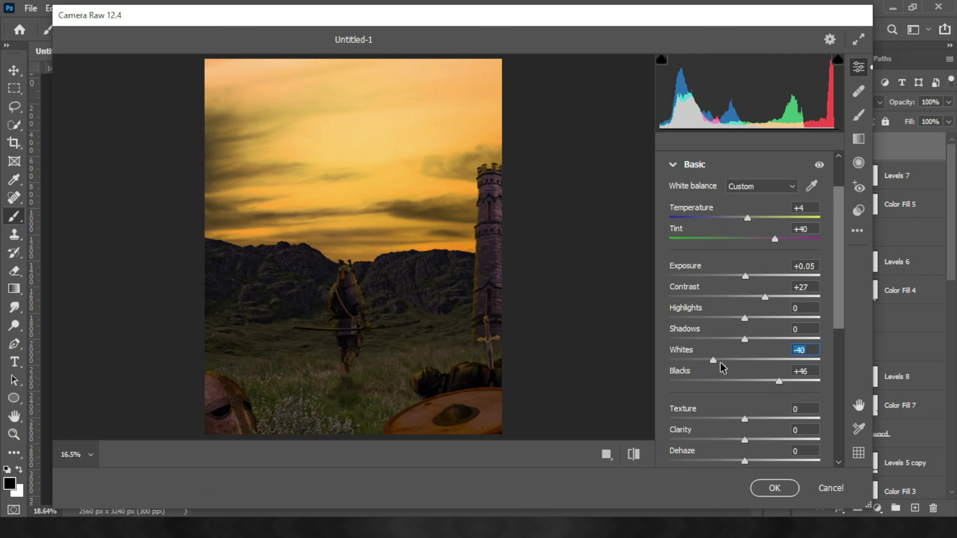
{"action": "left_click_drag", "start_coordinate": [747, 218], "coordinate": [752, 218]}
{"action": "mouse_move", "coordinate": [746, 276]}
{"action": "left_mouse_down"}
{"action": "mouse_move", "coordinate": [733, 277]}
{"action": "mouse_move", "coordinate": [757, 277]}
{"action": "mouse_move", "coordinate": [762, 298]}
{"action": "left_mouse_up"}
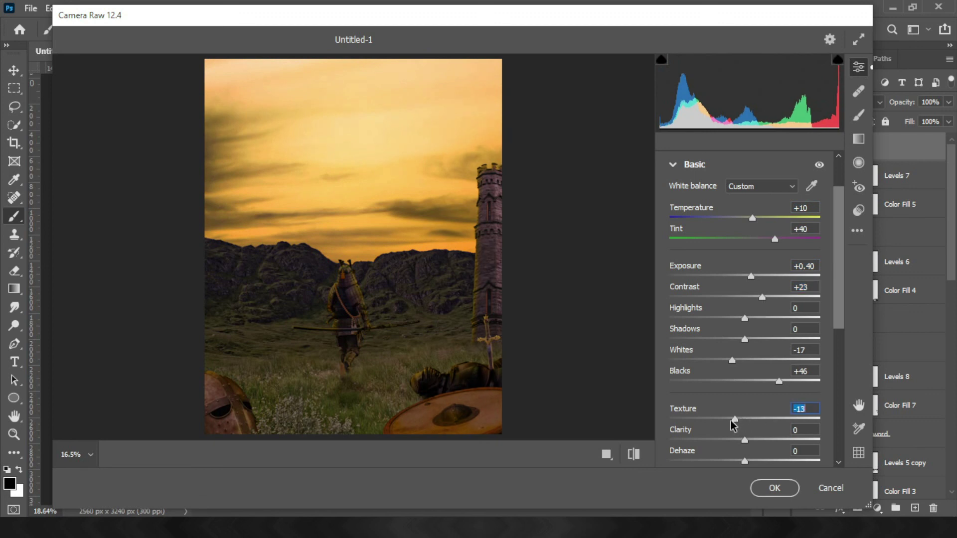
{"action": "left_click", "coordinate": [705, 418]}
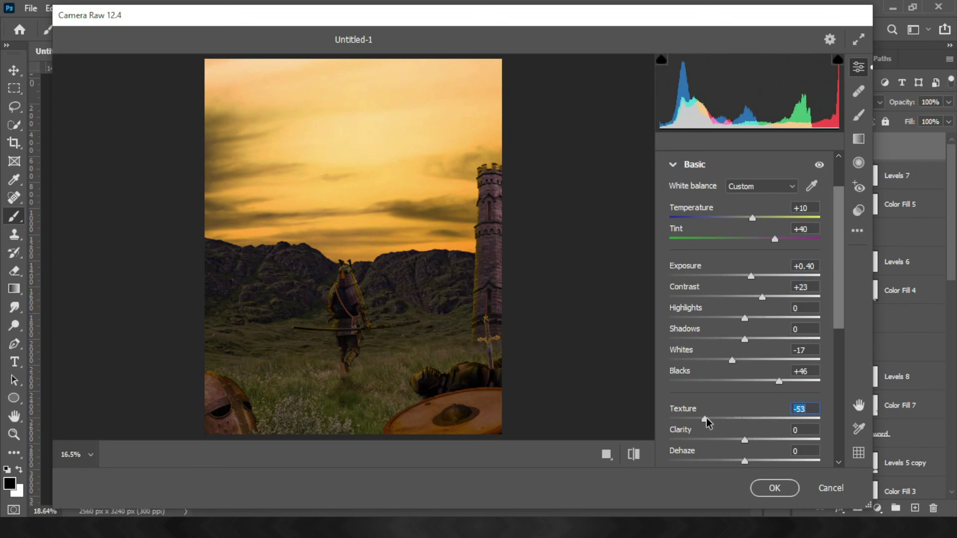
{"action": "left_click_drag", "start_coordinate": [719, 419], "coordinate": [737, 419]}
{"action": "left_click", "coordinate": [775, 488]}
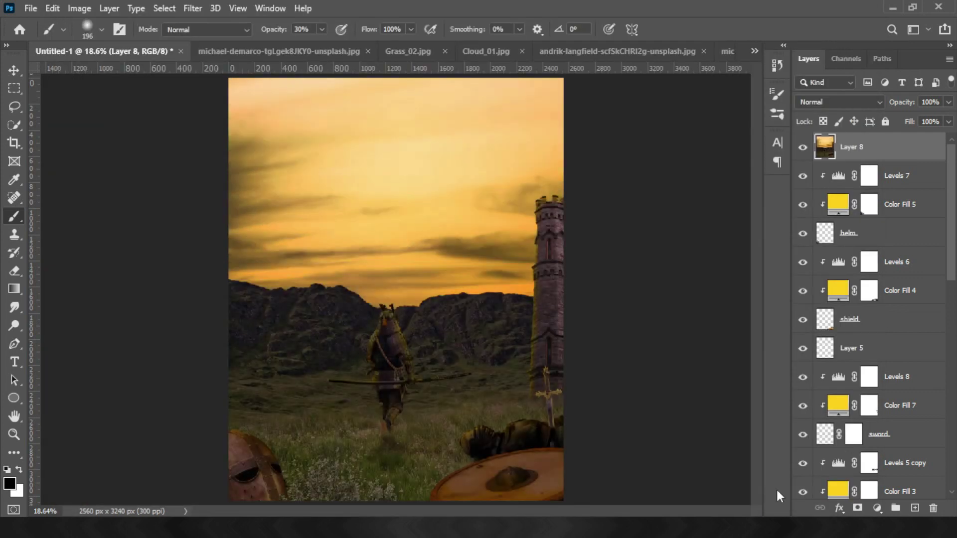